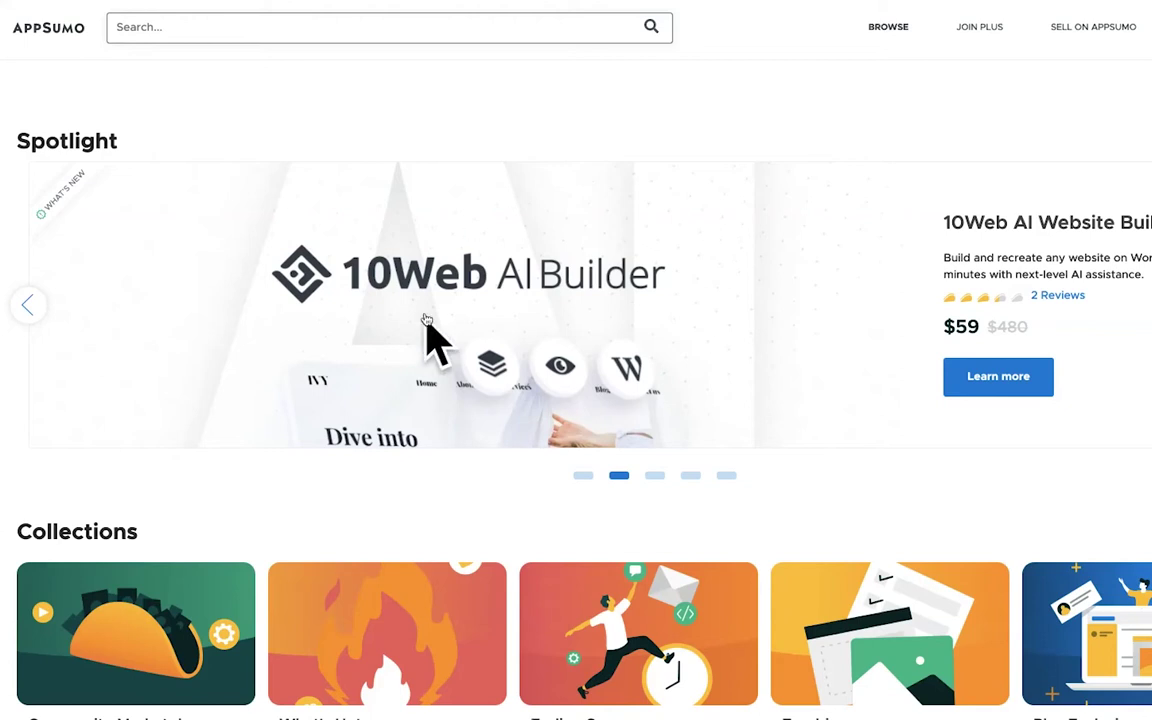
Step: Open AppSumo's 10Web AI Builder deal and scroll through its $59 lifetime offer and TL;DR
click(987, 386)
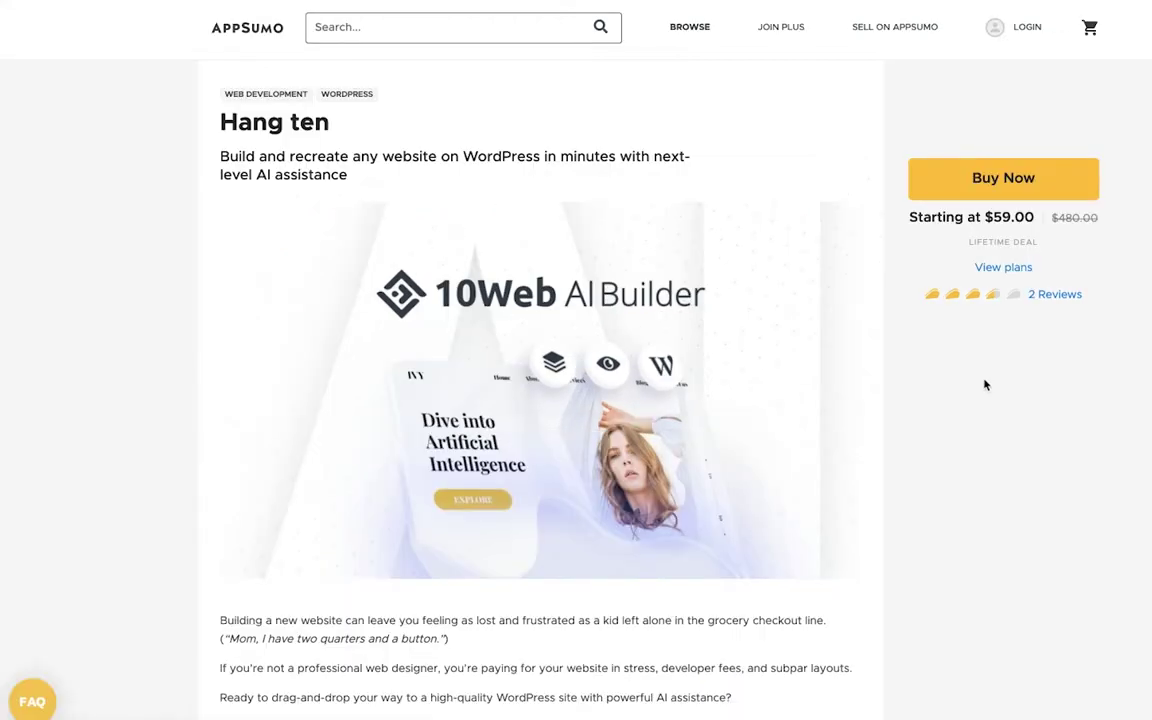
scroll(985, 385, down, 2)
scroll(985, 385, down, 2)
scroll(985, 385, down, 1)
scroll(985, 385, down, 2)
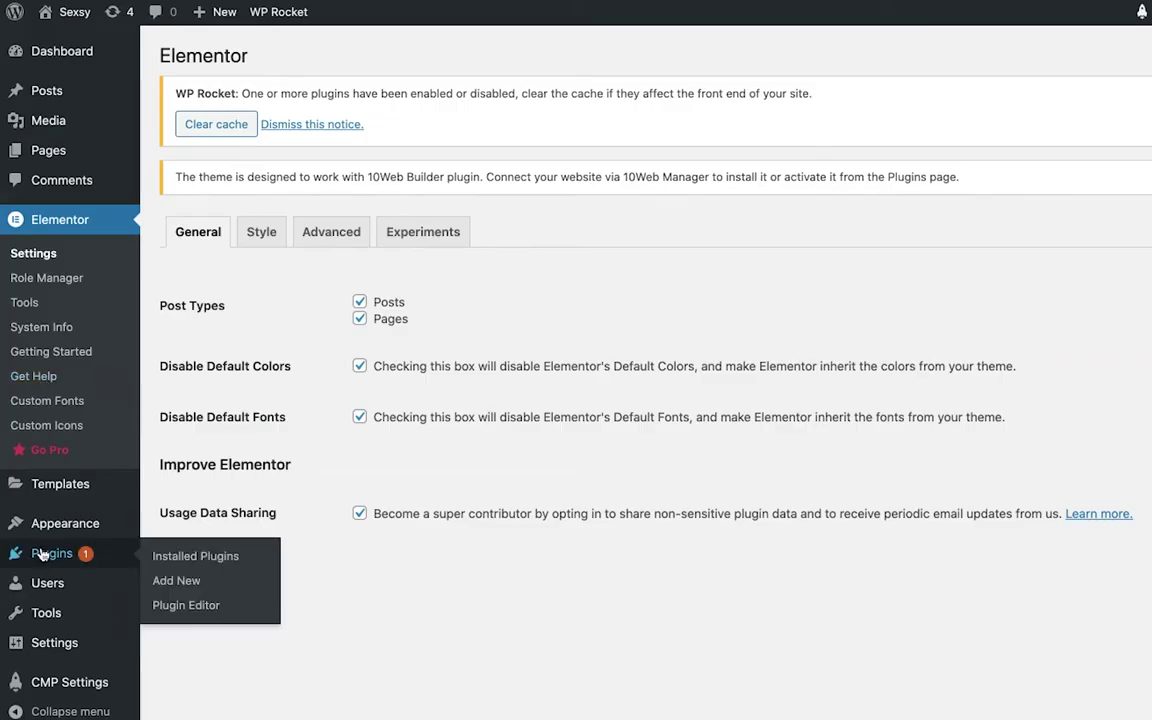
scroll(510, 400, down, 1)
scroll(510, 400, down, 5)
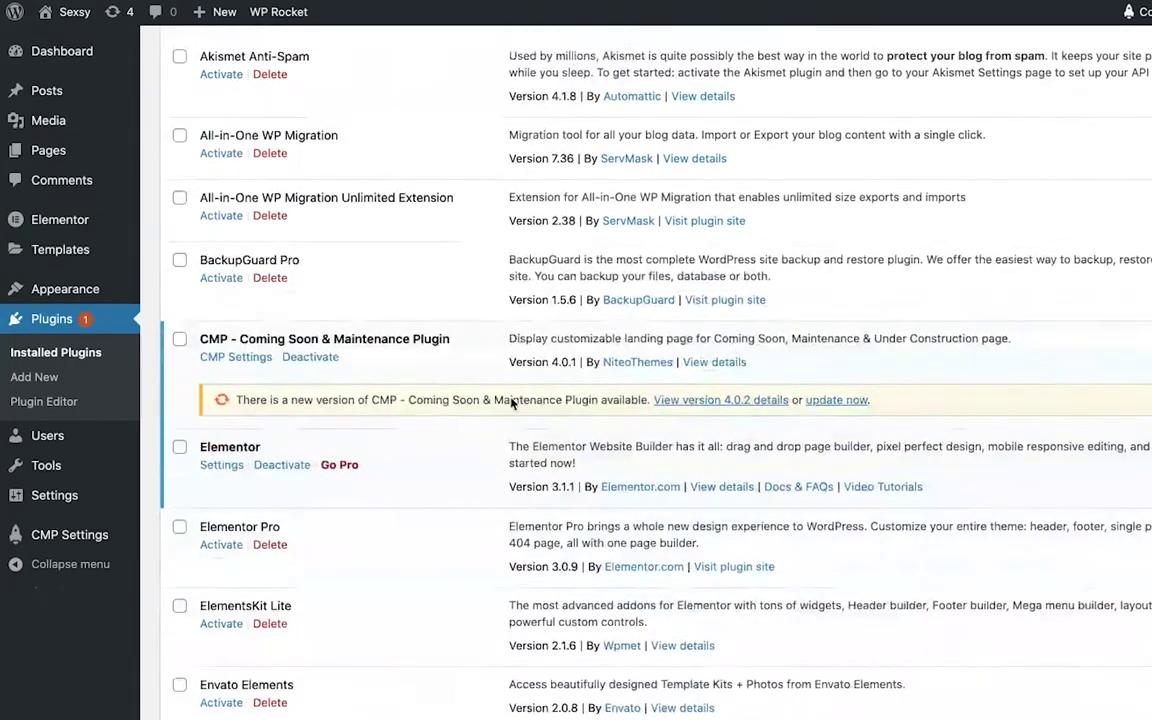
scroll(510, 400, down, 2)
scroll(510, 400, down, 3)
scroll(510, 400, down, 5)
scroll(510, 400, up, 6)
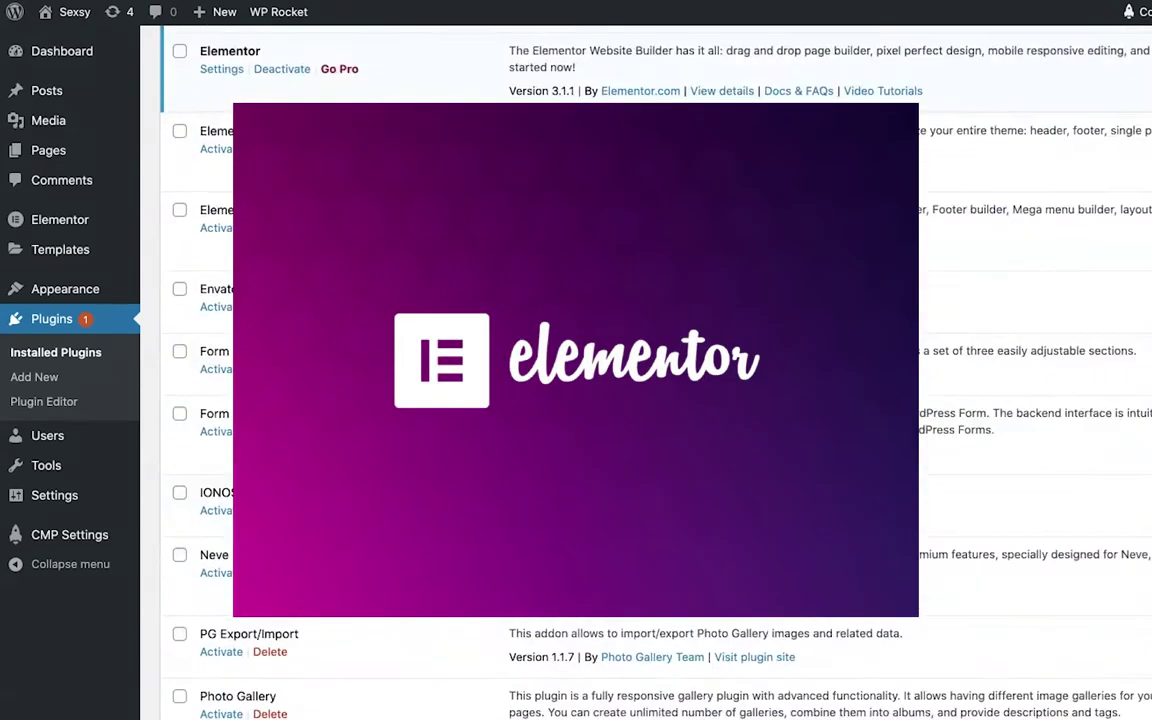
scroll(510, 400, up, 9)
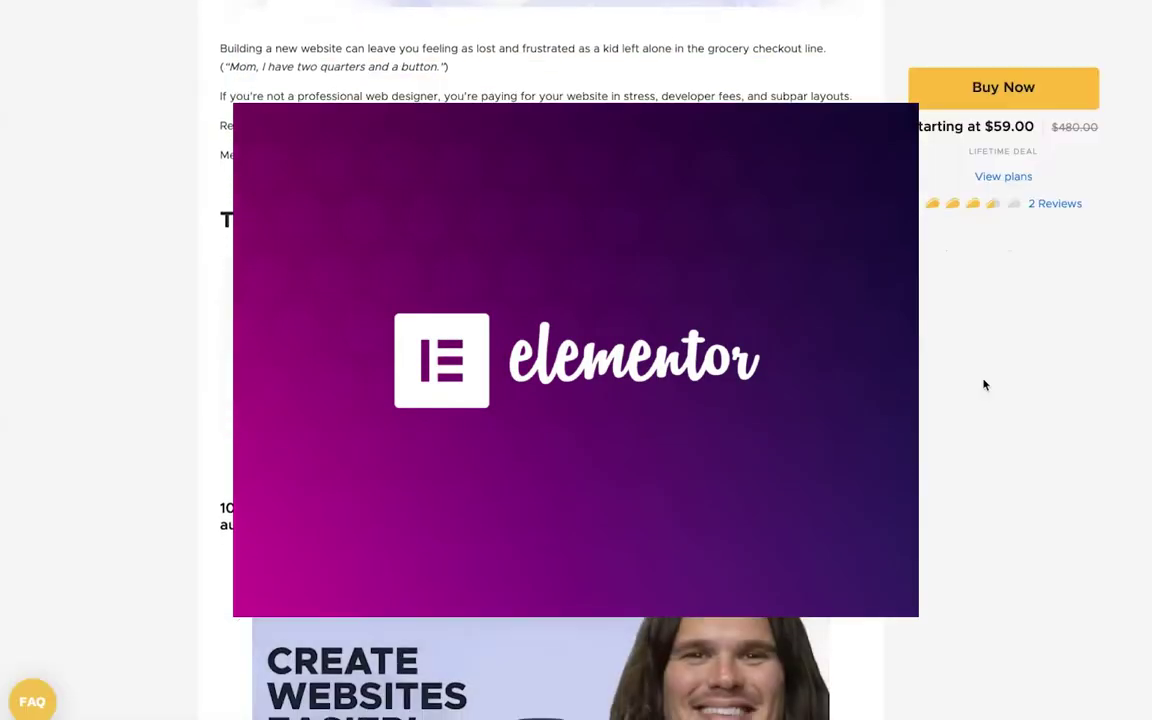
Step: Scroll to the $59, $118 and $177 License Tier cards and highlight the plans and review count
scroll(985, 383, down, 3)
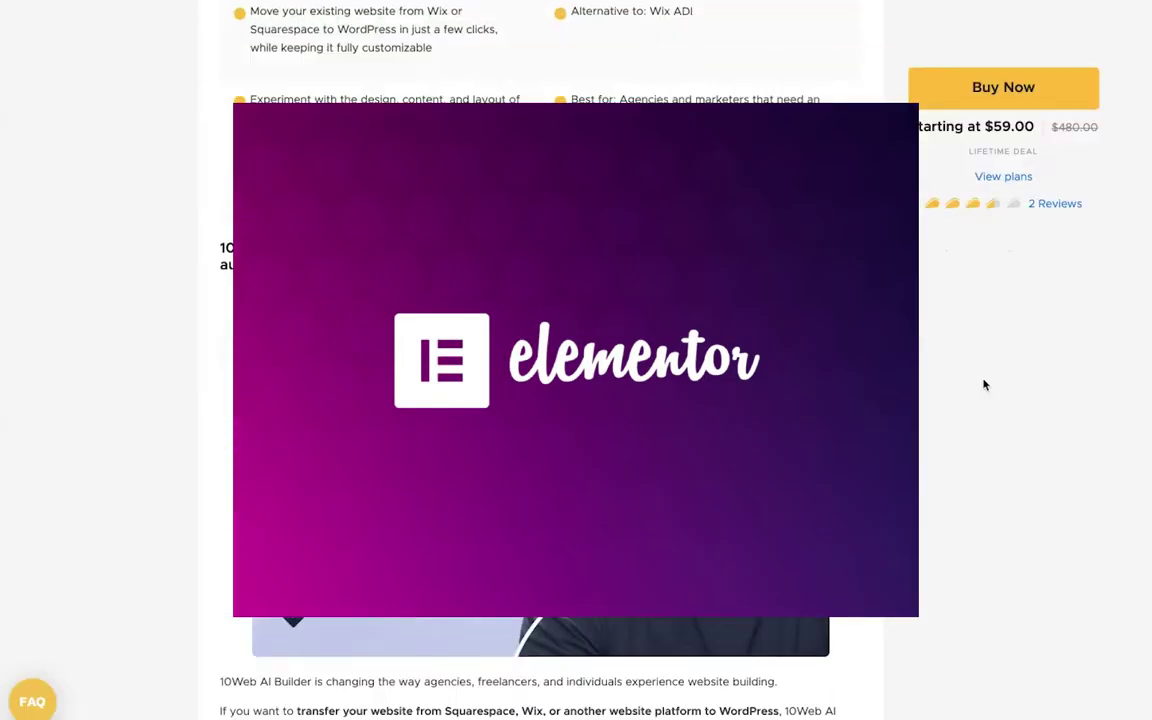
scroll(985, 383, down, 3)
scroll(990, 430, down, 1)
scroll(1039, 633, down, 2)
scroll(1039, 633, down, 1)
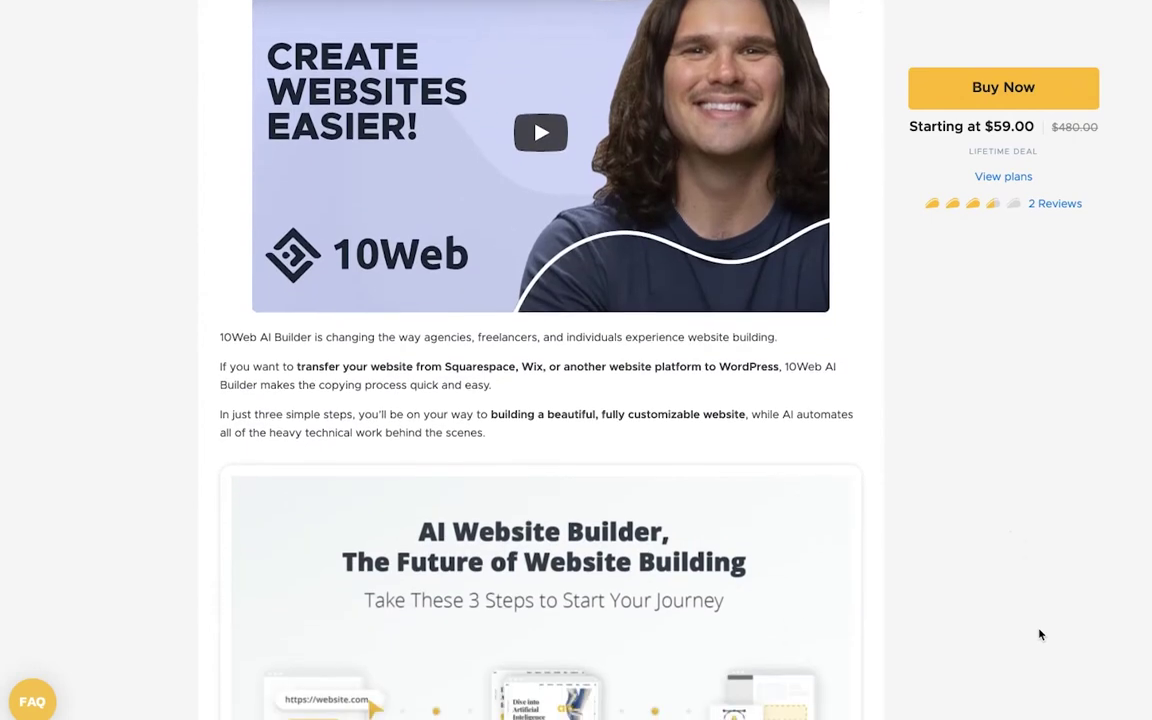
scroll(1039, 633, down, 1)
scroll(1039, 633, down, 1)
scroll(1039, 634, down, 3)
scroll(1039, 634, down, 3)
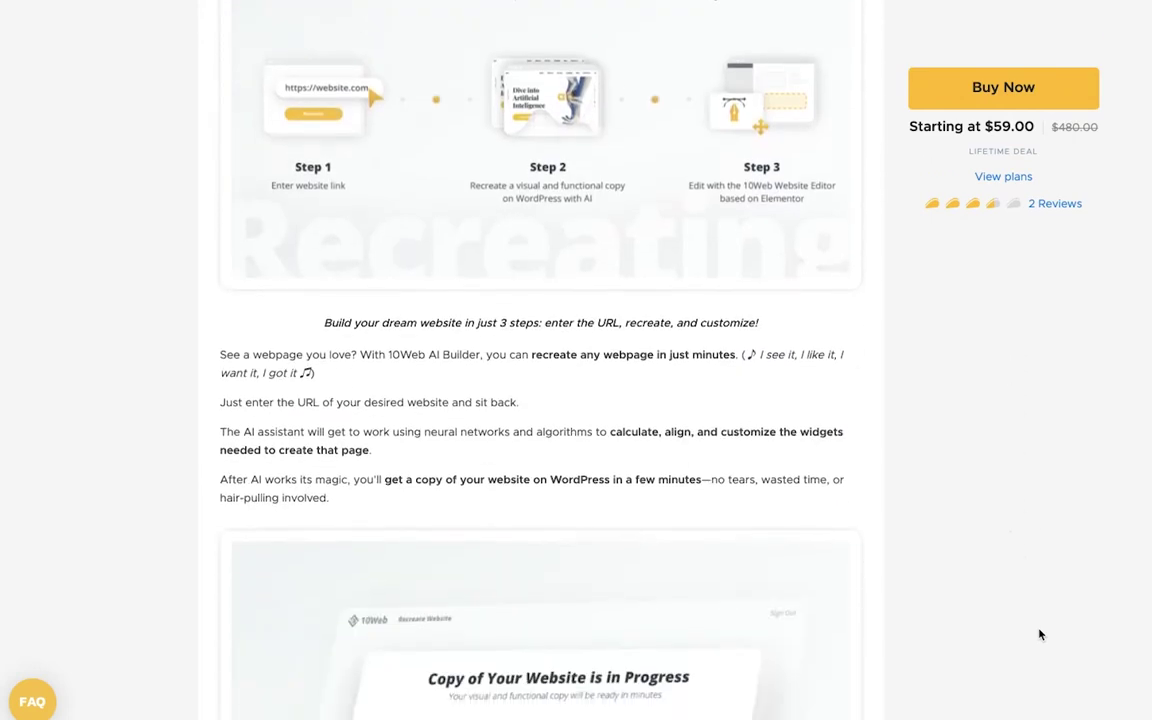
scroll(1039, 634, down, 5)
scroll(1039, 634, down, 6)
scroll(1039, 634, down, 8)
scroll(1039, 634, down, 4)
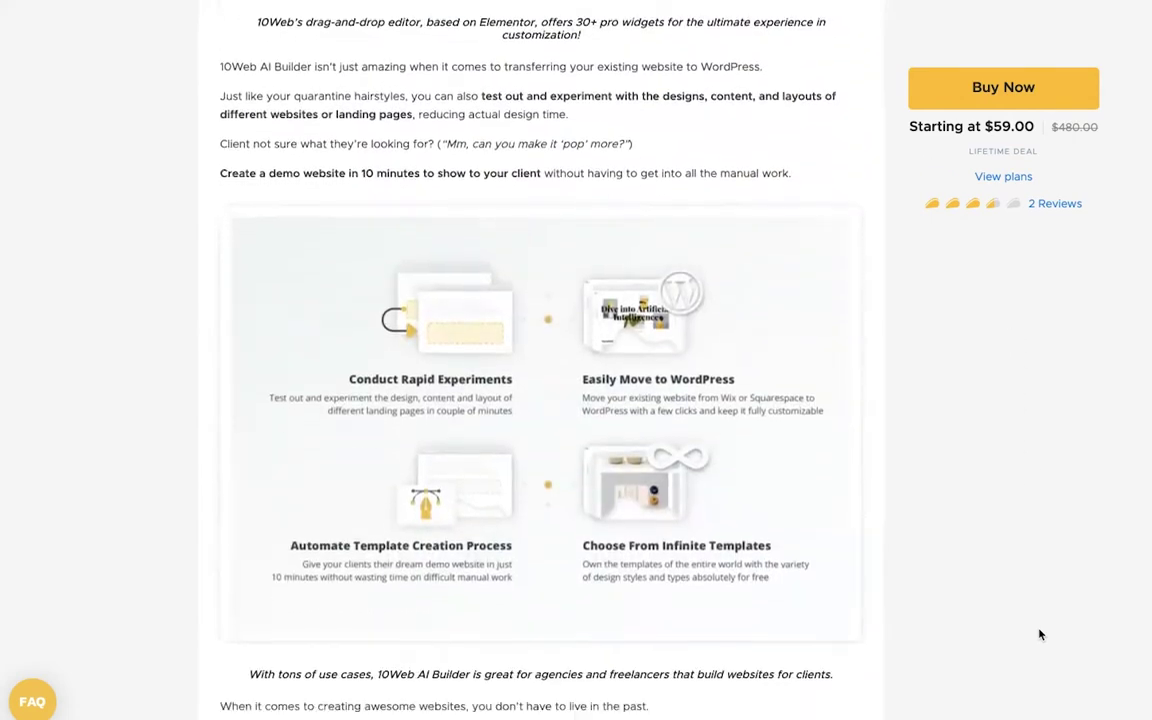
scroll(1039, 634, down, 6)
scroll(1039, 634, down, 4)
scroll(1039, 634, down, 3)
scroll(1039, 634, down, 1)
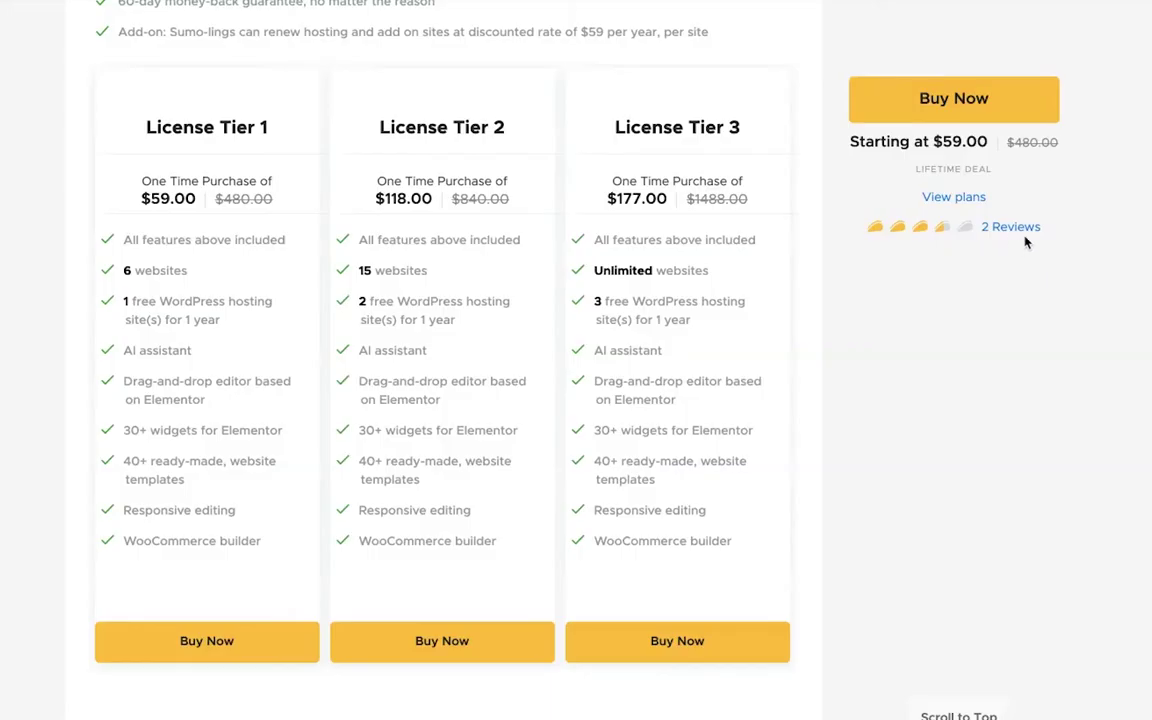
drag(904, 229, 1036, 240)
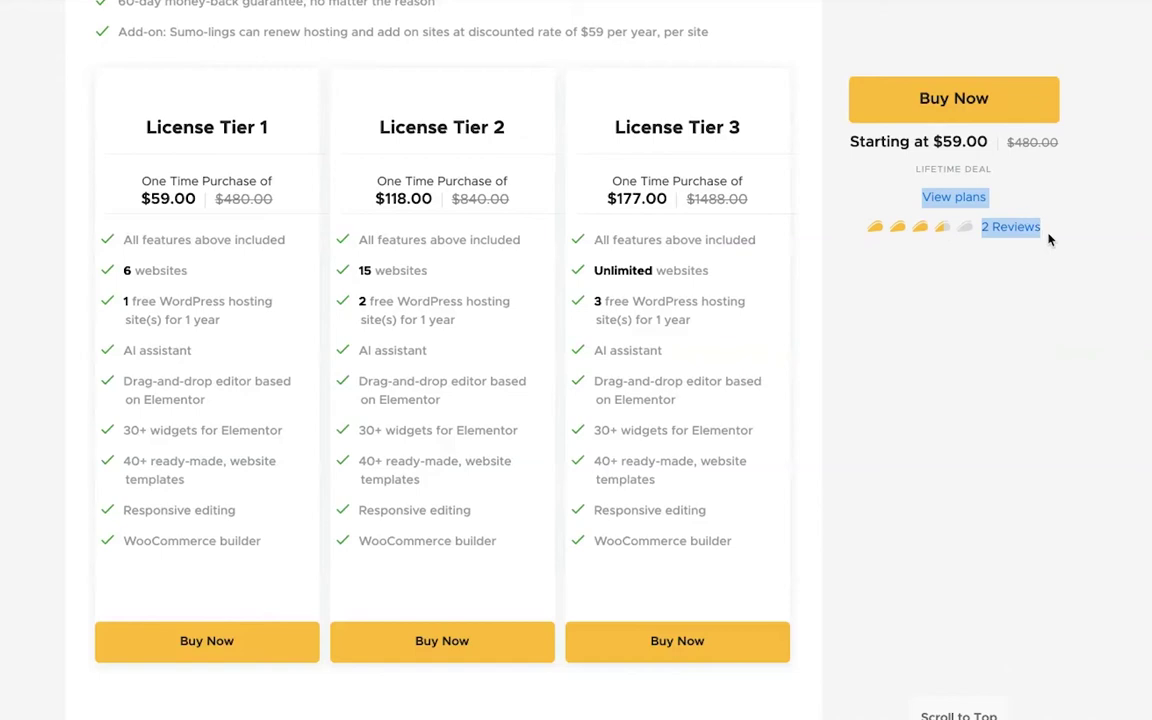
click(1090, 258)
Step: Scroll down to the Reviews & Questions section and the two-star review
scroll(1089, 258, down, 1)
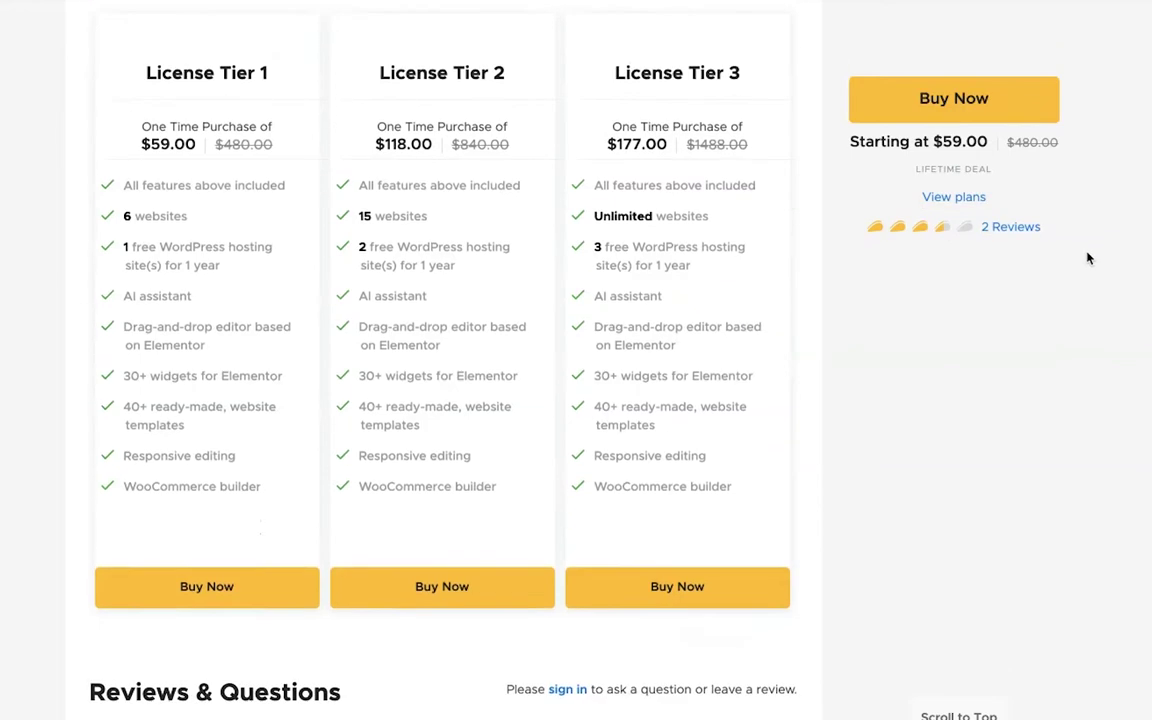
scroll(1089, 258, down, 2)
scroll(1089, 258, down, 1)
scroll(1089, 258, down, 2)
scroll(1089, 258, down, 3)
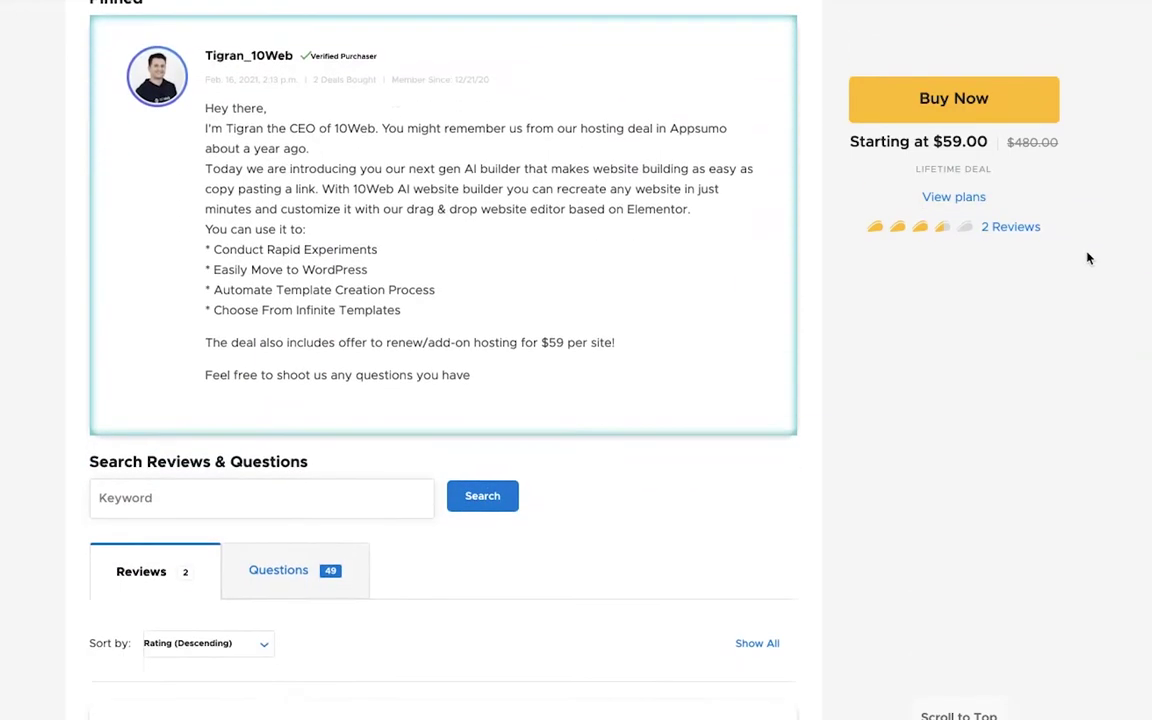
scroll(1089, 258, down, 1)
scroll(1089, 258, down, 3)
scroll(1089, 258, down, 1)
scroll(1089, 258, down, 2)
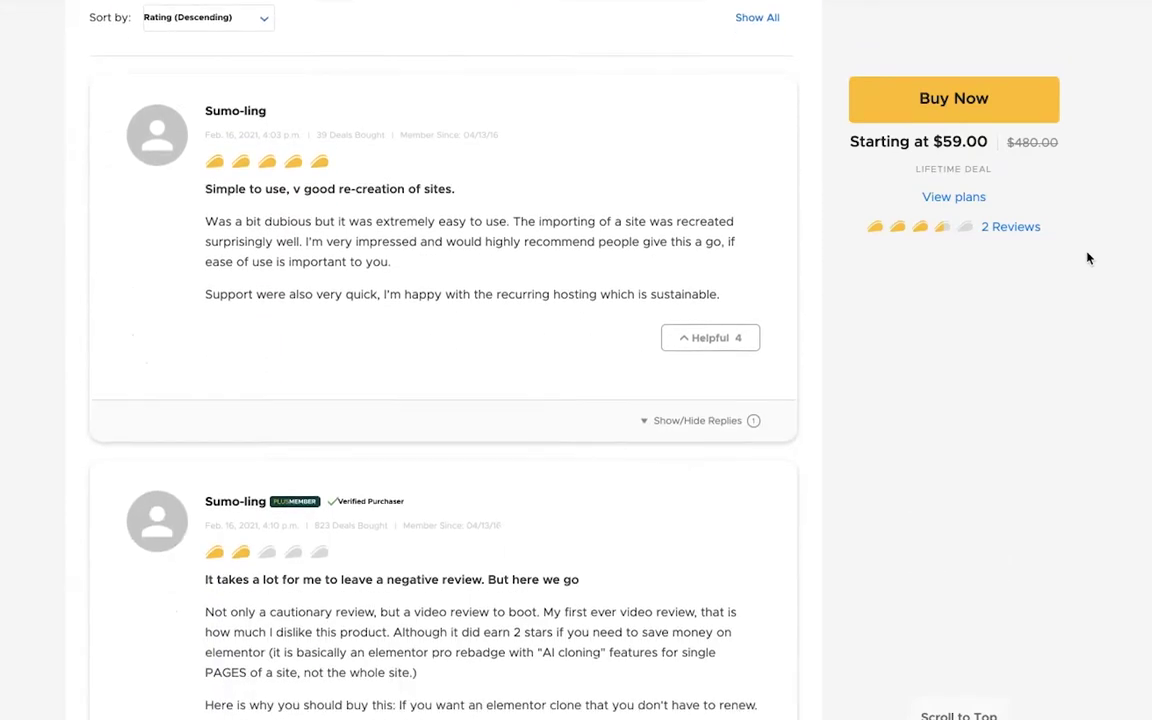
scroll(1089, 258, down, 1)
scroll(1089, 258, down, 2)
scroll(1089, 258, down, 1)
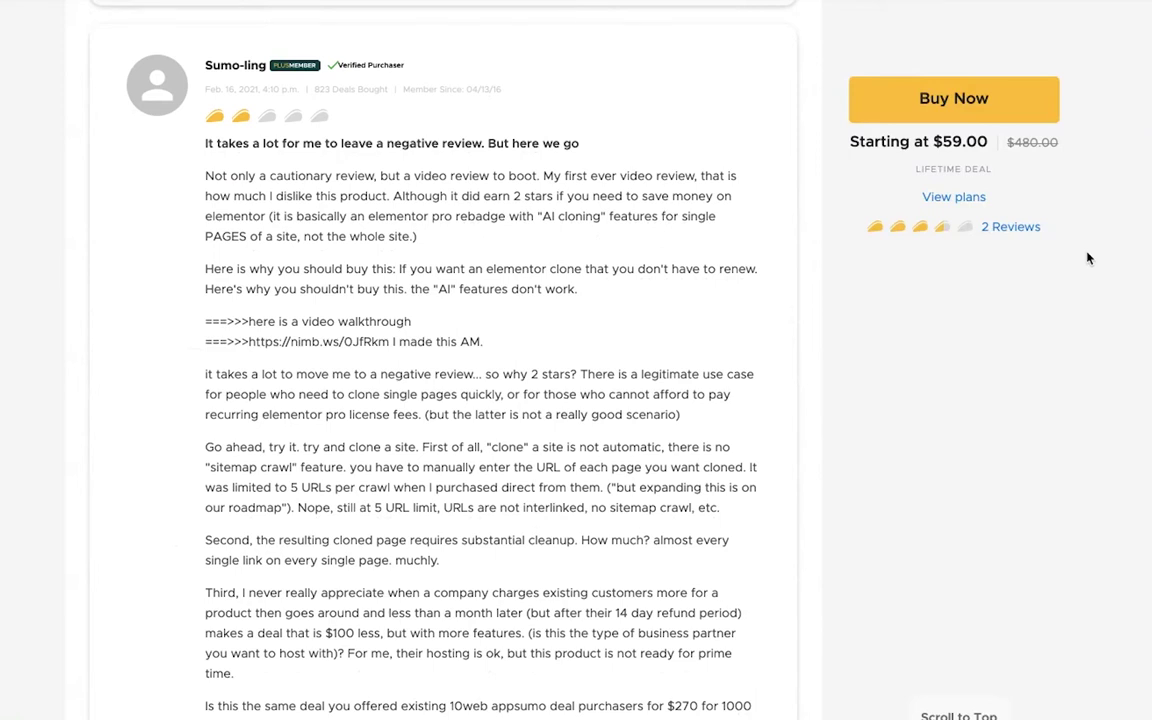
scroll(1089, 258, down, 1)
scroll(1089, 258, down, 1)
scroll(1089, 258, down, 1)
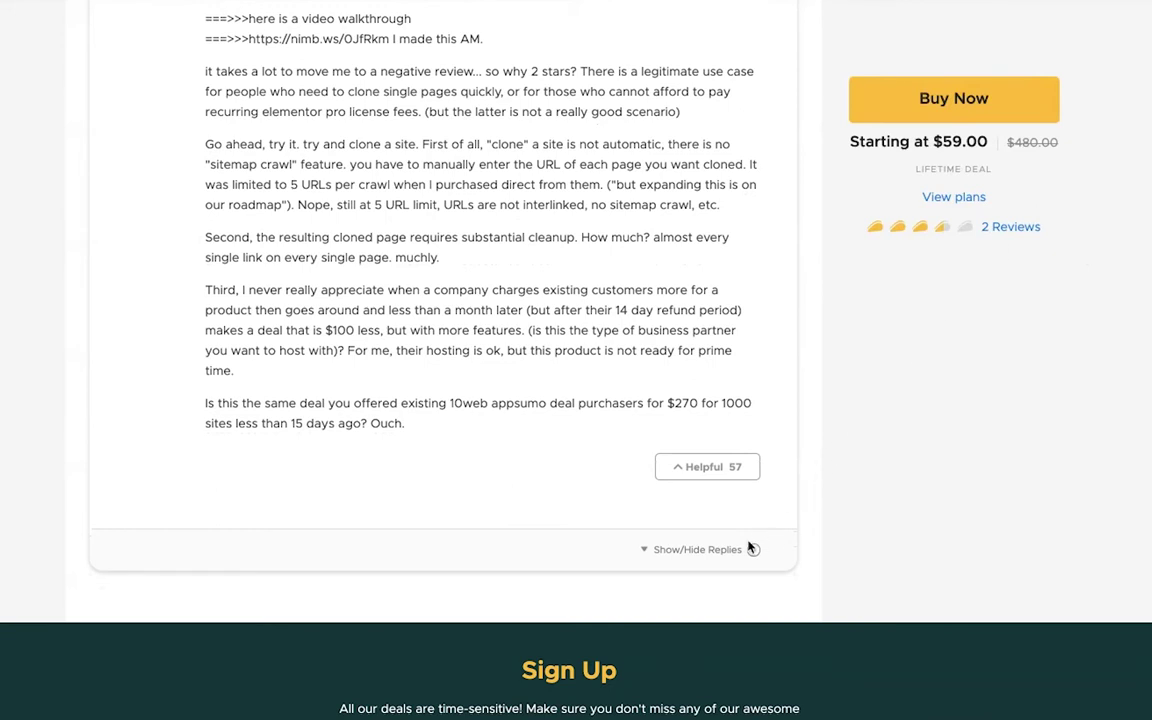
Step: Expand the two-star review's replies and highlight the reviewer's refund-confirmation follow-up
click(749, 547)
scroll(871, 499, down, 1)
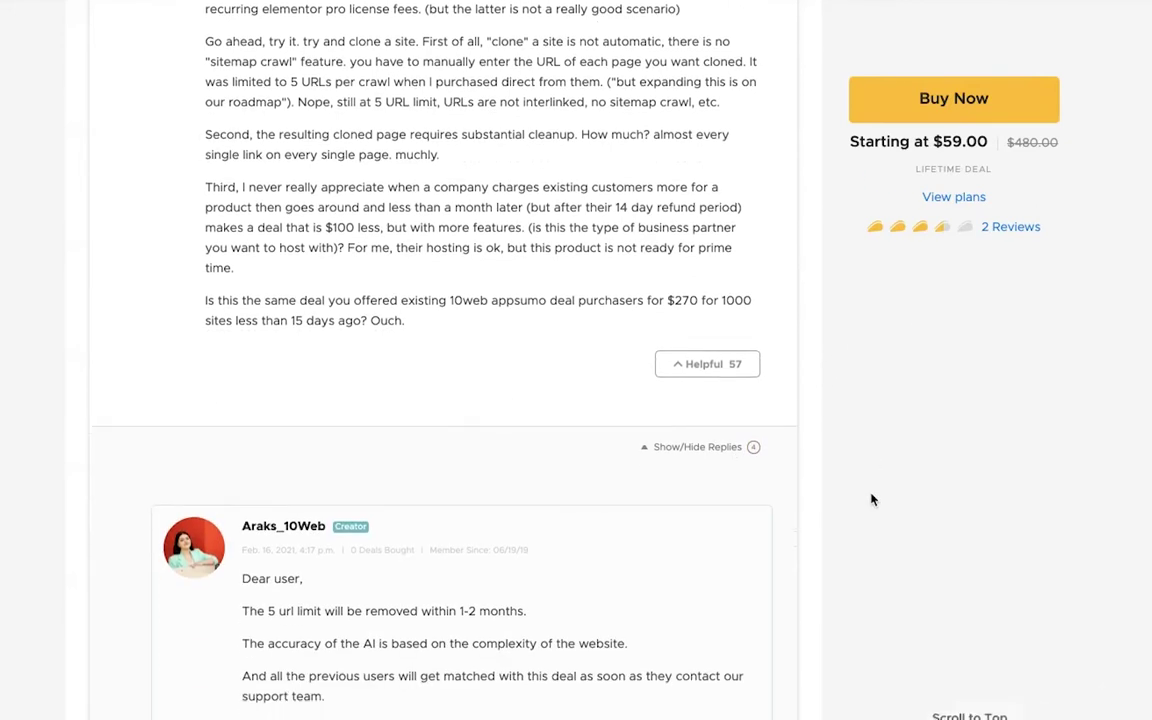
scroll(871, 499, down, 1)
scroll(871, 499, down, 1)
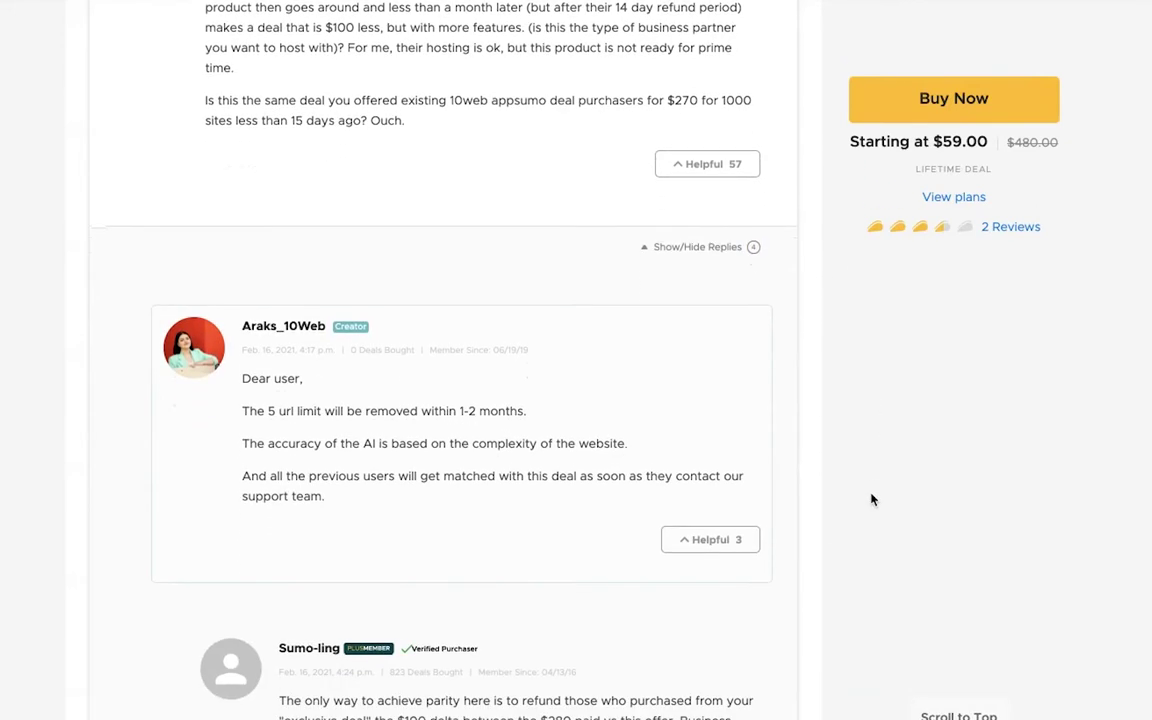
scroll(871, 499, down, 1)
scroll(871, 499, down, 1)
scroll(871, 499, down, 1)
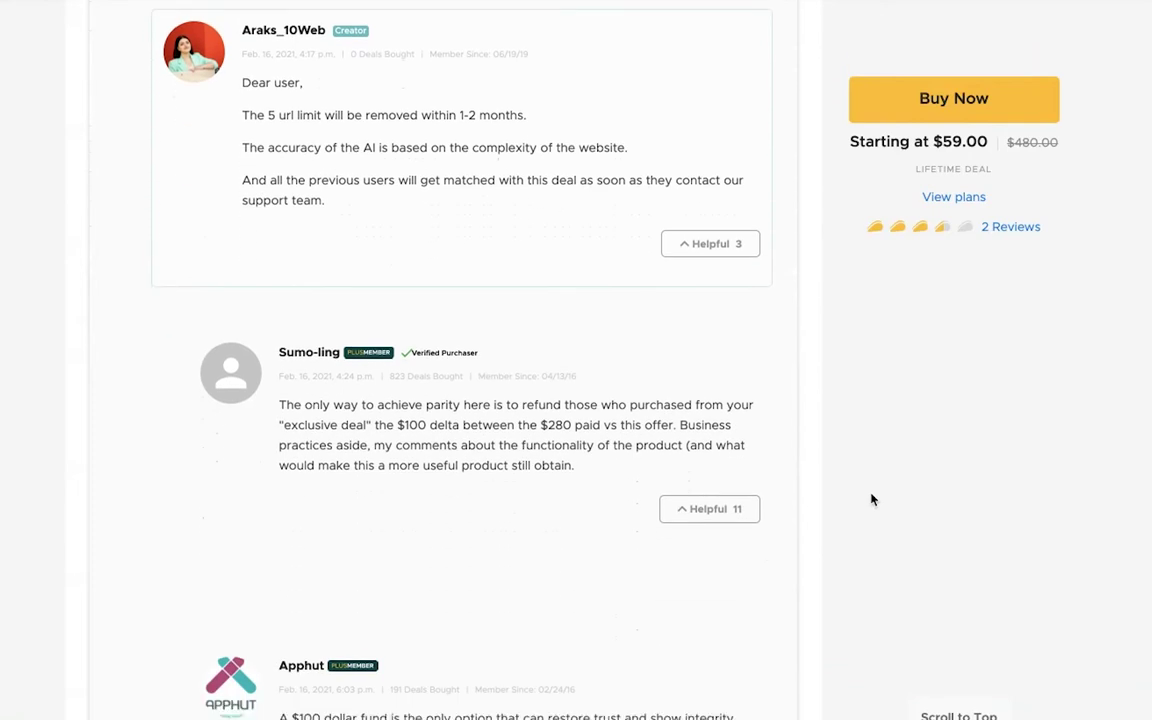
scroll(871, 499, down, 2)
scroll(871, 499, down, 1)
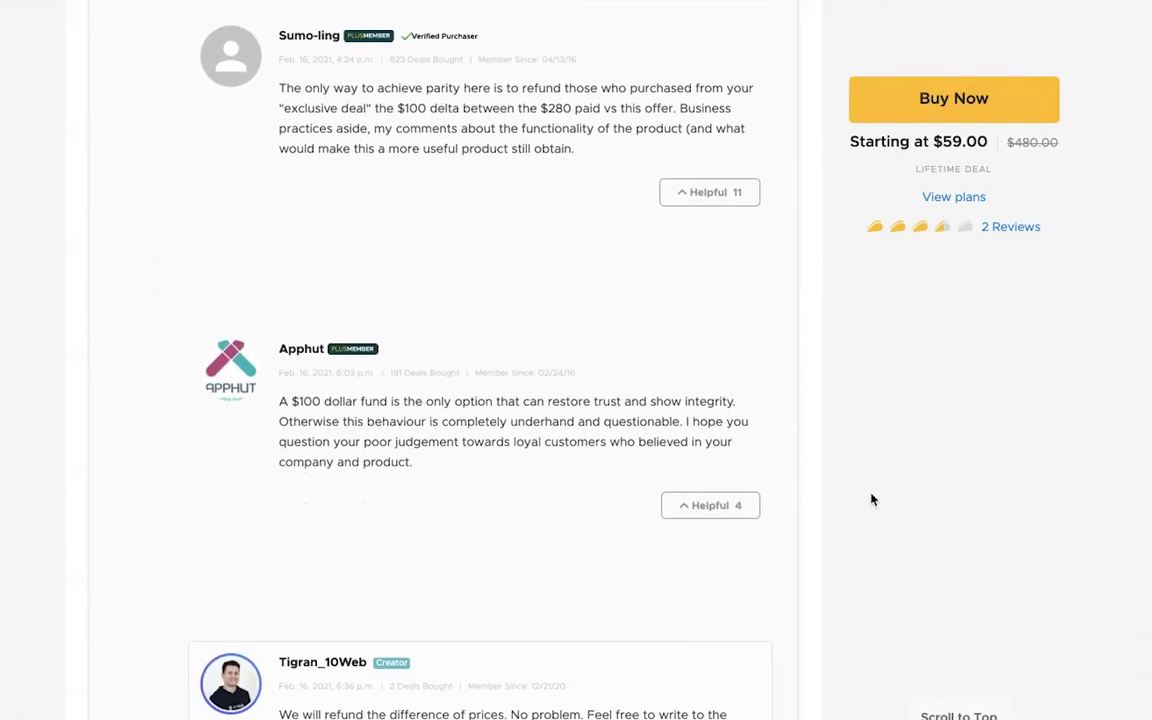
scroll(871, 499, down, 1)
scroll(871, 499, down, 1)
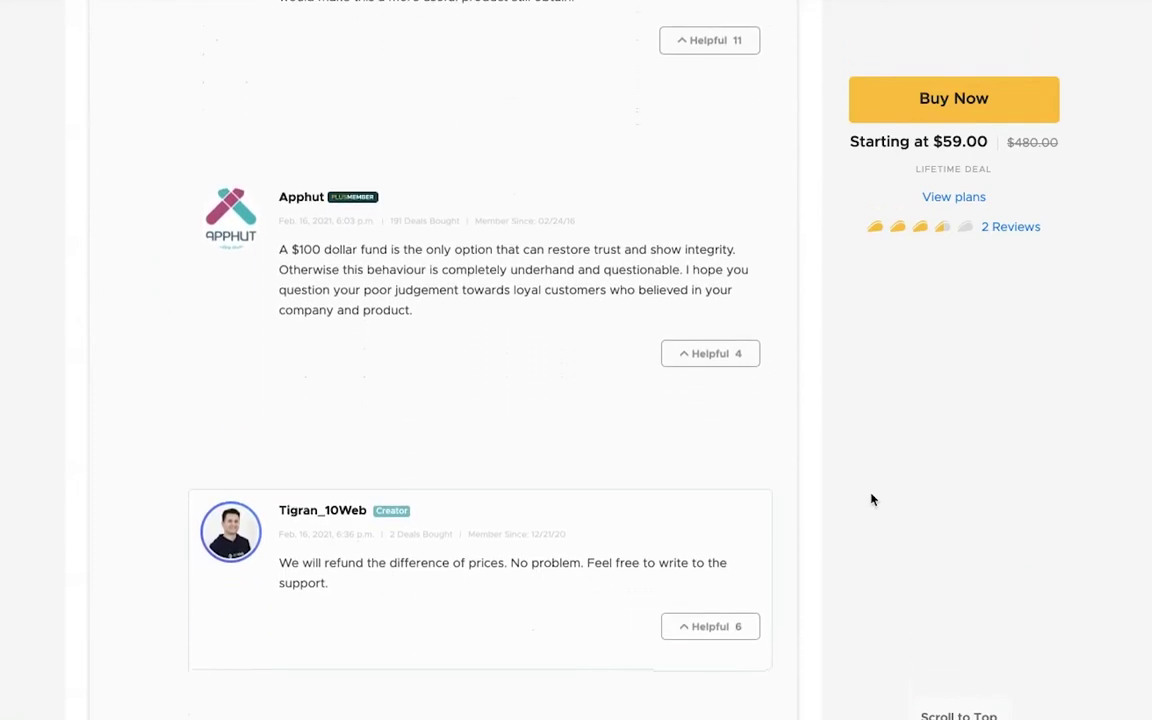
scroll(871, 499, down, 1)
scroll(871, 499, down, 1)
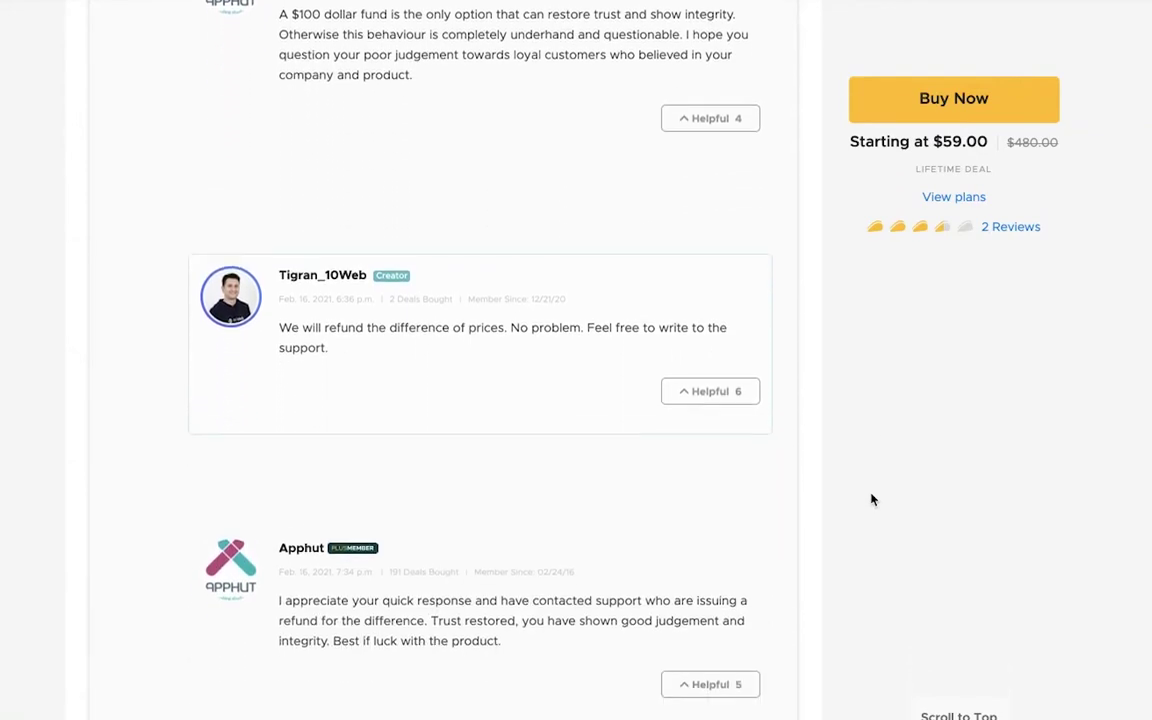
scroll(871, 499, down, 1)
scroll(871, 499, down, 1)
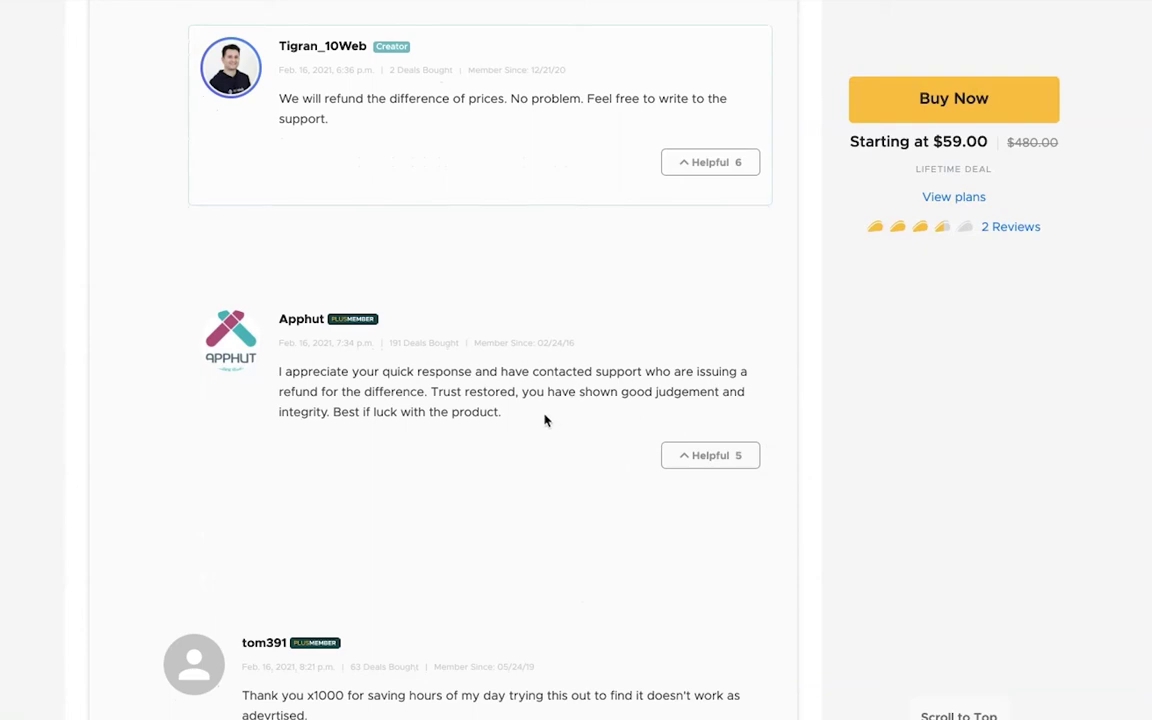
drag(545, 420, 295, 373)
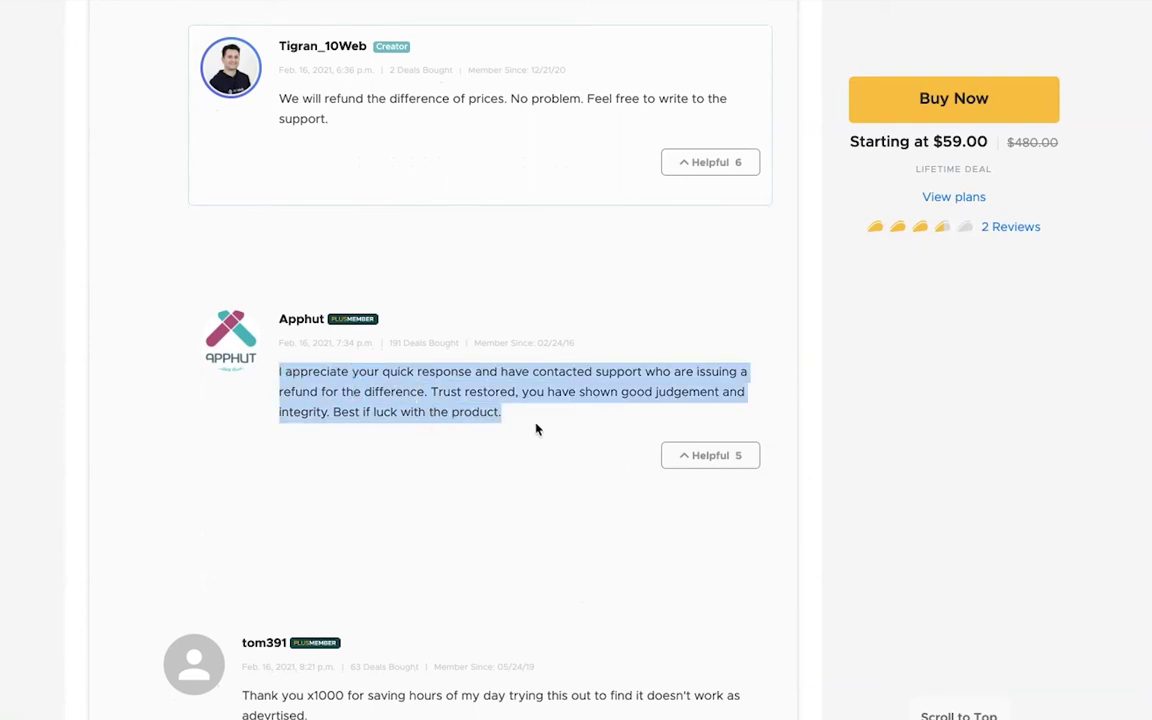
click(562, 430)
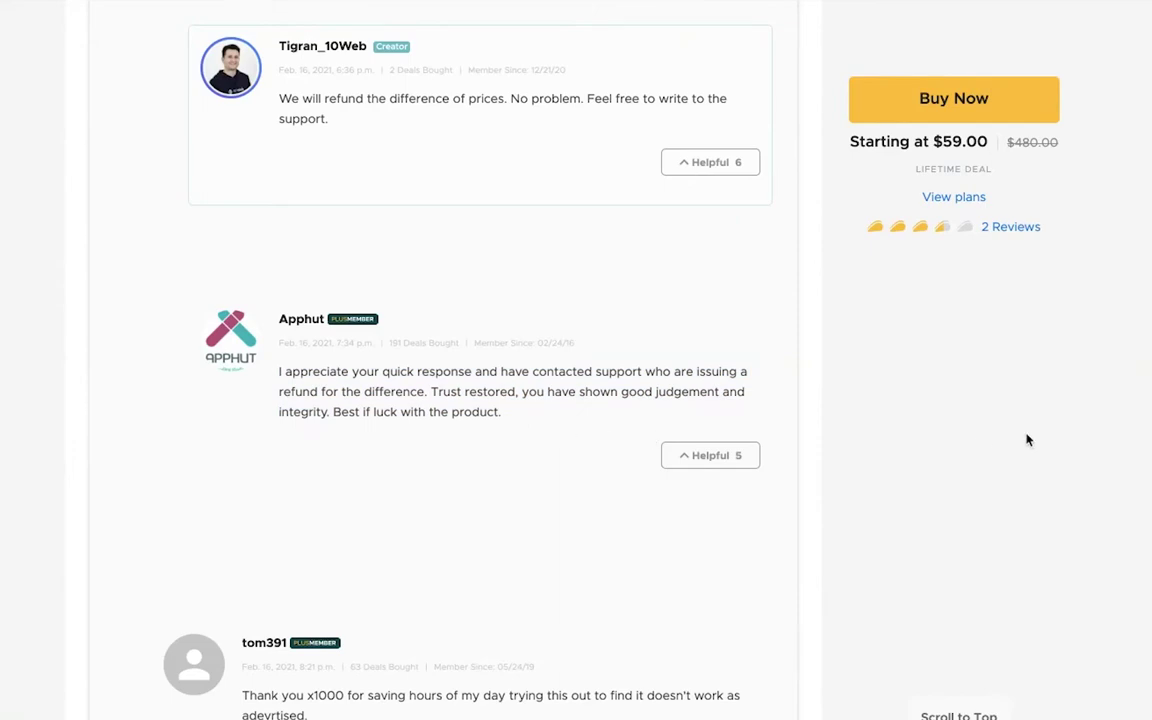
scroll(576, 400, down, 5)
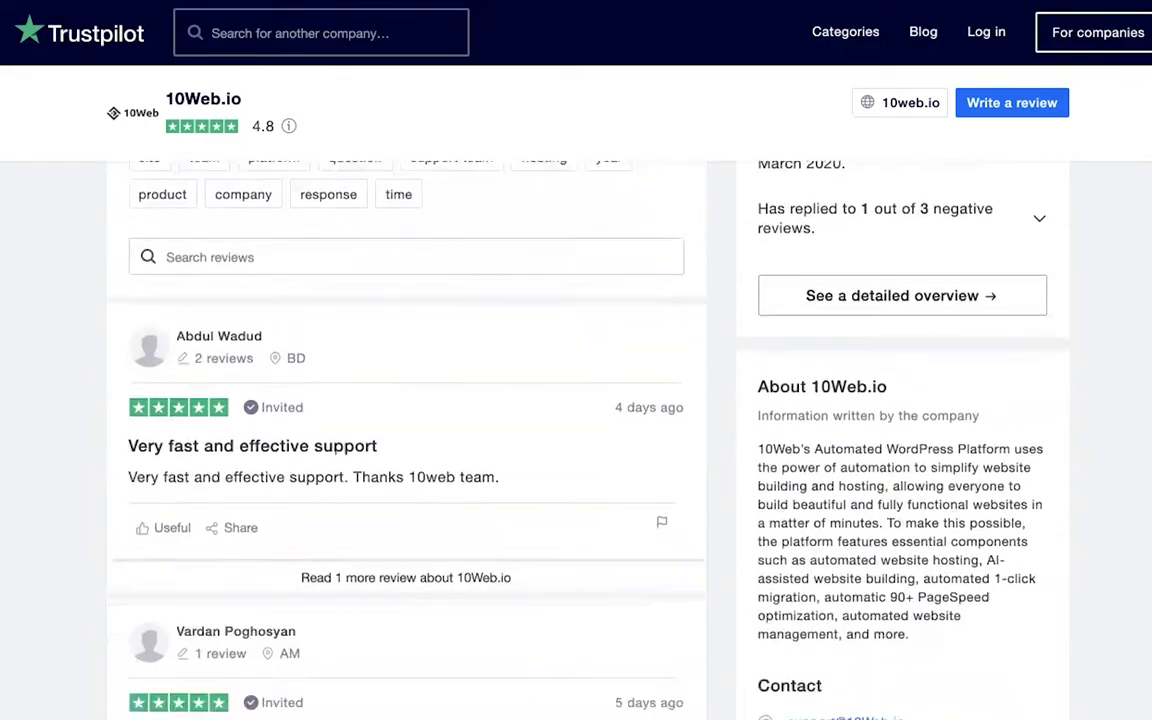
scroll(576, 400, down, 3)
scroll(576, 400, down, 4)
scroll(576, 400, down, 2)
scroll(576, 400, down, 3)
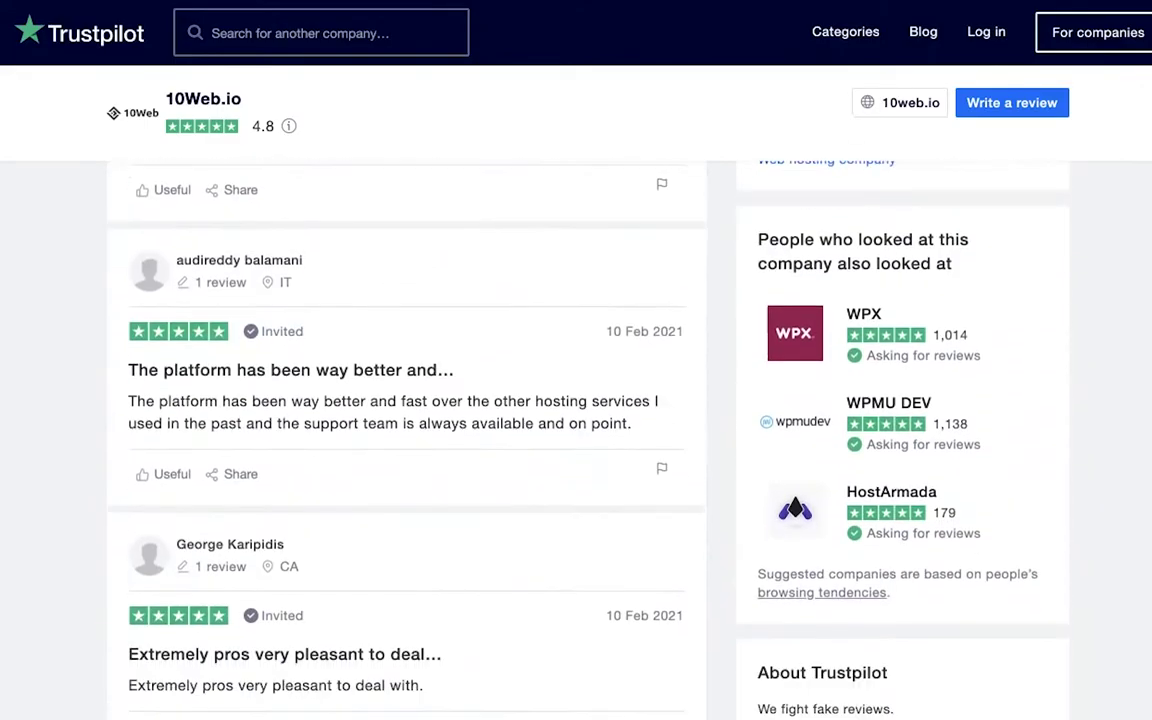
scroll(576, 400, down, 2)
scroll(576, 400, down, 2)
scroll(576, 400, down, 2)
scroll(576, 400, down, 3)
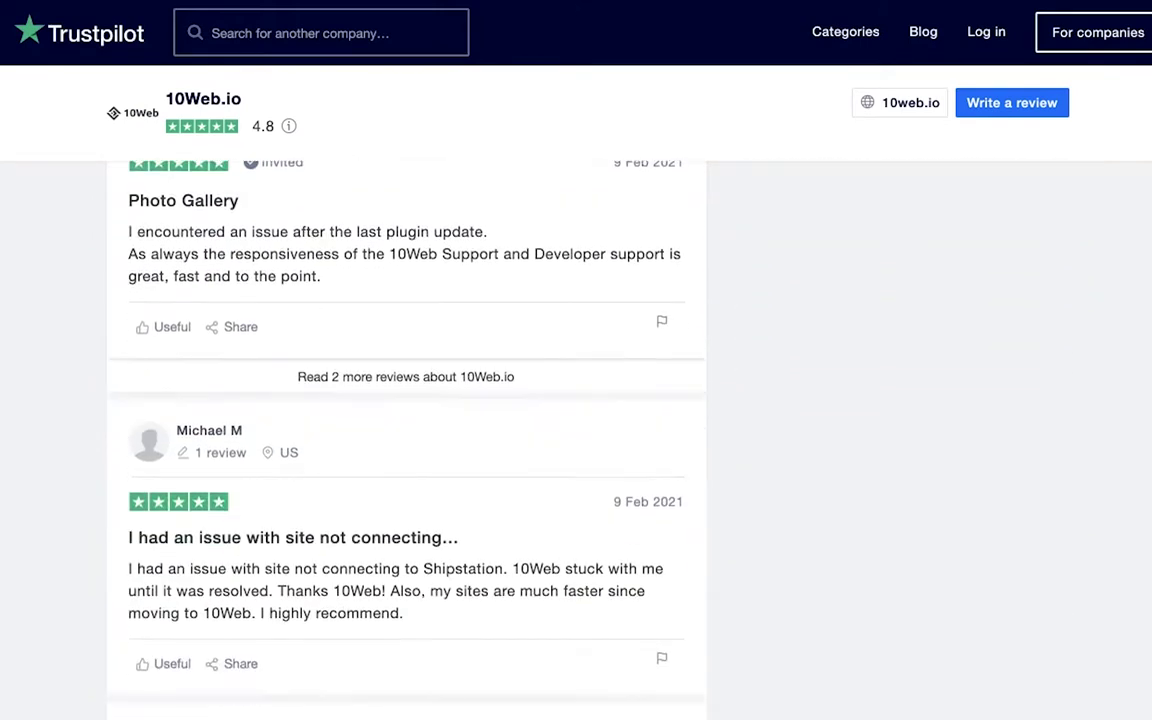
scroll(576, 400, down, 2)
scroll(576, 400, down, 3)
scroll(576, 400, down, 2)
scroll(576, 400, down, 3)
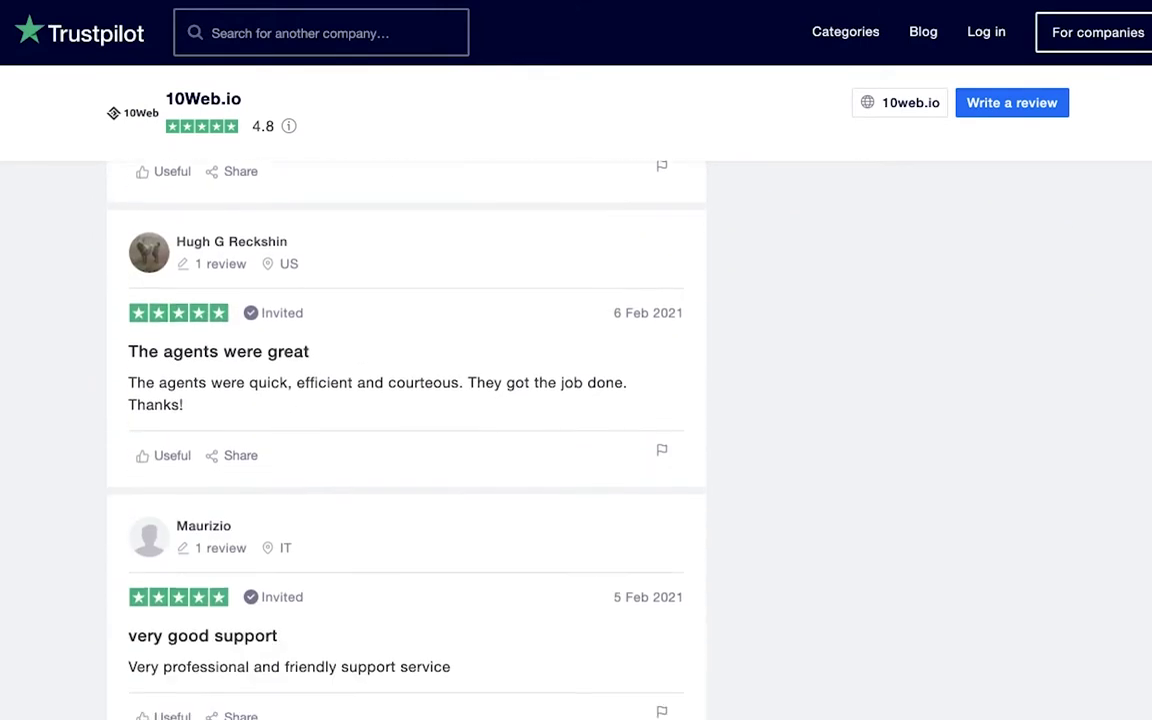
scroll(576, 400, down, 1)
scroll(576, 400, down, 3)
scroll(576, 400, down, 2)
scroll(576, 400, down, 2)
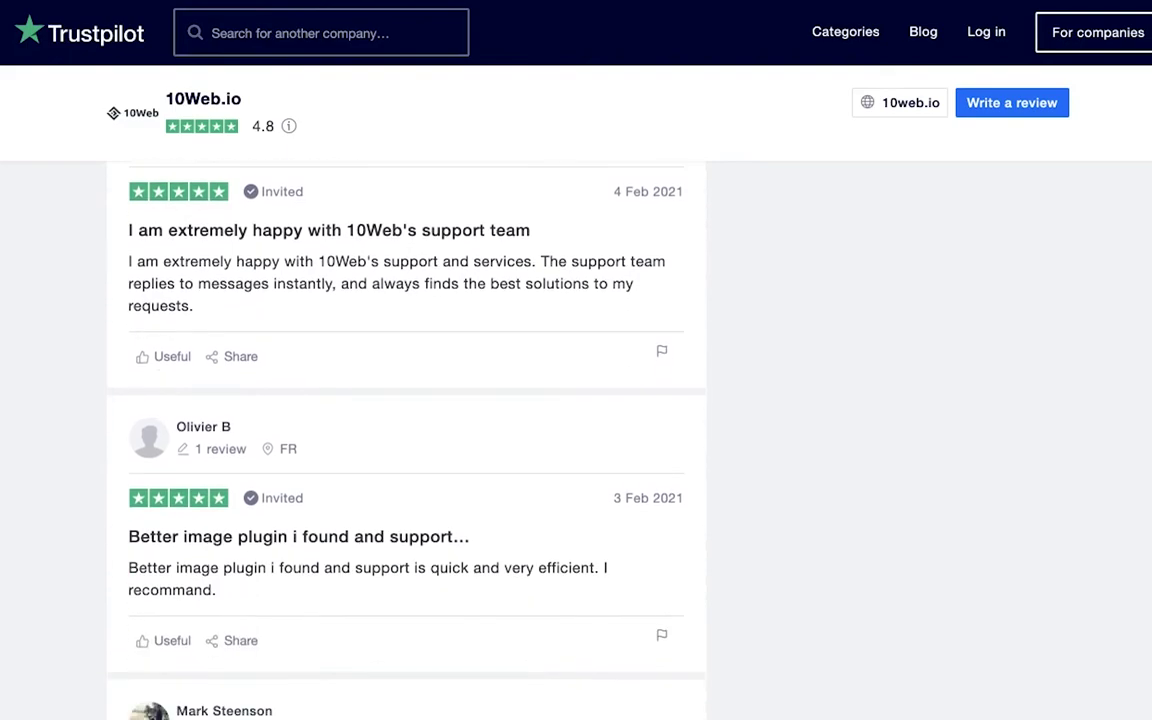
scroll(576, 400, down, 3)
scroll(576, 400, down, 2)
scroll(576, 400, down, 6)
scroll(576, 400, down, 2)
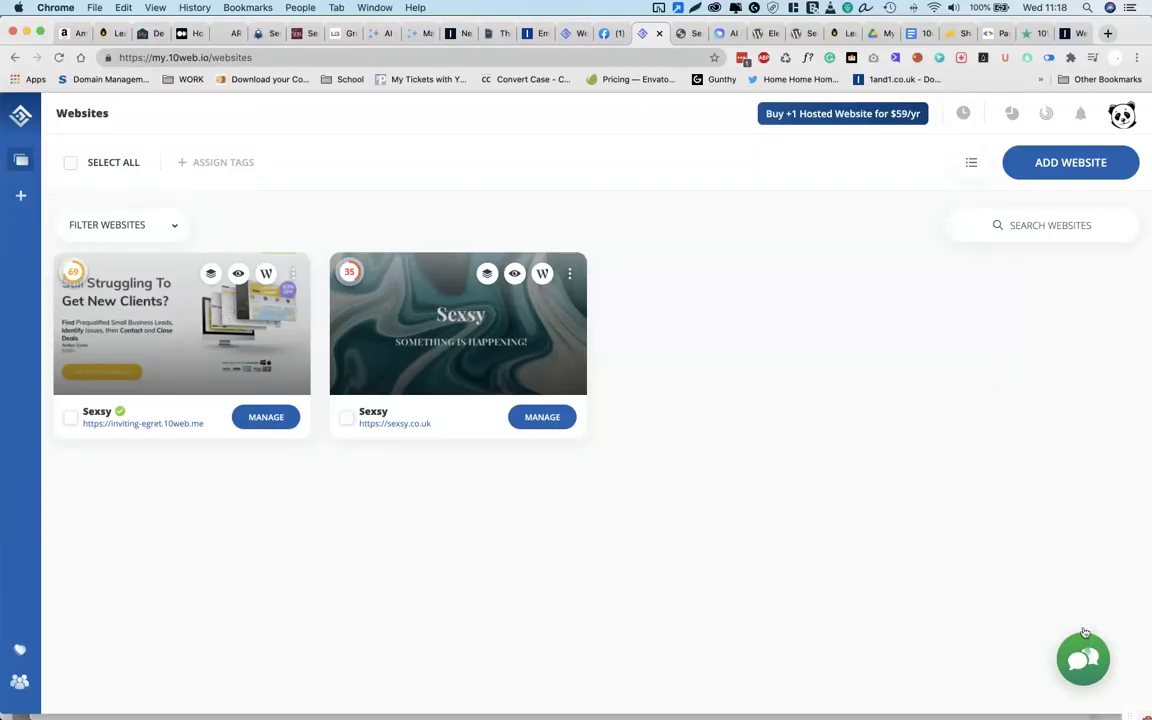
Step: Open a live chat with 10Web support and scroll down the websites dashboard
click(1085, 635)
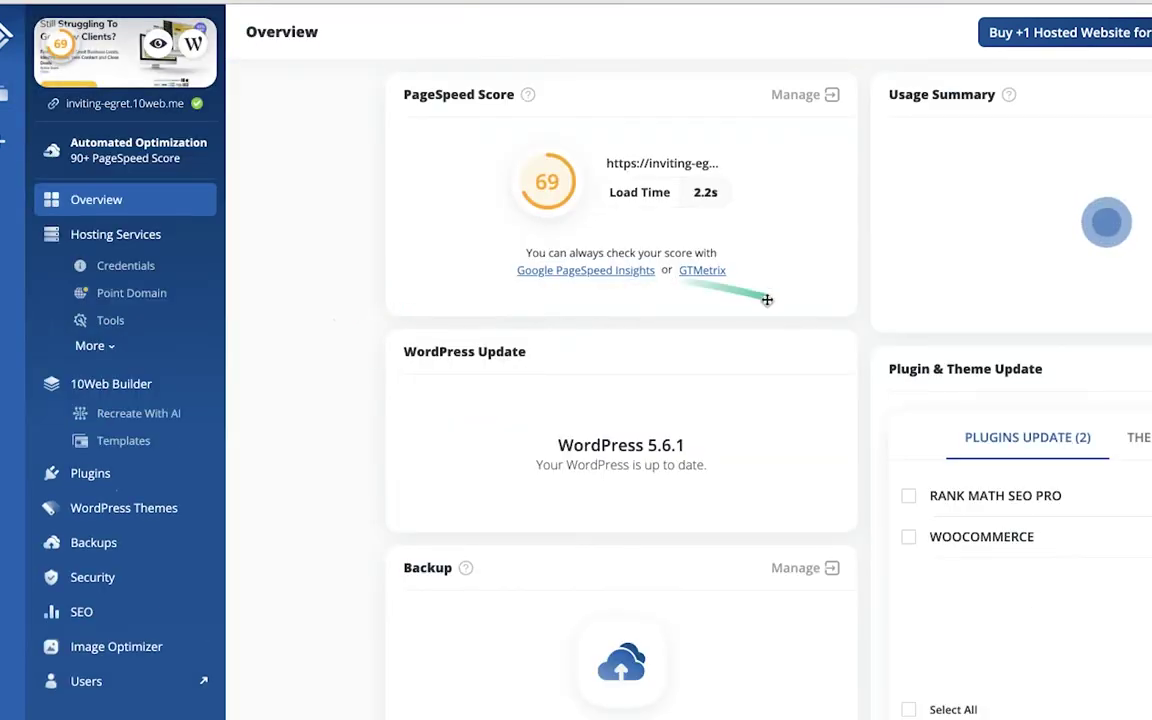
scroll(766, 300, down, 2)
scroll(768, 300, down, 5)
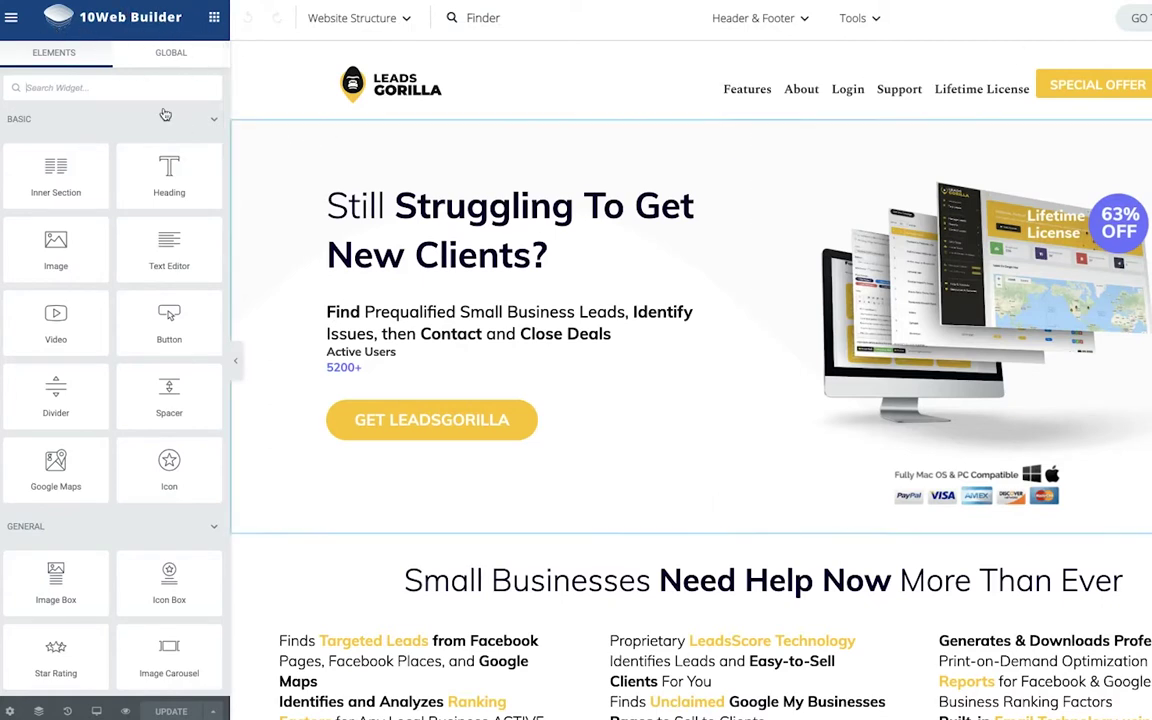
scroll(293, 121, down, 2)
scroll(293, 121, down, 1)
scroll(160, 222, down, 2)
scroll(162, 221, down, 4)
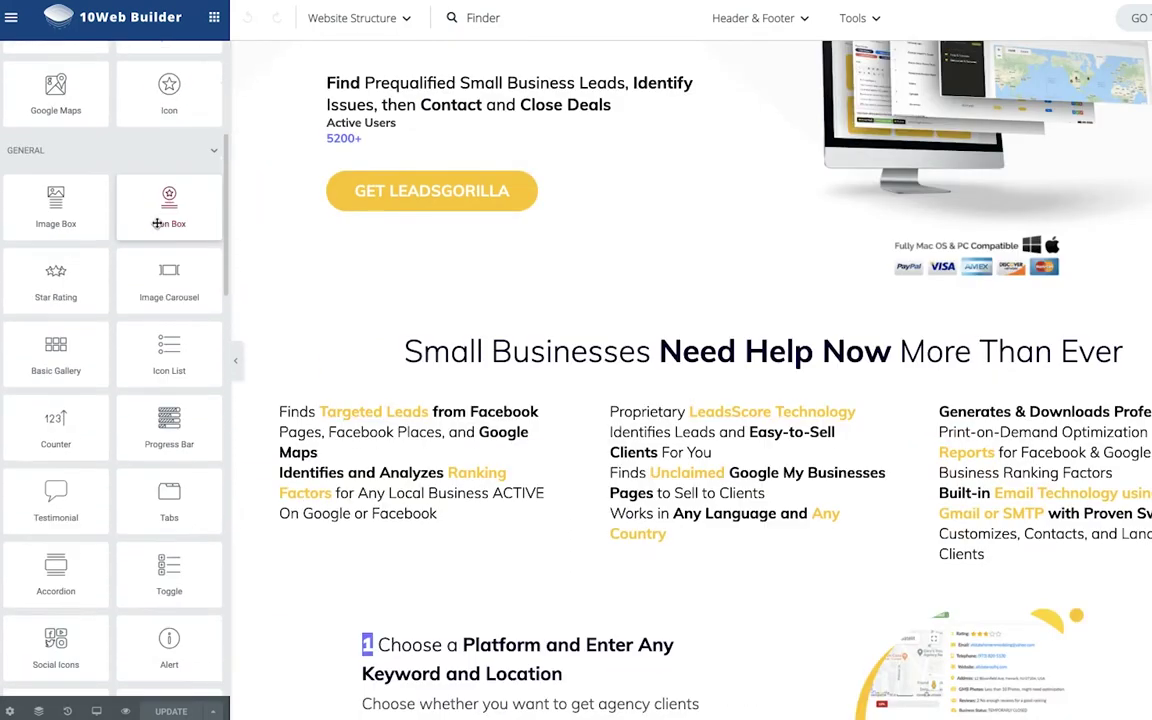
scroll(162, 224, down, 3)
scroll(157, 222, down, 3)
scroll(157, 222, down, 5)
scroll(155, 224, down, 1)
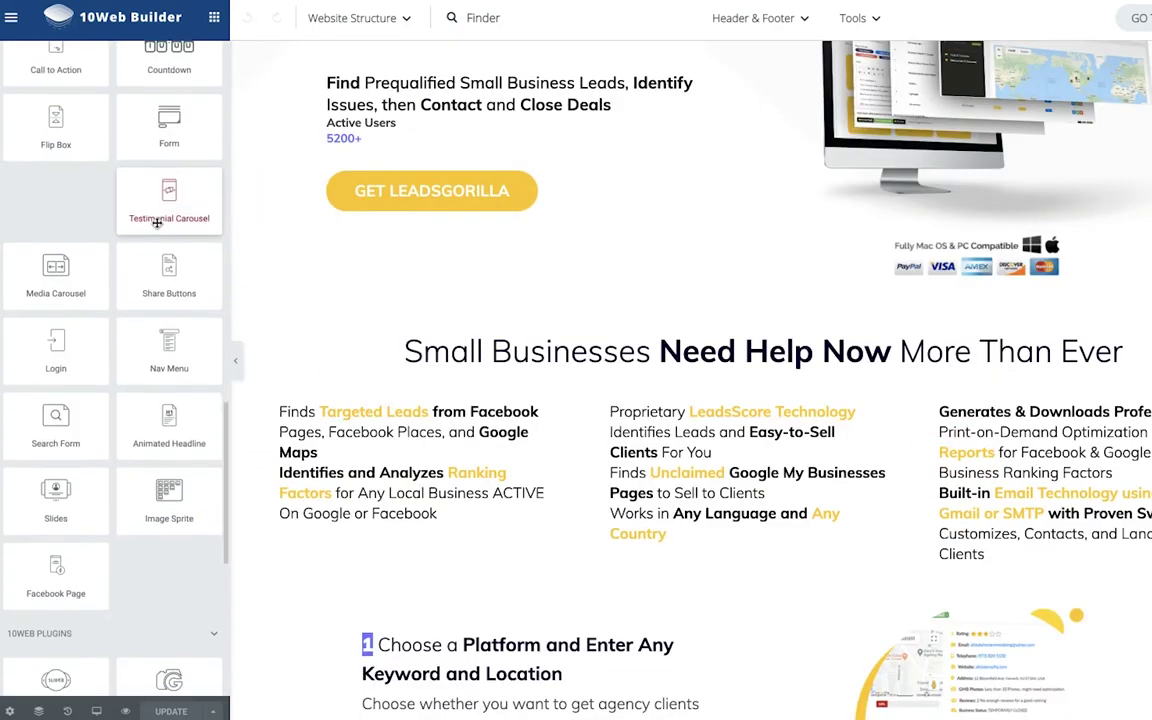
scroll(155, 224, down, 2)
scroll(157, 224, down, 2)
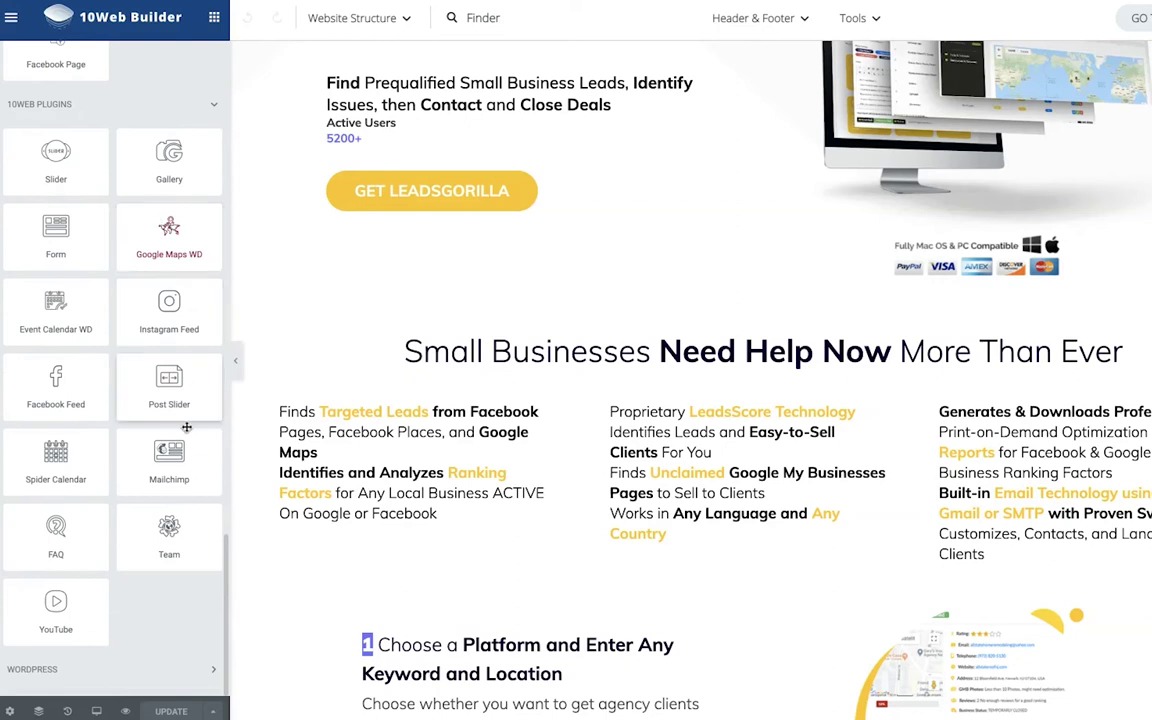
scroll(395, 446, down, 6)
scroll(395, 446, down, 2)
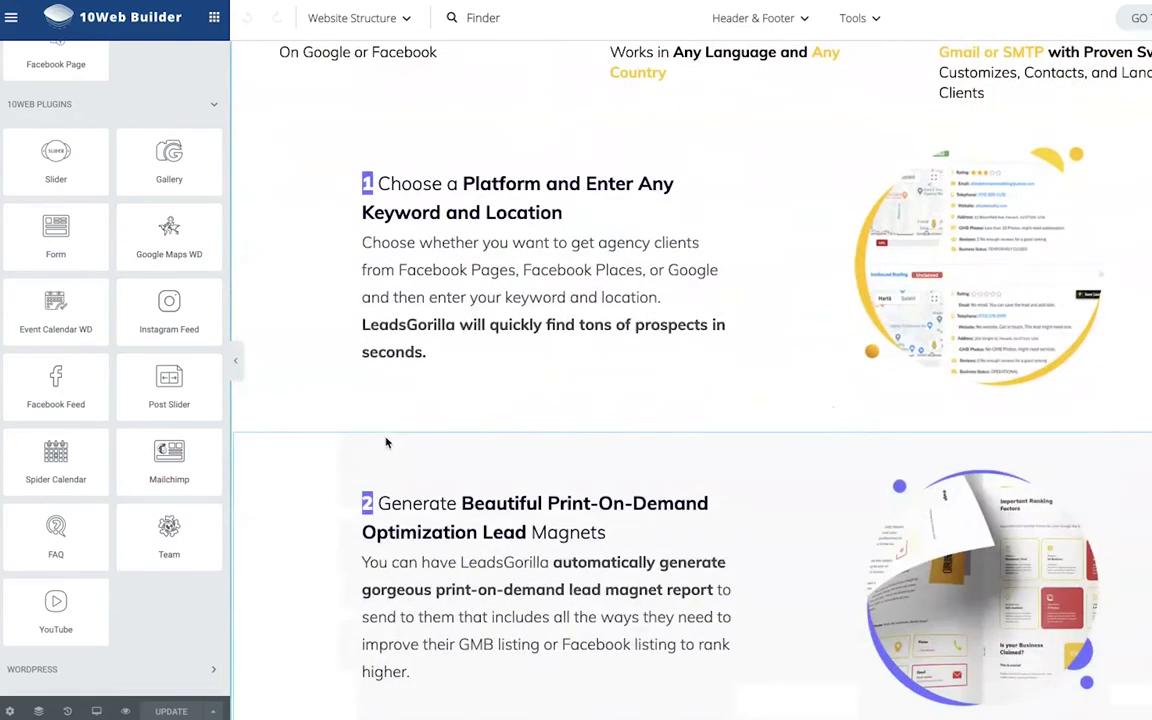
scroll(175, 410, up, 1)
scroll(185, 440, up, 5)
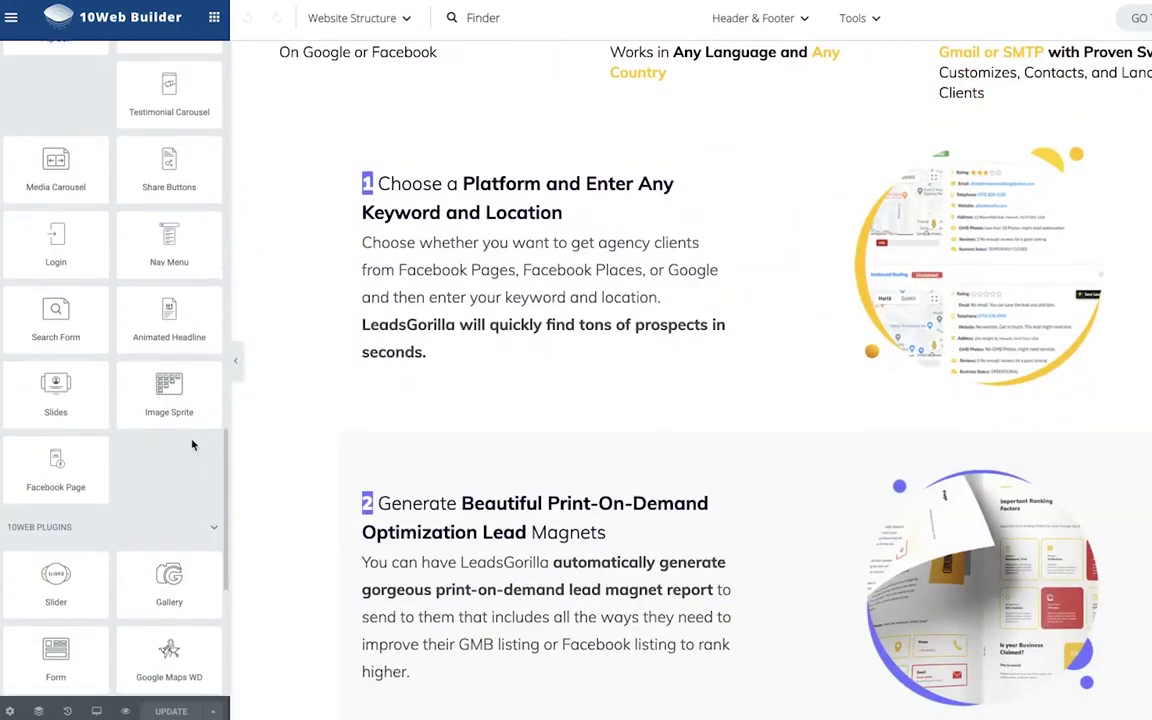
scroll(420, 360, down, 1)
scroll(465, 327, down, 6)
scroll(465, 358, down, 8)
scroll(465, 358, down, 3)
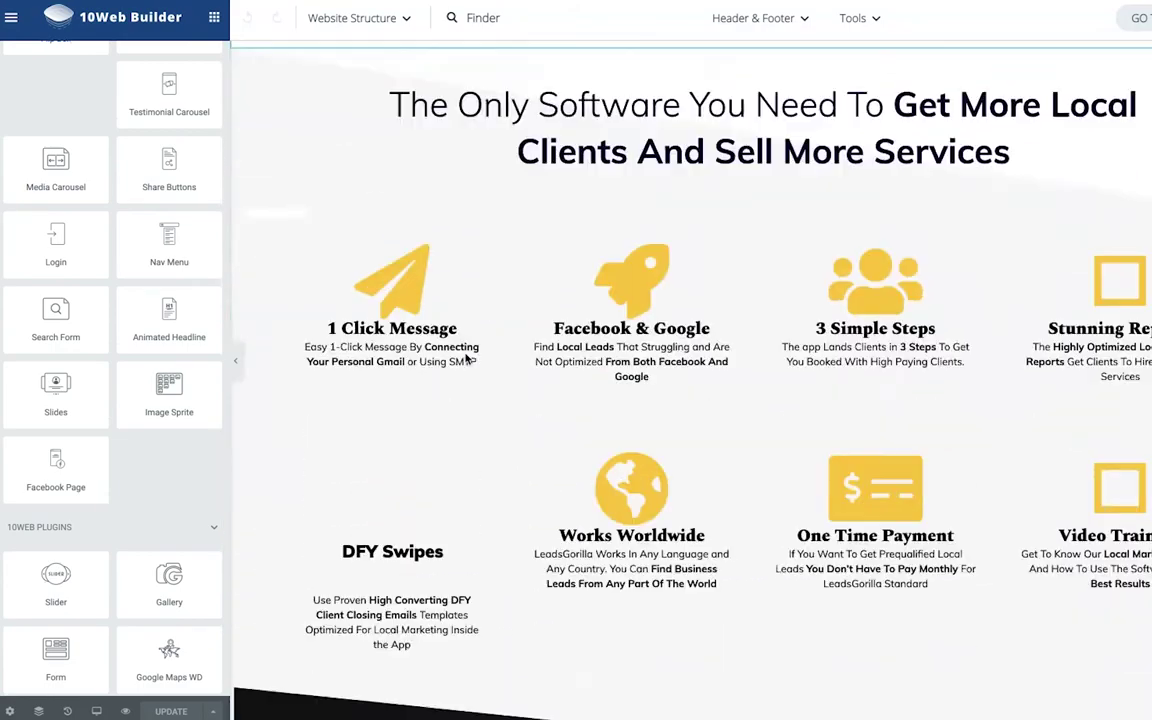
scroll(465, 358, down, 9)
scroll(465, 358, down, 8)
scroll(465, 358, down, 2)
scroll(464, 355, down, 6)
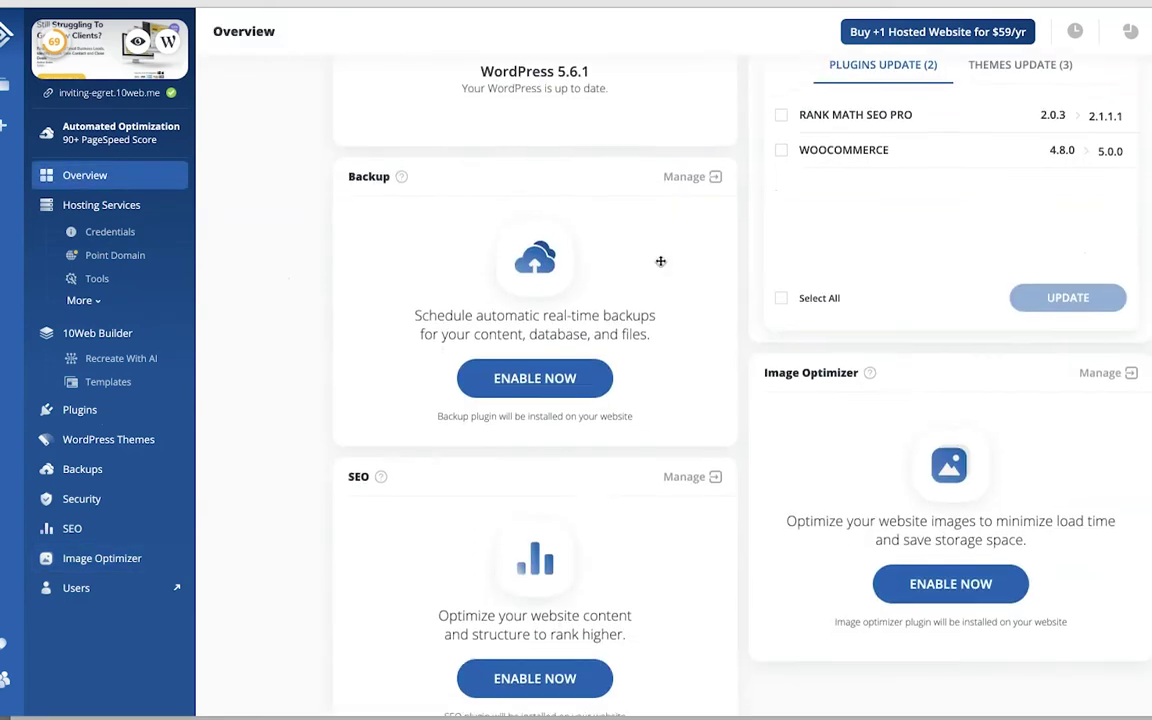
Step: Create an automatic 10Web-hosted copy of sexsy.co.uk after checking the data center choices
scroll(660, 258, down, 2)
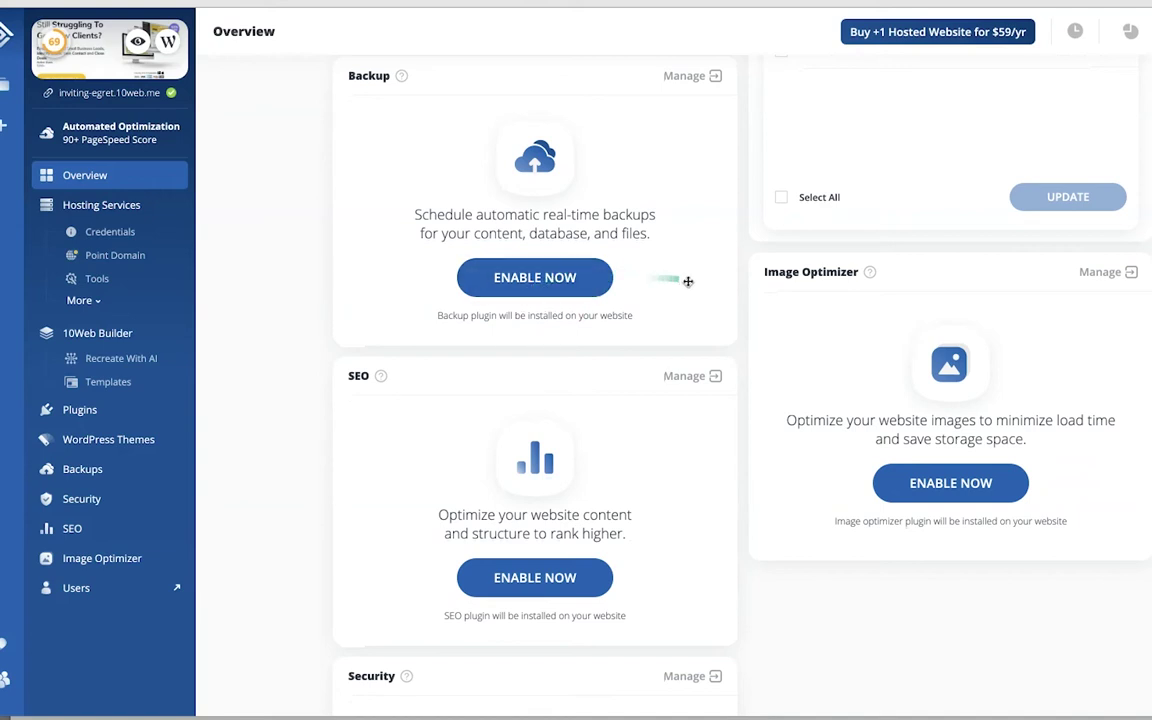
scroll(691, 287, down, 1)
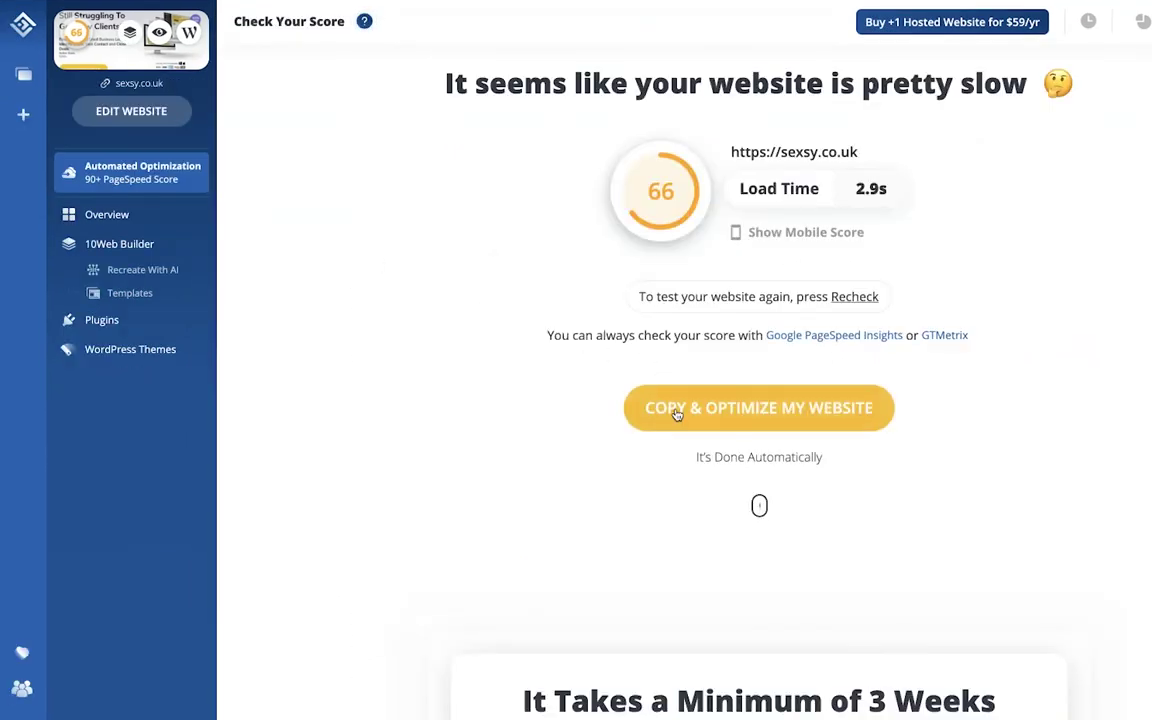
click(676, 412)
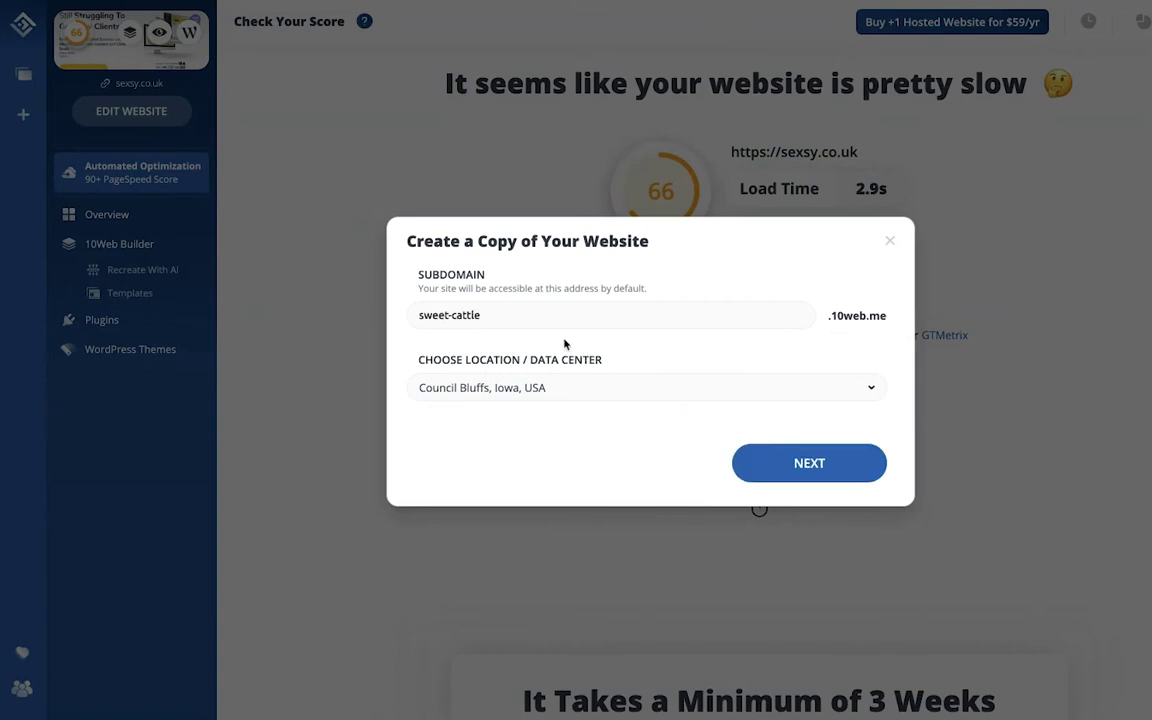
click(463, 388)
click(809, 463)
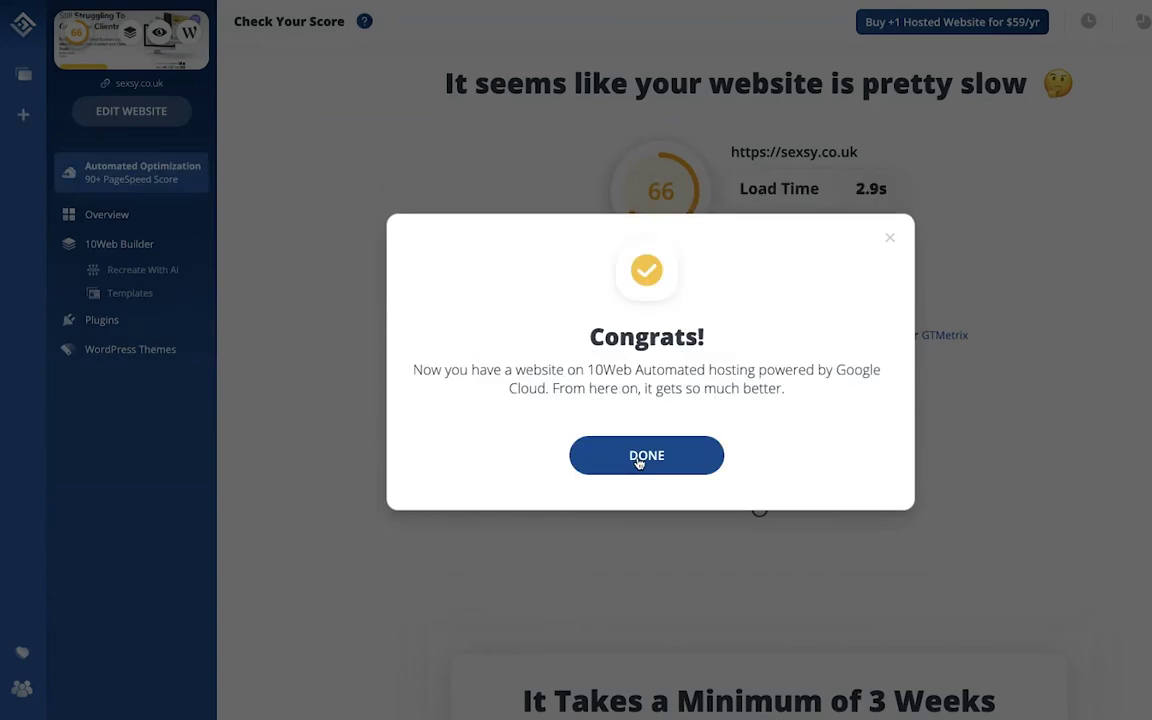
click(638, 459)
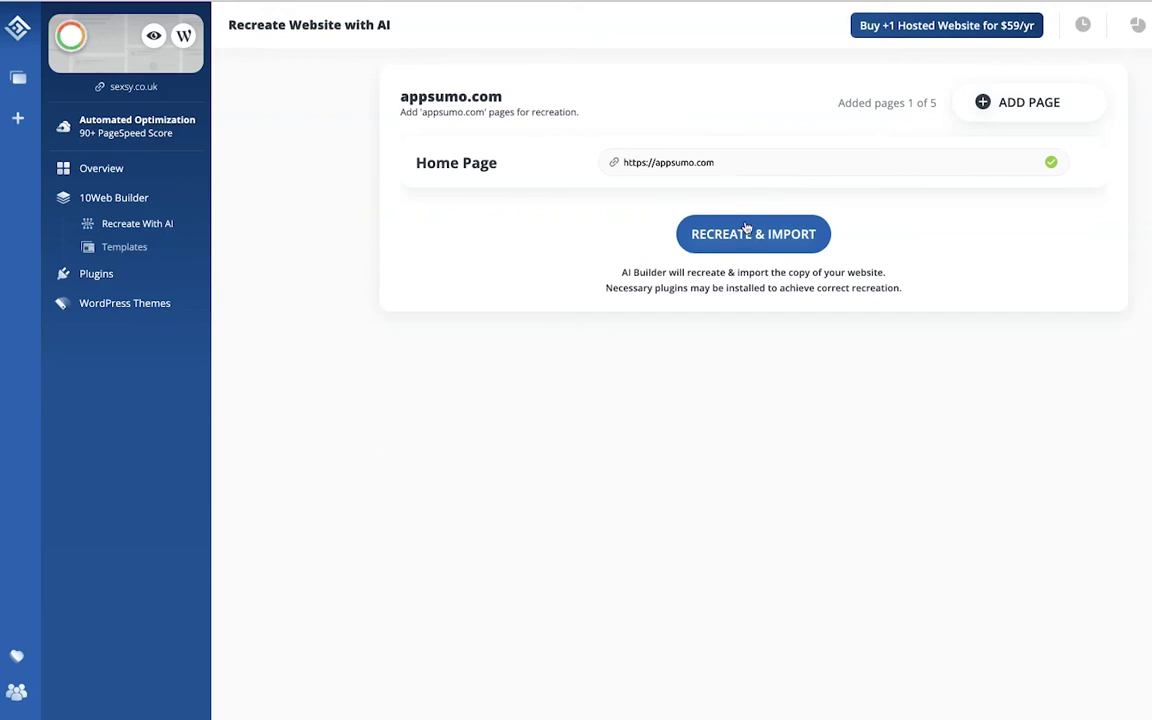
Step: Run Recreate & Import on appsumo.com and view the recreated AppSumo homepage
click(746, 231)
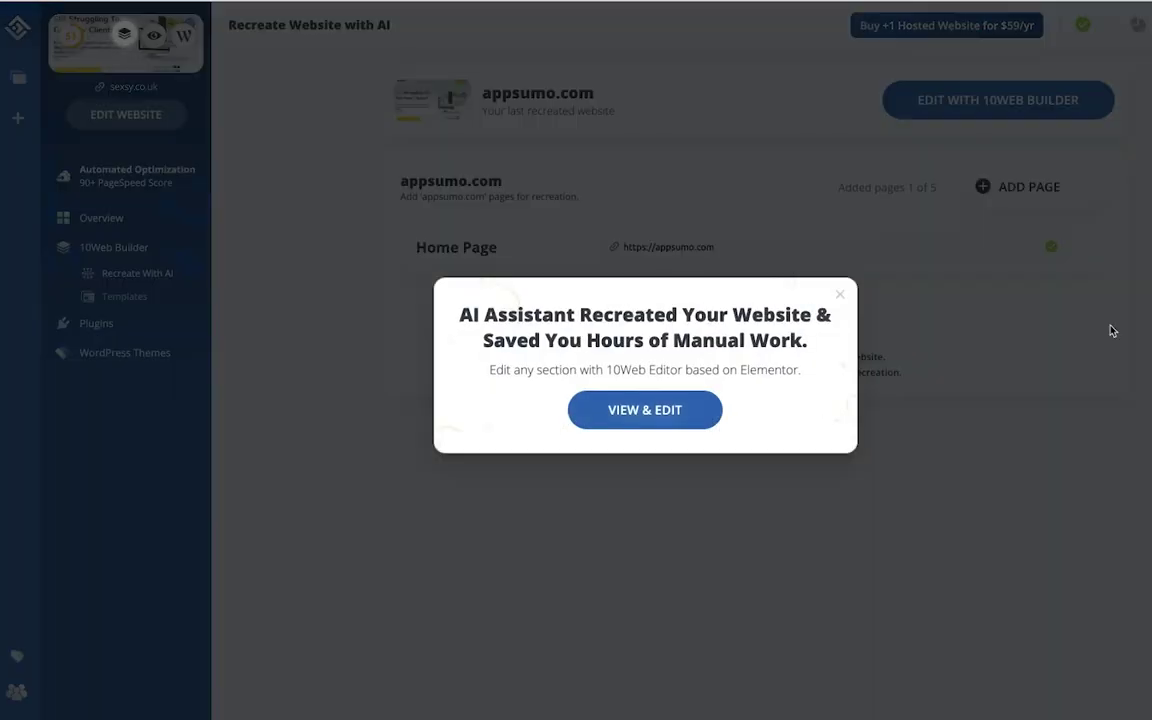
click(633, 410)
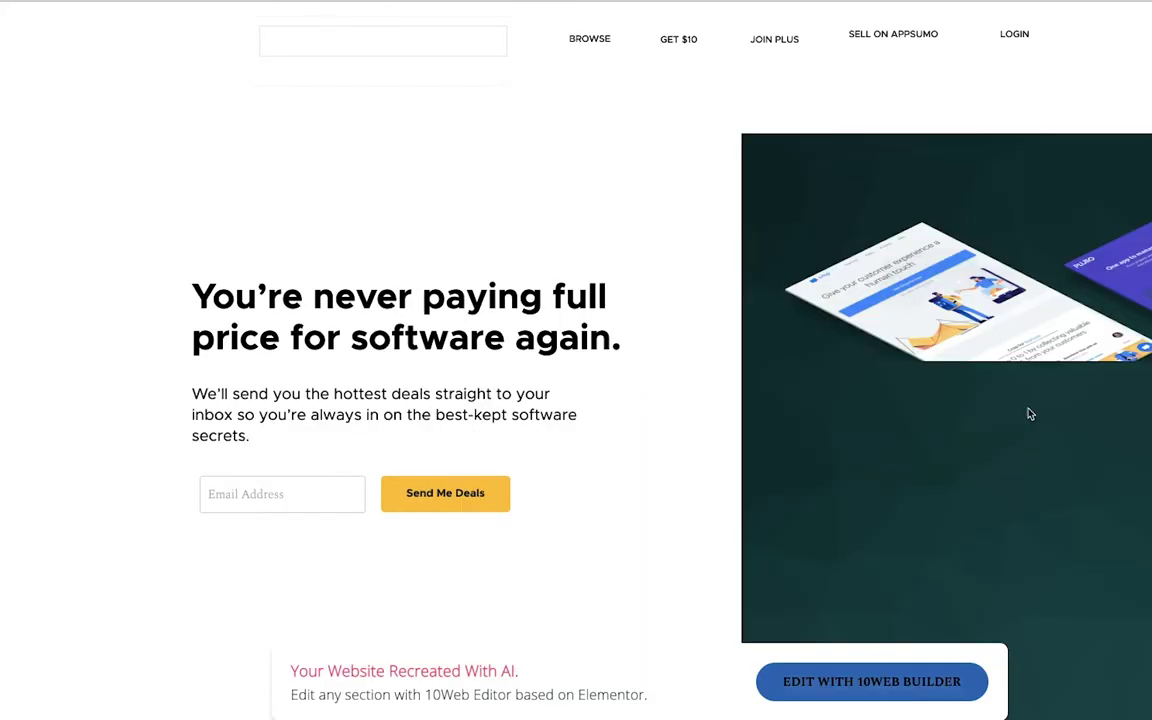
Step: Scroll through the recreated AppSumo homepage and open it in 10Web Builder
scroll(545, 400, down, 1)
scroll(543, 398, down, 3)
scroll(543, 398, down, 4)
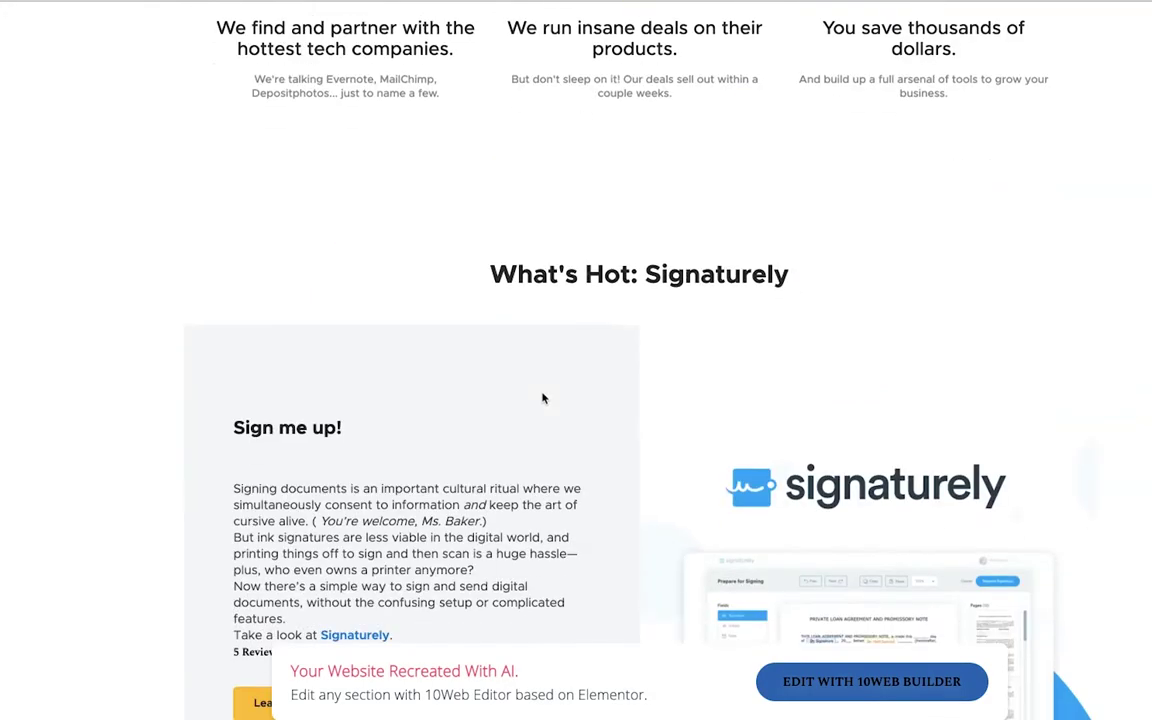
scroll(543, 398, down, 5)
scroll(543, 398, down, 5)
scroll(543, 398, down, 5)
scroll(543, 398, down, 2)
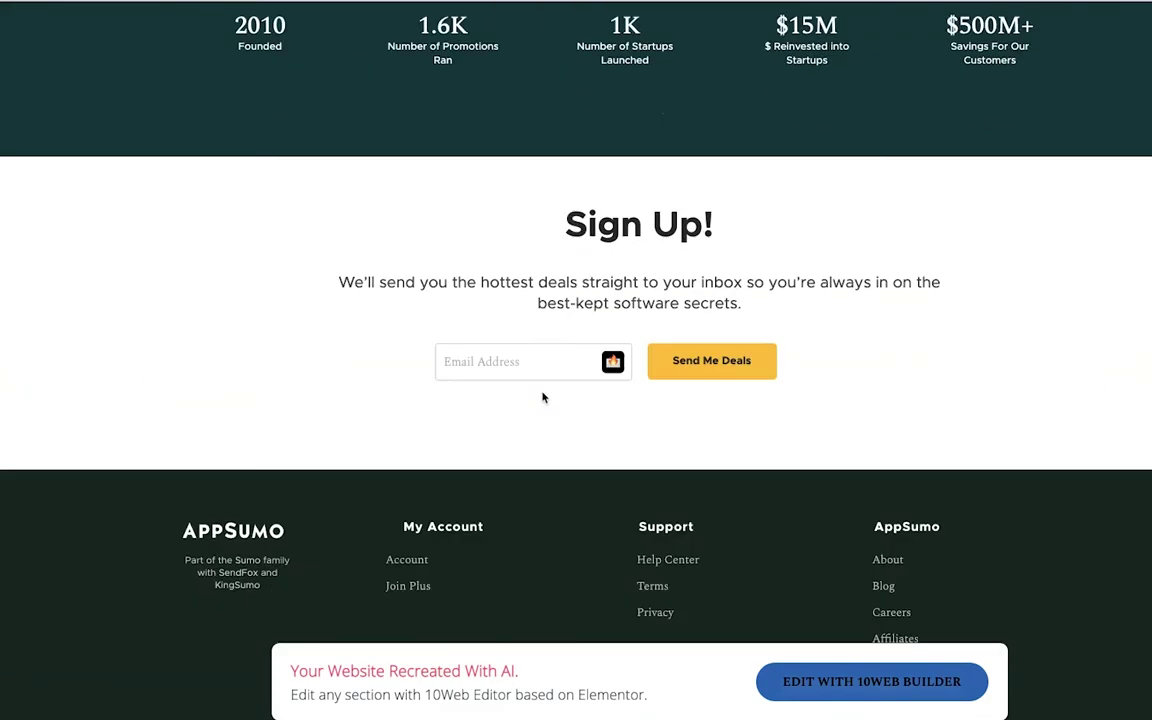
scroll(543, 398, up, 7)
scroll(543, 398, up, 5)
scroll(543, 398, up, 5)
scroll(543, 398, up, 3)
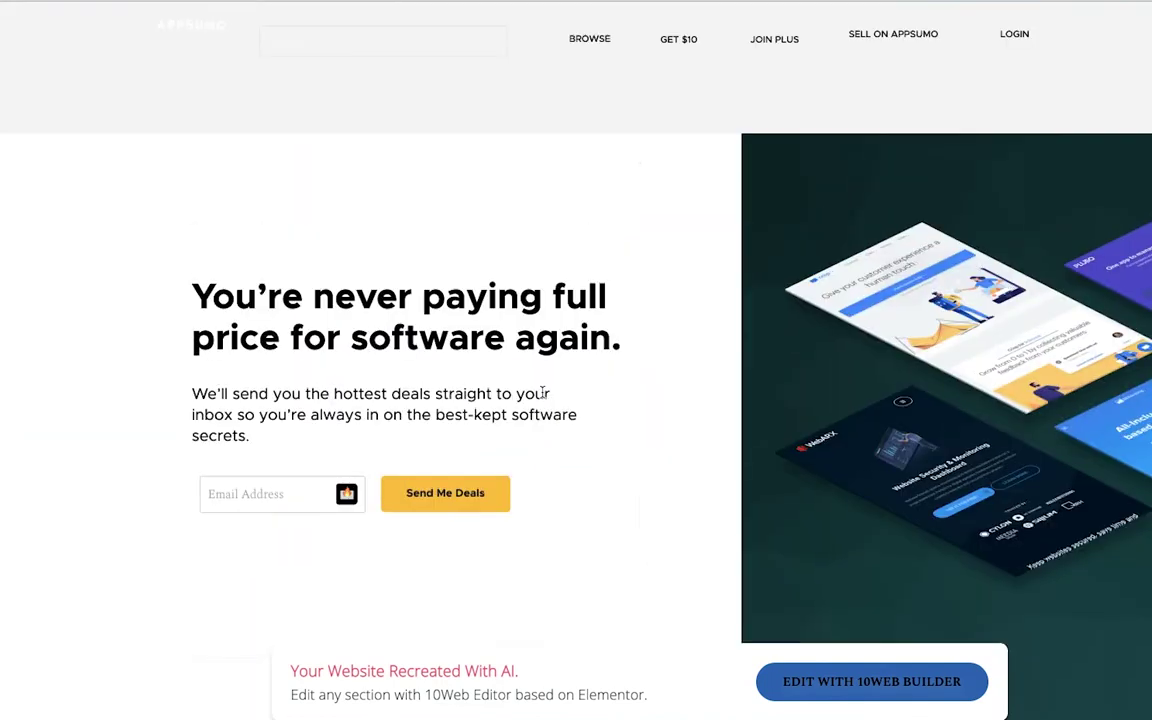
scroll(545, 398, down, 1)
scroll(545, 398, down, 1)
click(871, 681)
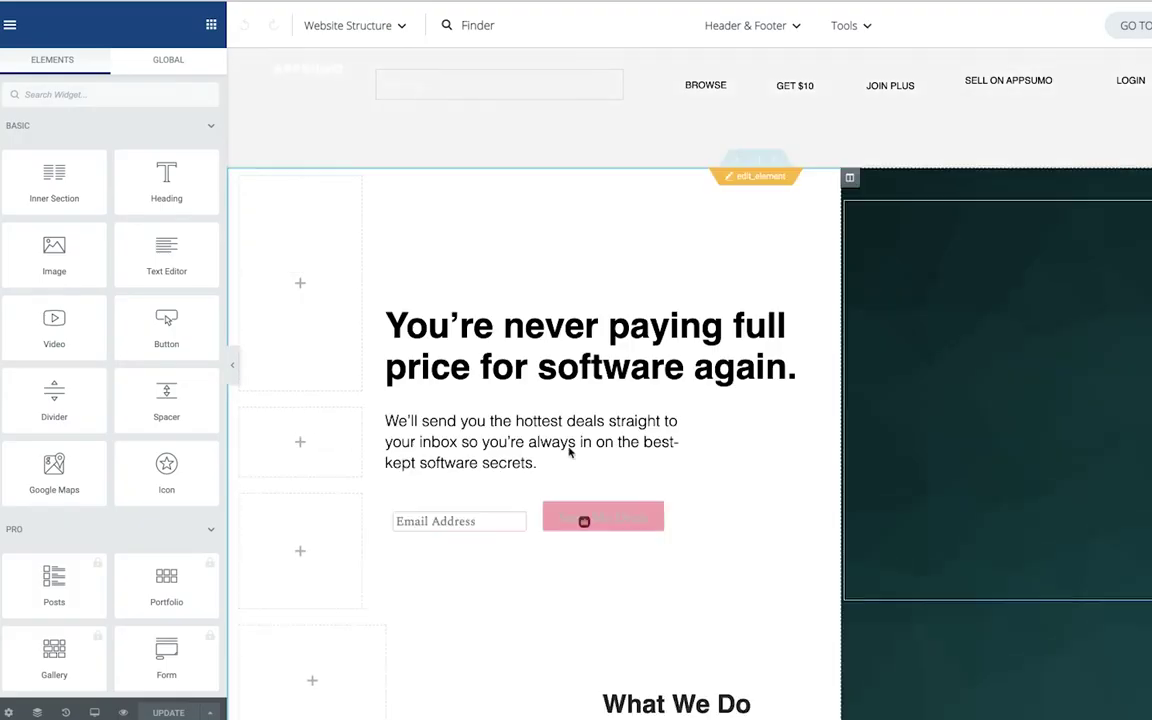
Step: Inspect the hero and GuruCan deal box, then change the Hustle with Confidence heading to AW
scroll(570, 452, down, 5)
scroll(557, 279, up, 5)
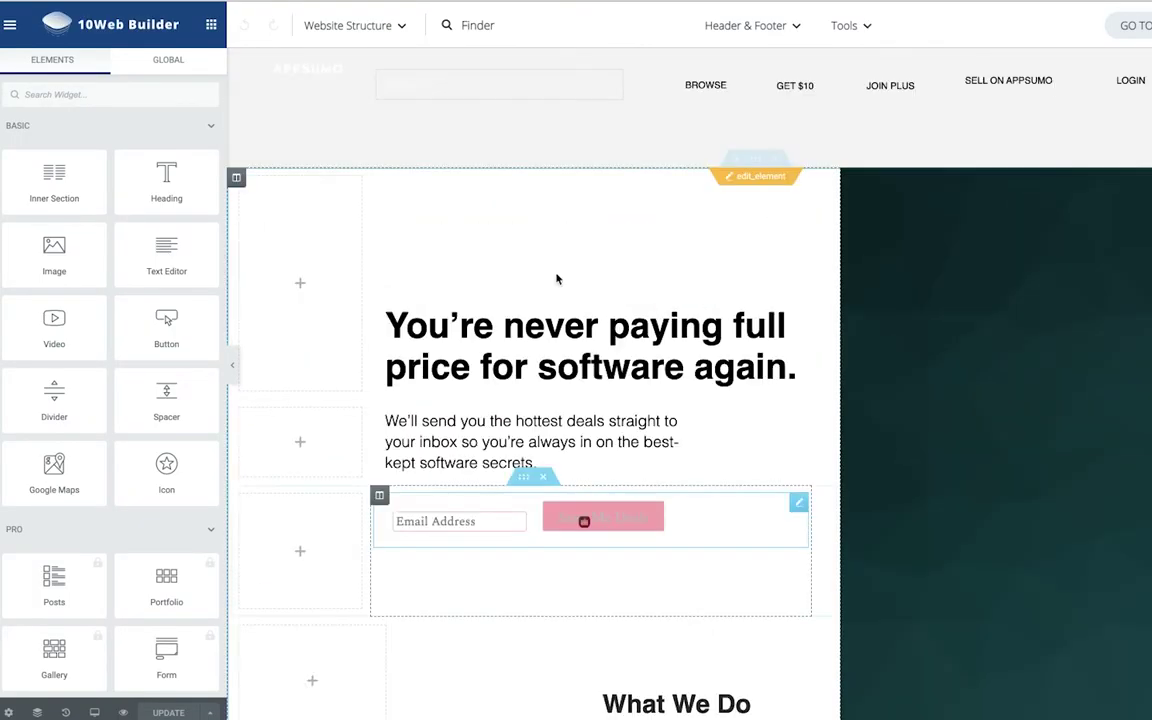
click(546, 344)
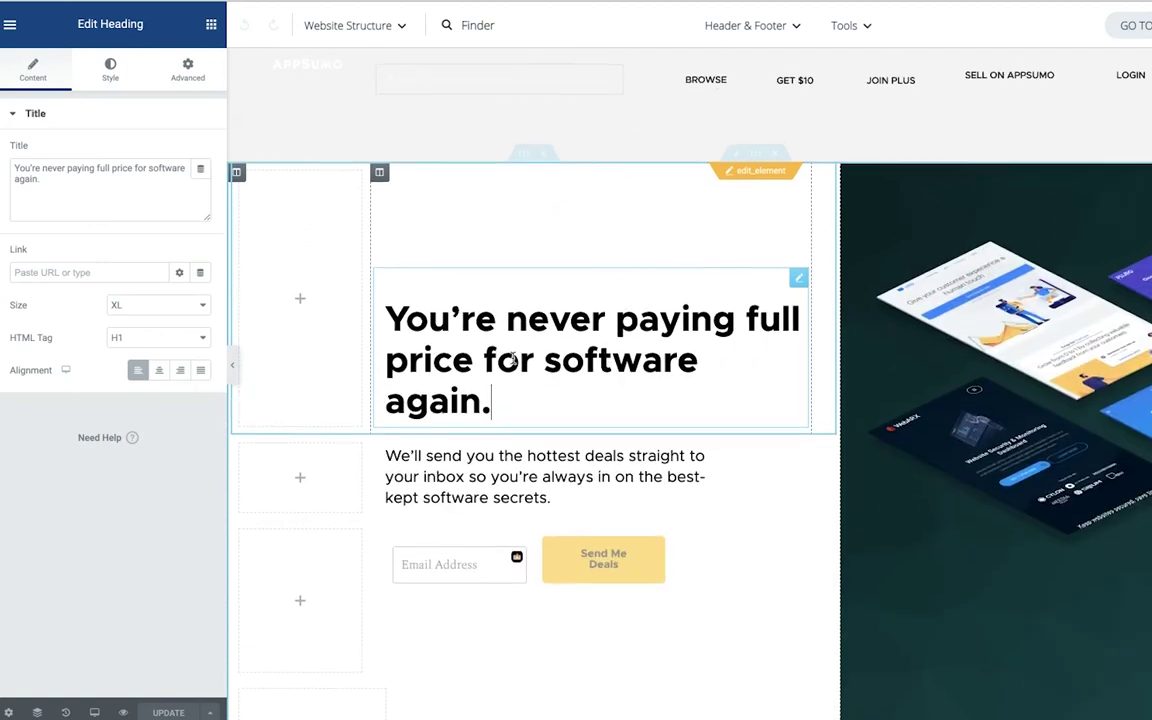
scroll(860, 392, down, 2)
scroll(860, 397, down, 3)
scroll(859, 397, down, 4)
scroll(859, 397, down, 5)
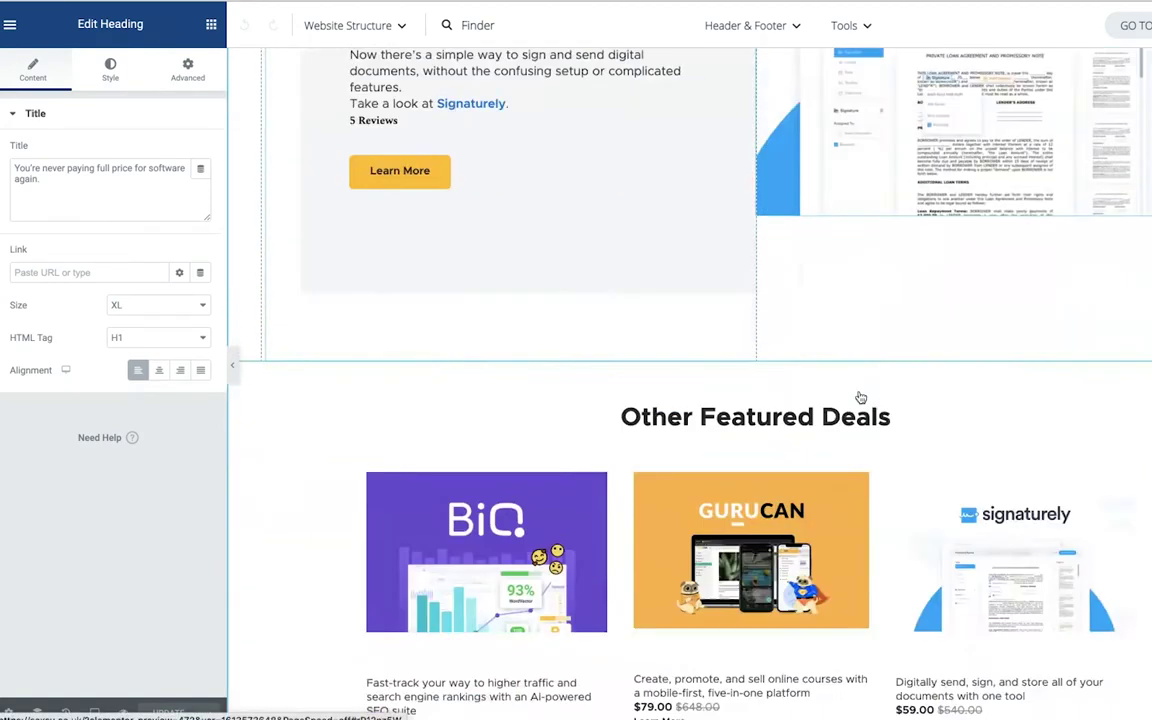
scroll(856, 327, down, 2)
click(876, 291)
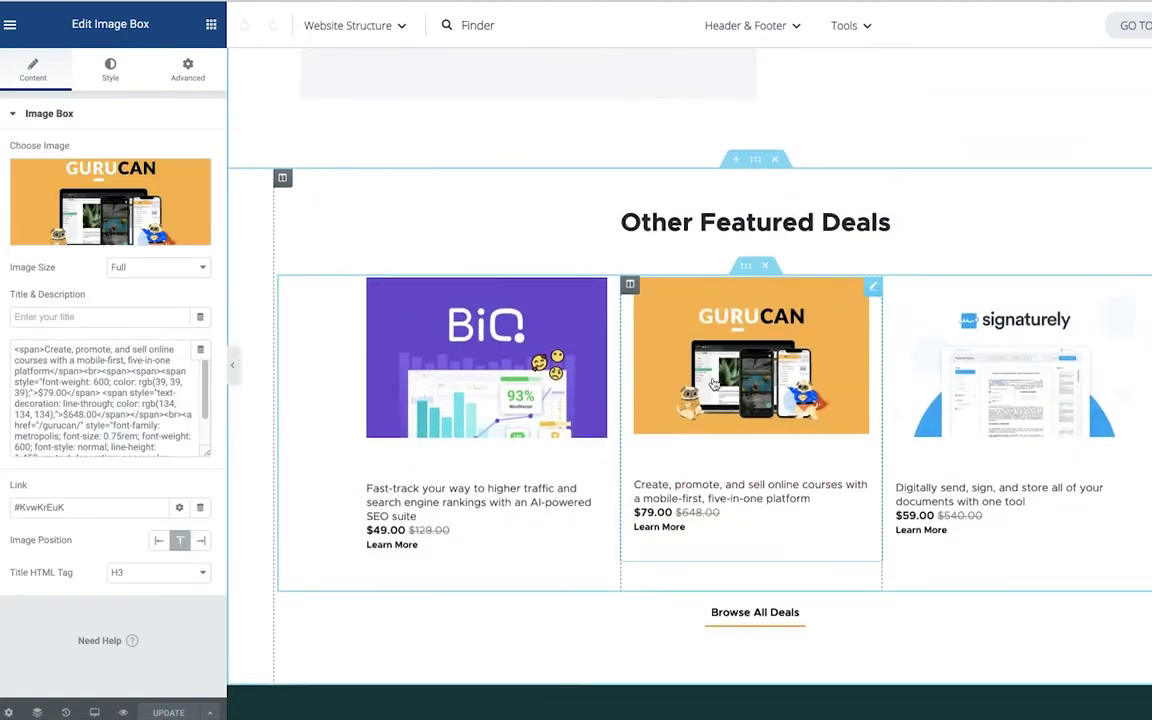
scroll(712, 380, down, 5)
click(703, 397)
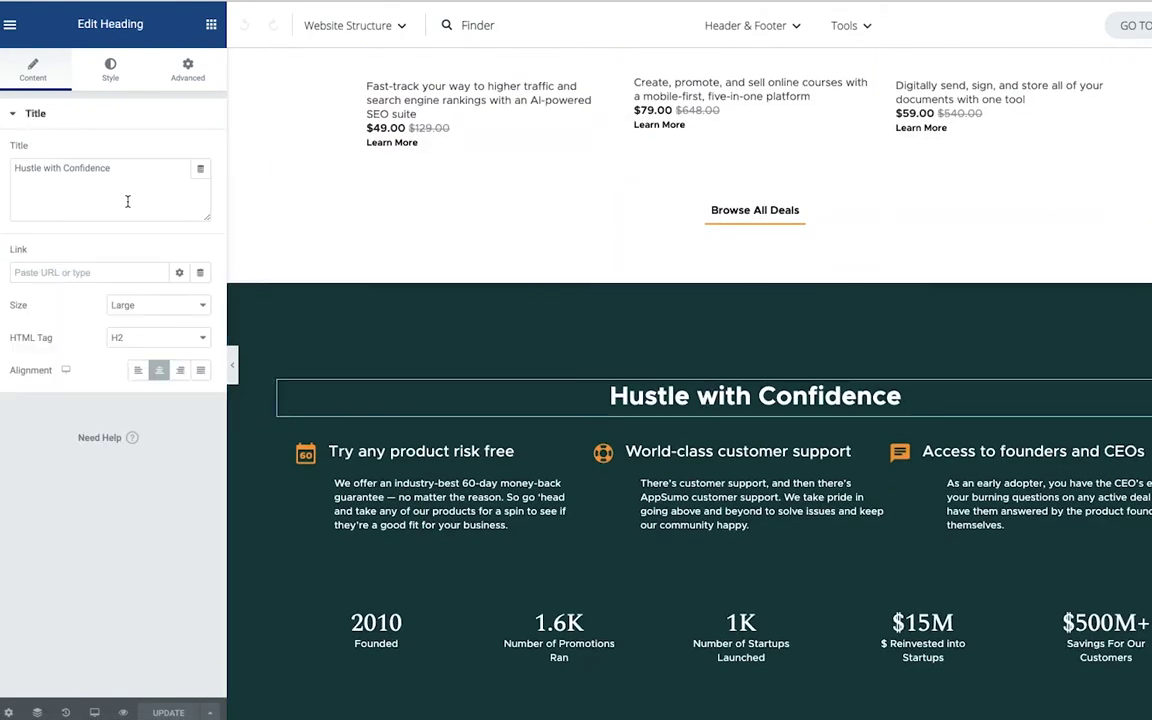
text(AW)
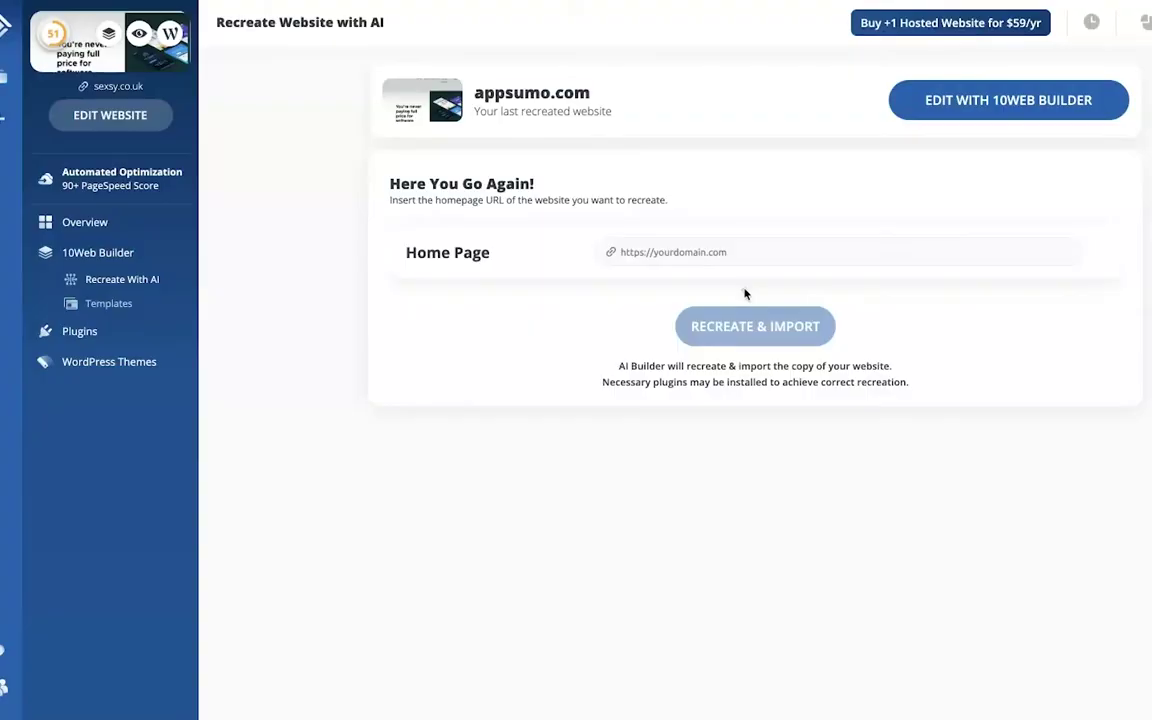
Step: Start another recreation via the Home Page URL field, then preview the welcome-back login page in the editor
click(649, 253)
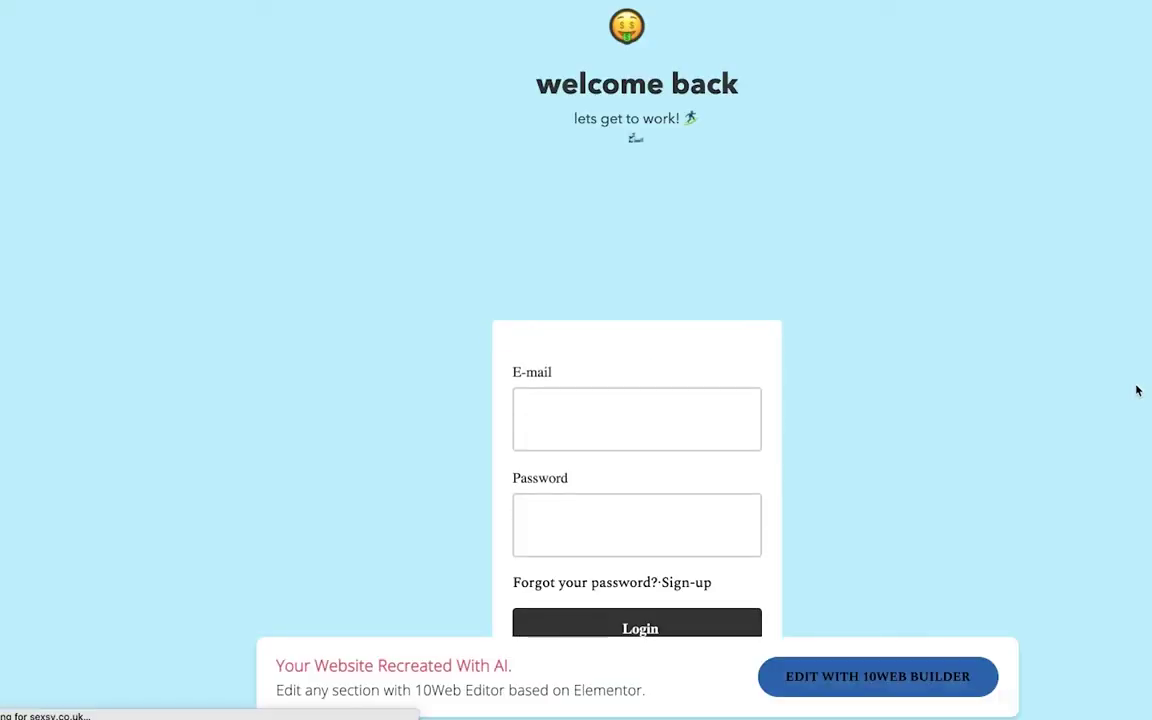
scroll(1021, 380, down, 3)
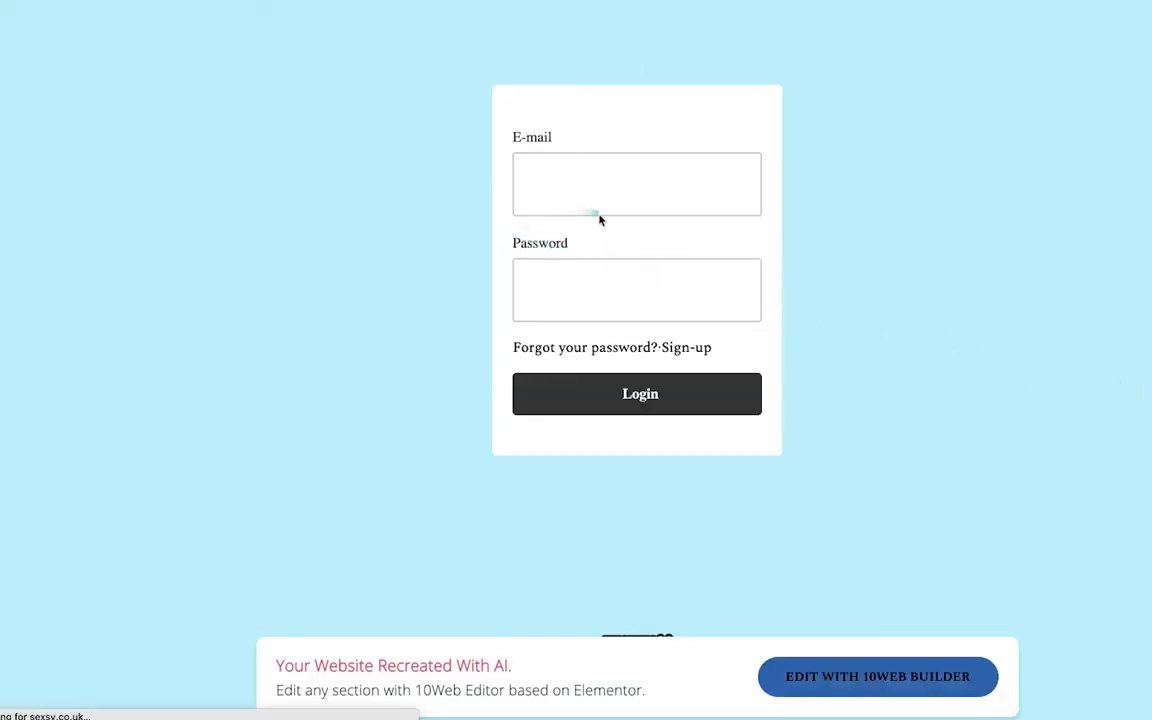
scroll(600, 219, up, 3)
scroll(680, 166, down, 3)
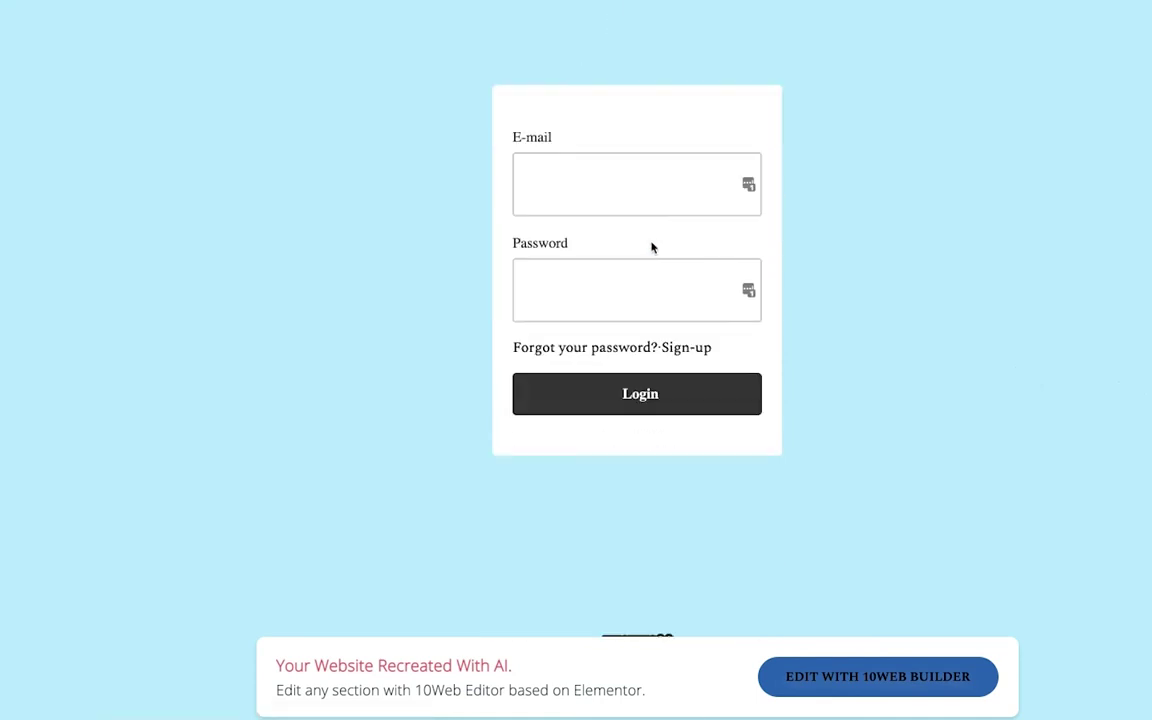
click(893, 665)
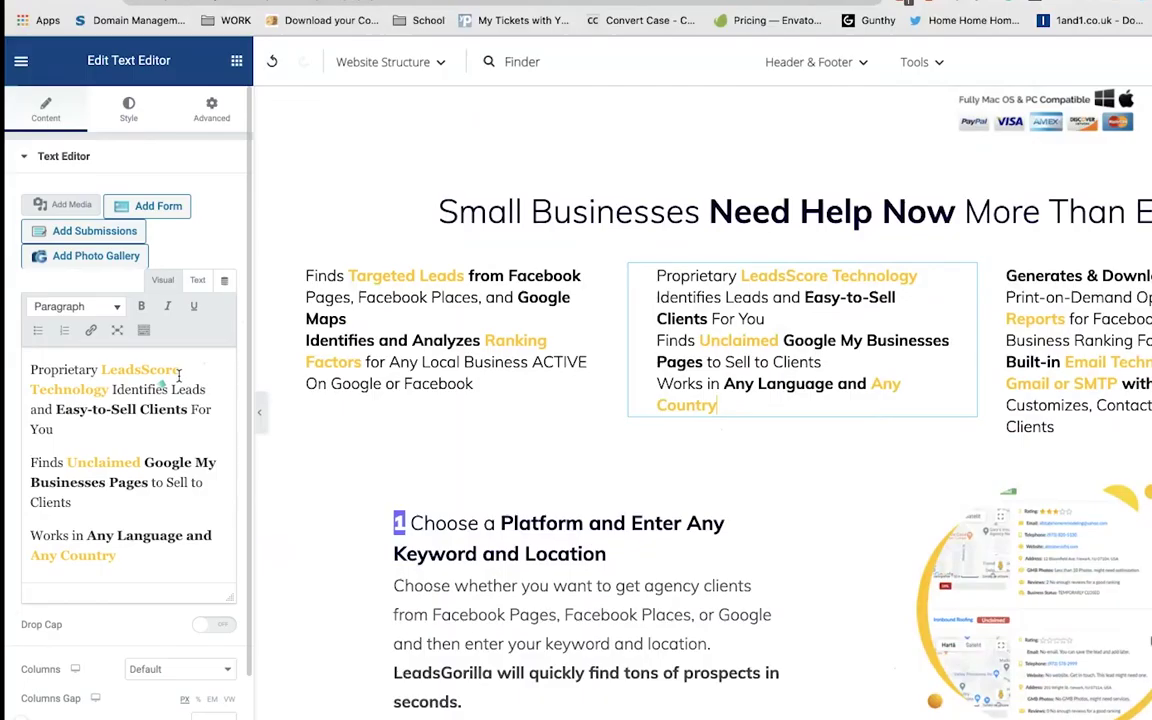
Step: Change the second feature column's LeadsScore wording to 'Proprietary Temoplates Technology'
double_click(137, 370)
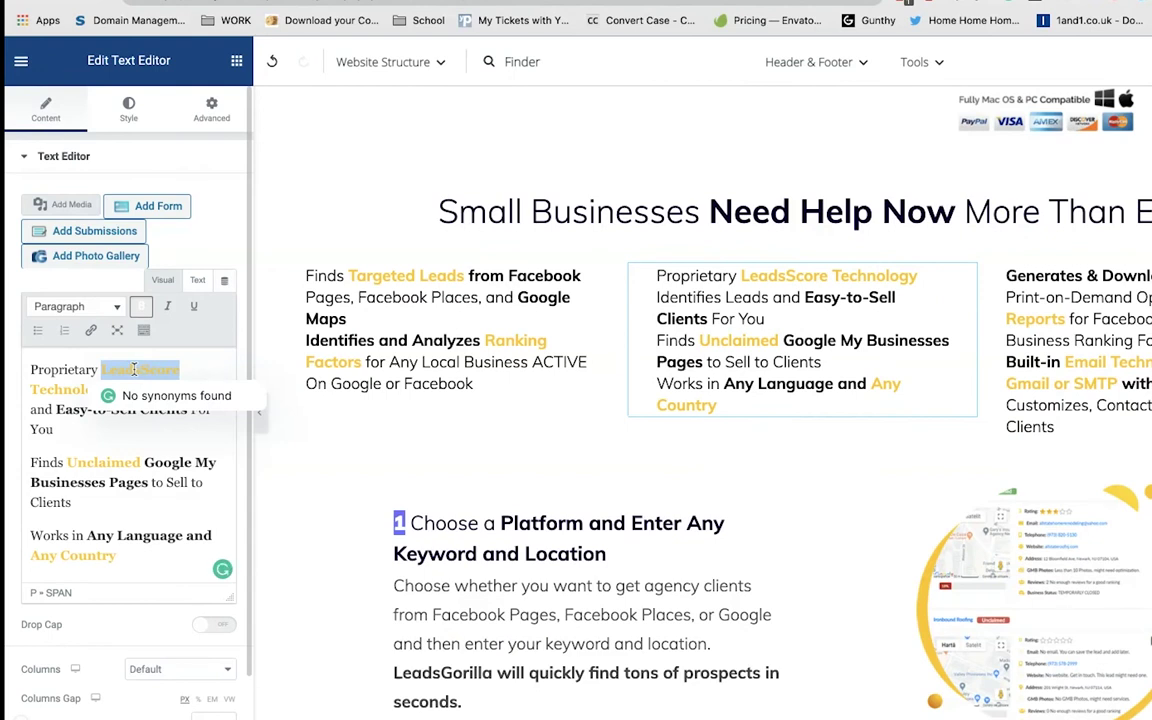
text(Temoplate)
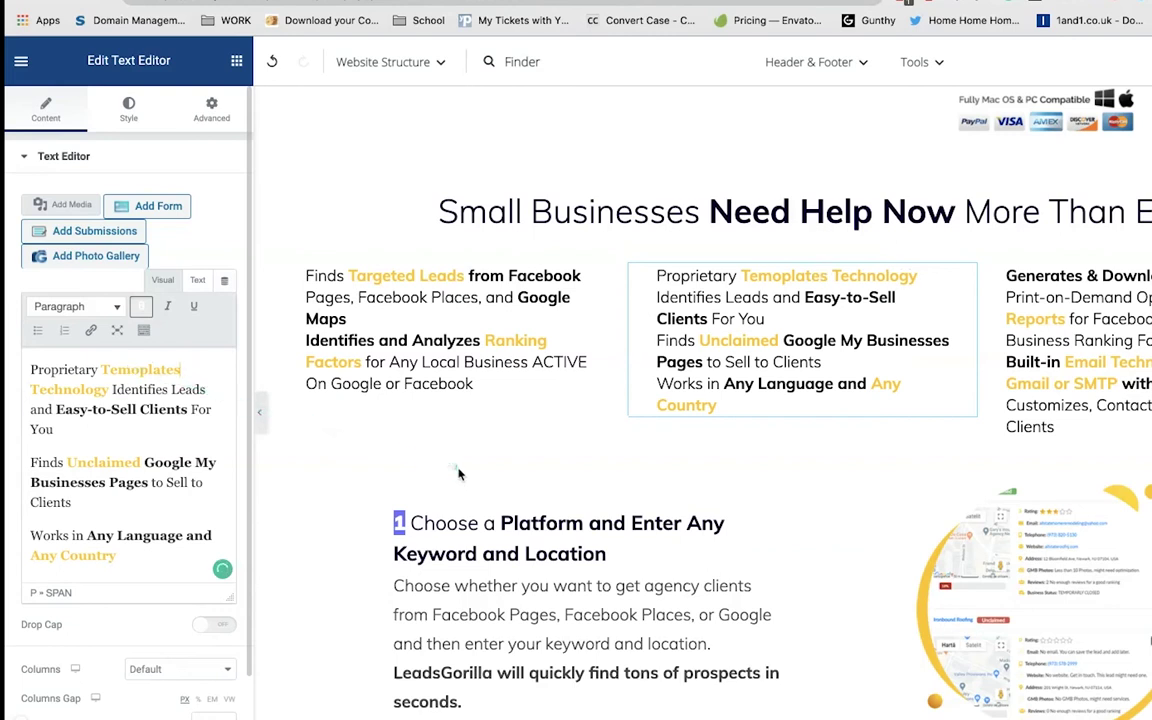
scroll(458, 474, down, 2)
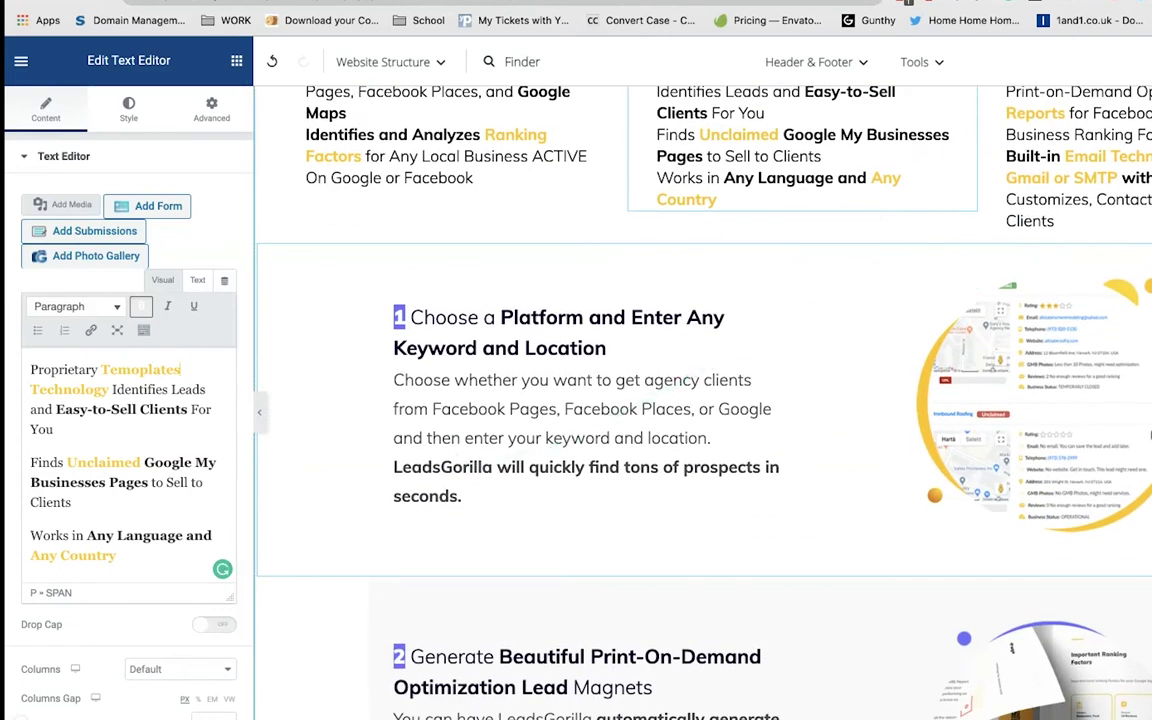
Step: Select the Choose a Platform, step 2 lead magnet and Facebook & Google feature blocks
click(291, 419)
scroll(517, 479, down, 3)
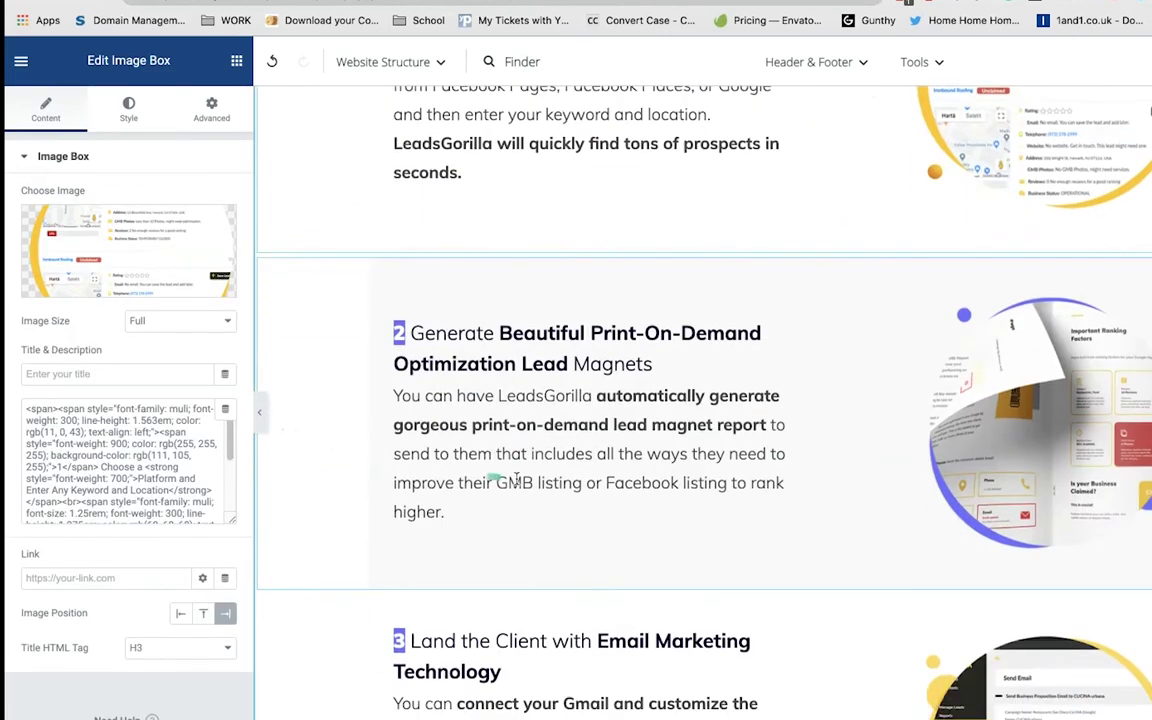
click(569, 395)
scroll(600, 380, down, 3)
scroll(640, 320, down, 4)
scroll(683, 250, down, 2)
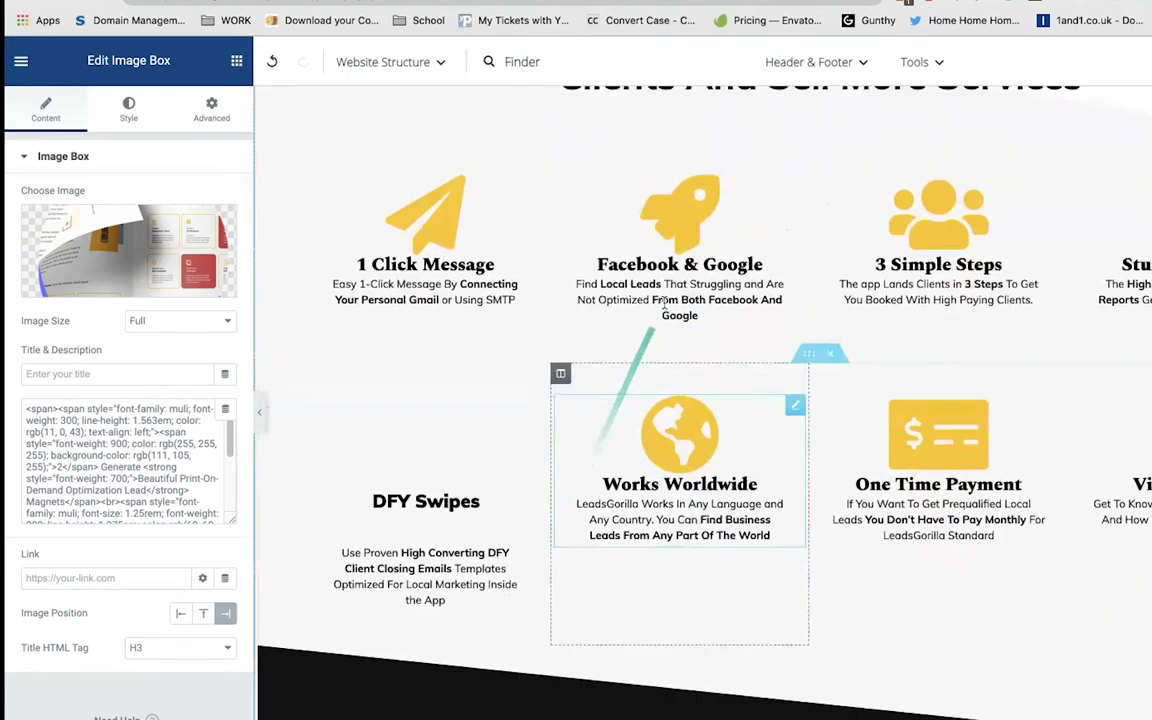
click(683, 252)
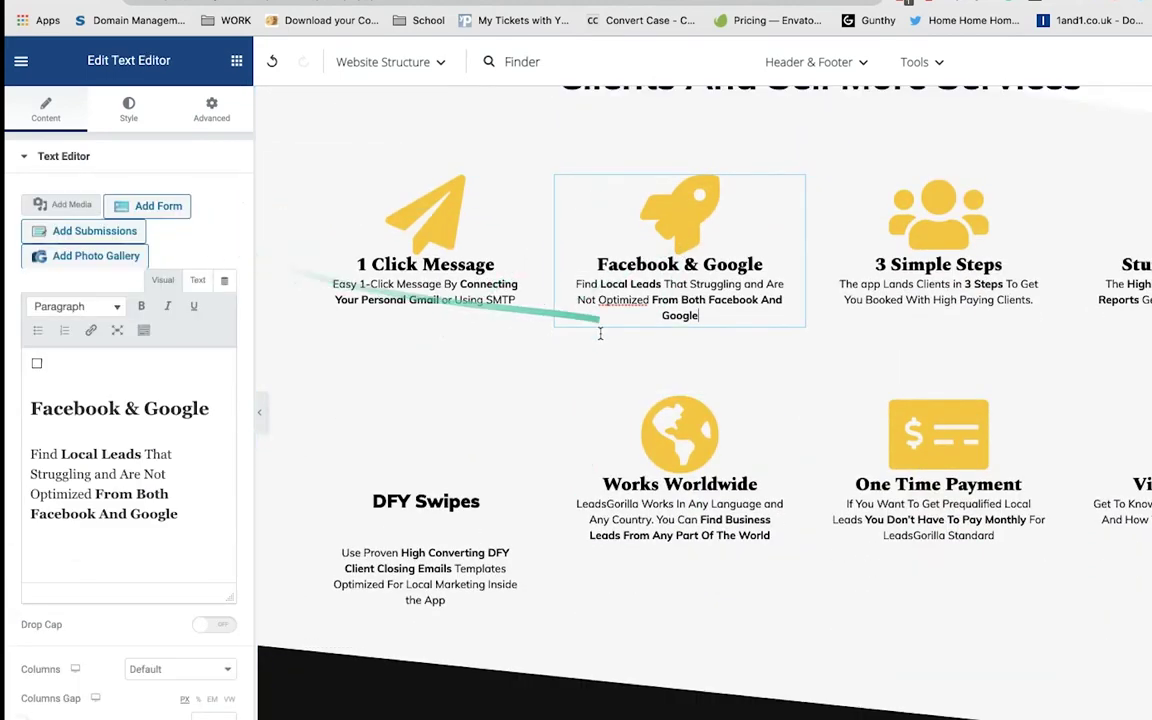
scroll(600, 334, down, 2)
scroll(583, 411, down, 3)
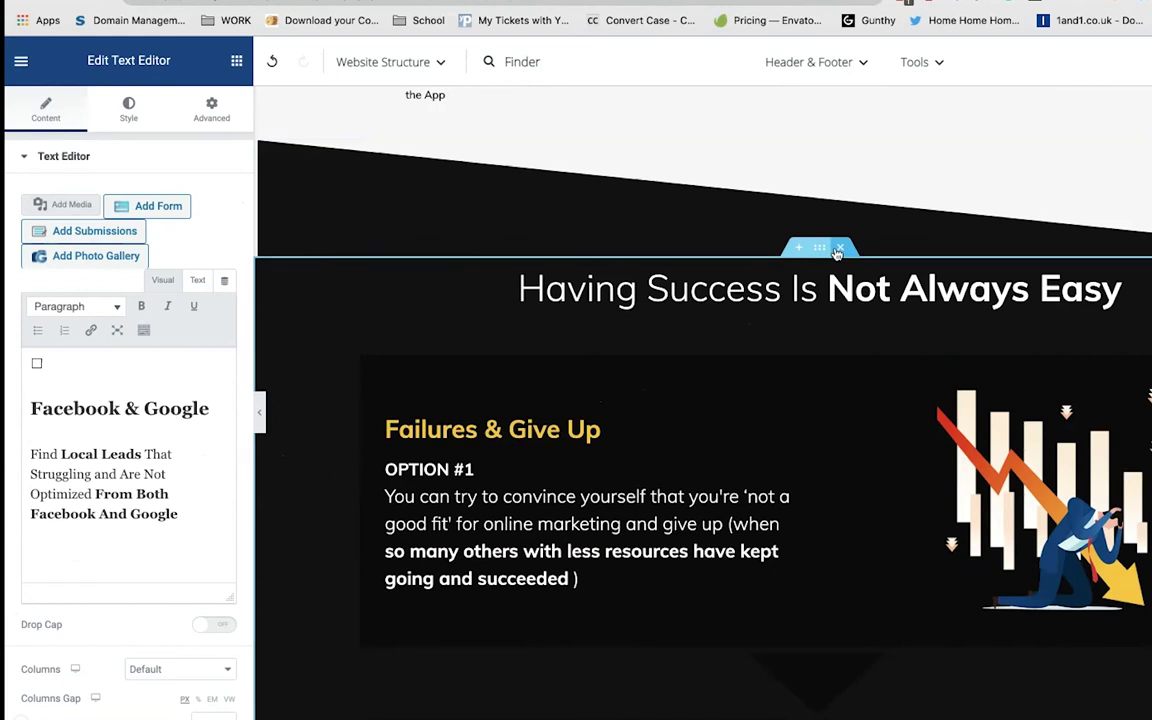
scroll(828, 270, down, 3)
scroll(818, 290, down, 4)
scroll(818, 290, down, 3)
scroll(822, 350, down, 3)
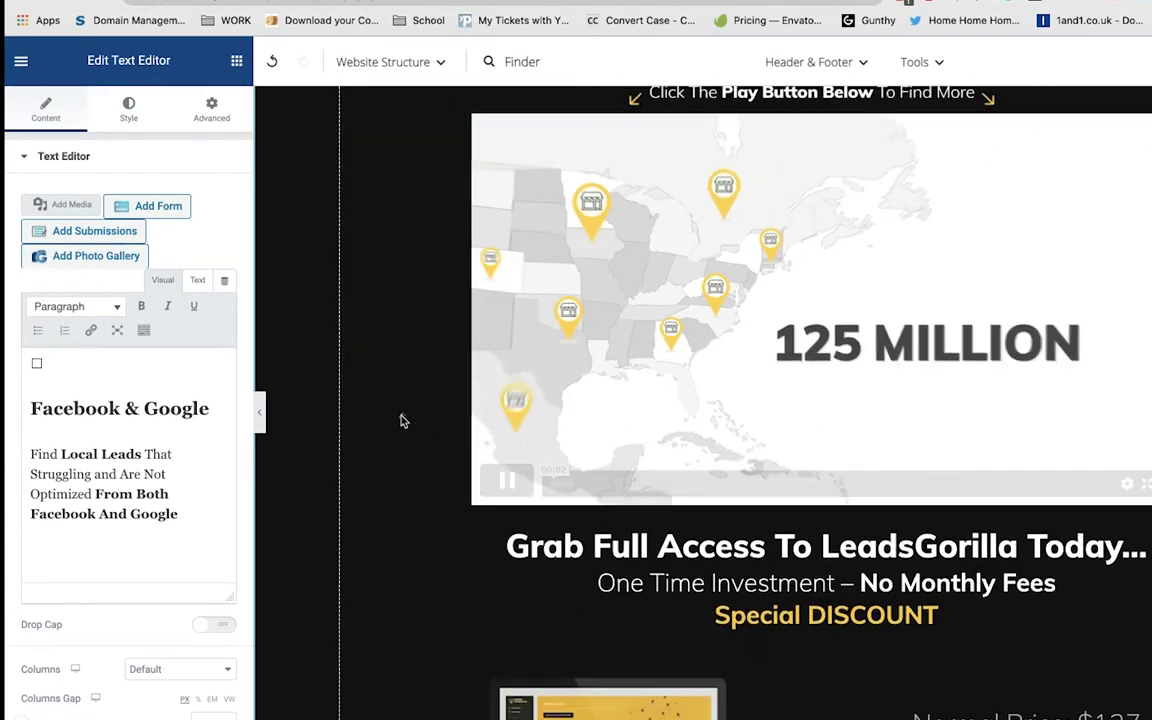
scroll(398, 419, up, 1)
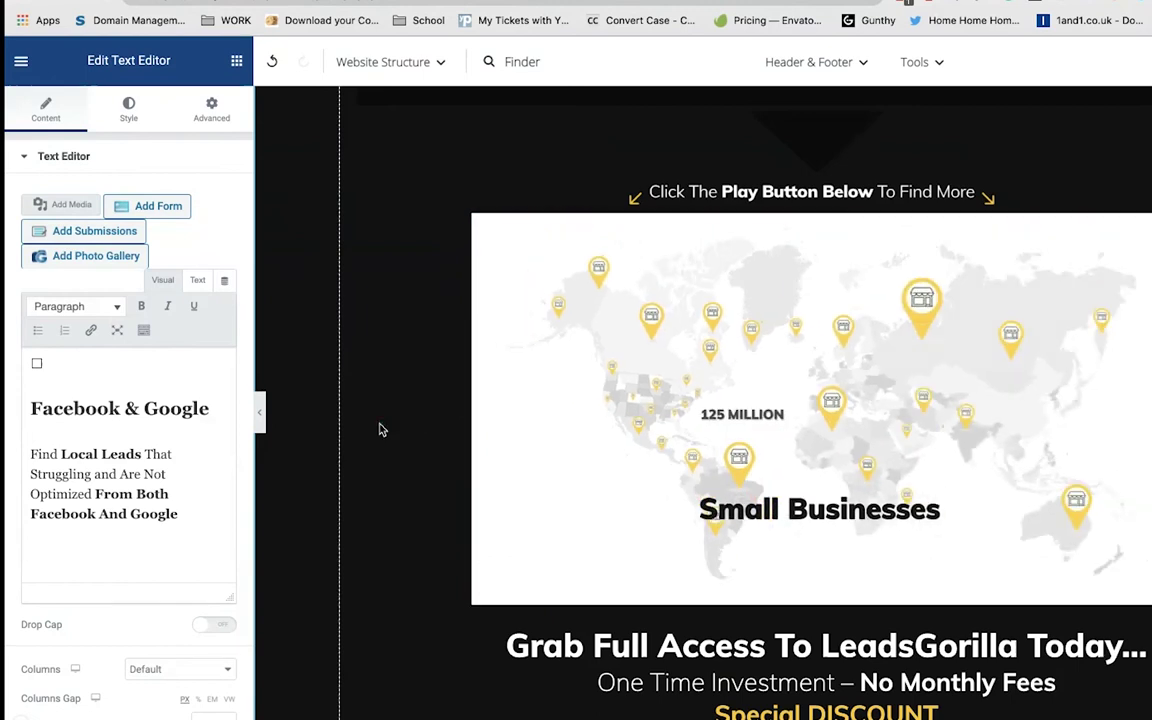
Step: Pause the map video preview and select the video to view its settings
click(505, 580)
scroll(505, 580, down, 1)
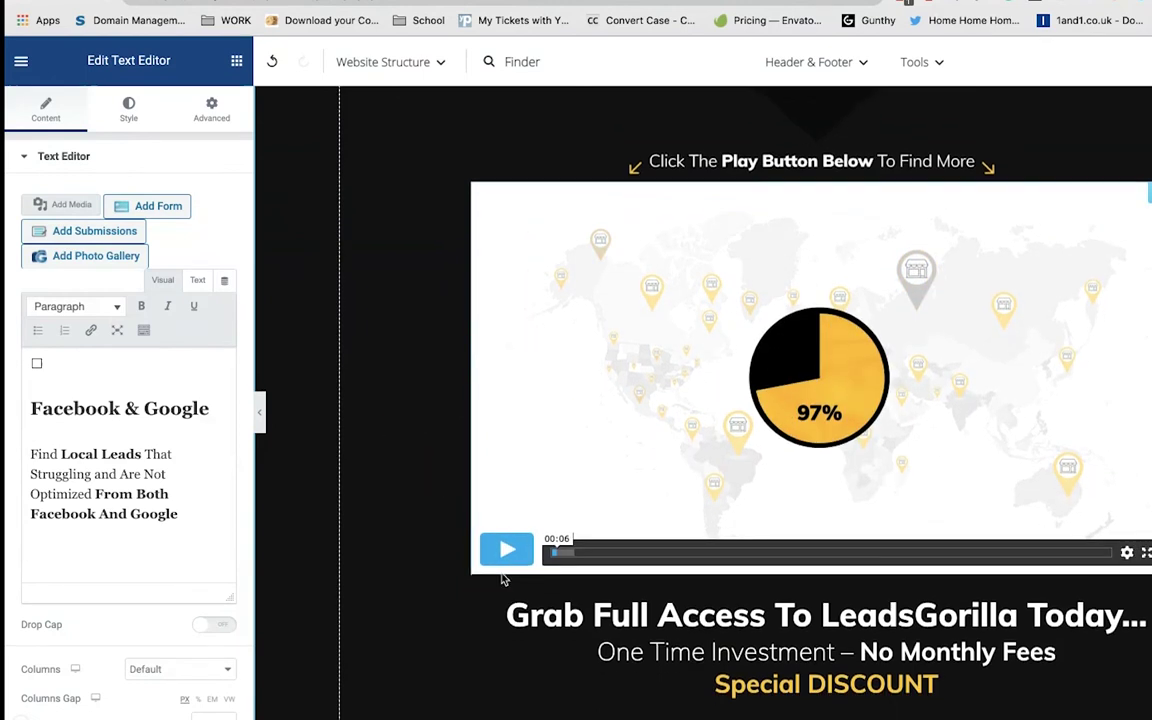
click(1148, 135)
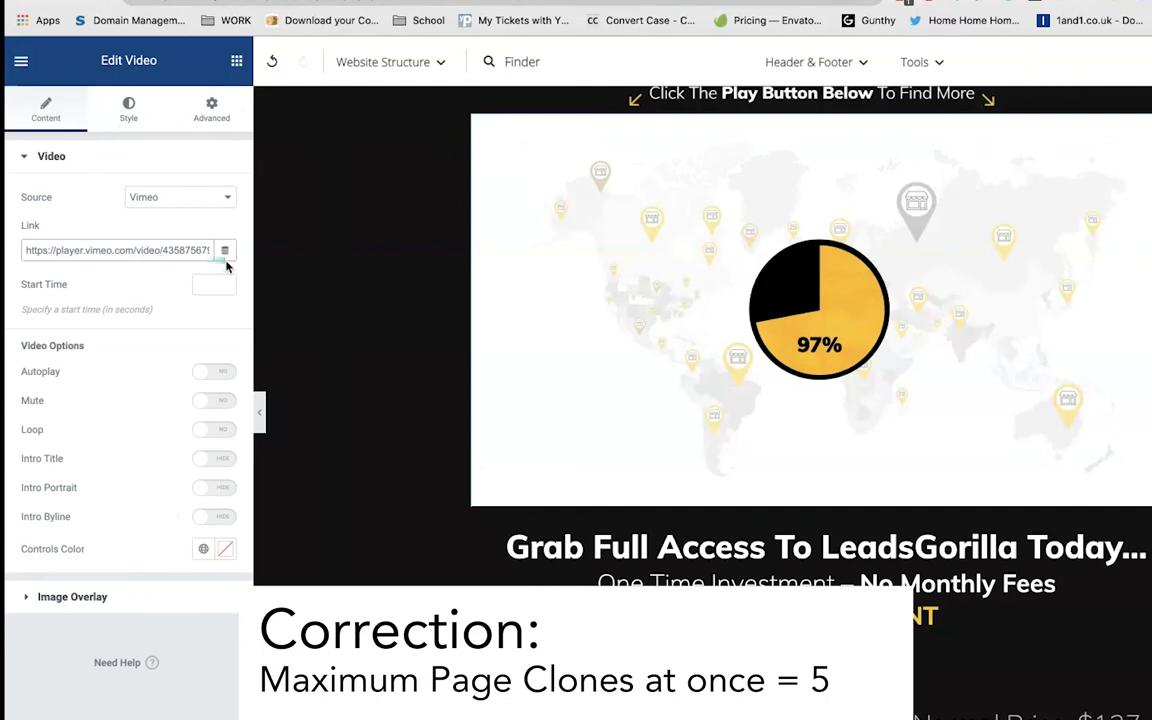
scroll(561, 401, down, 4)
scroll(561, 329, down, 3)
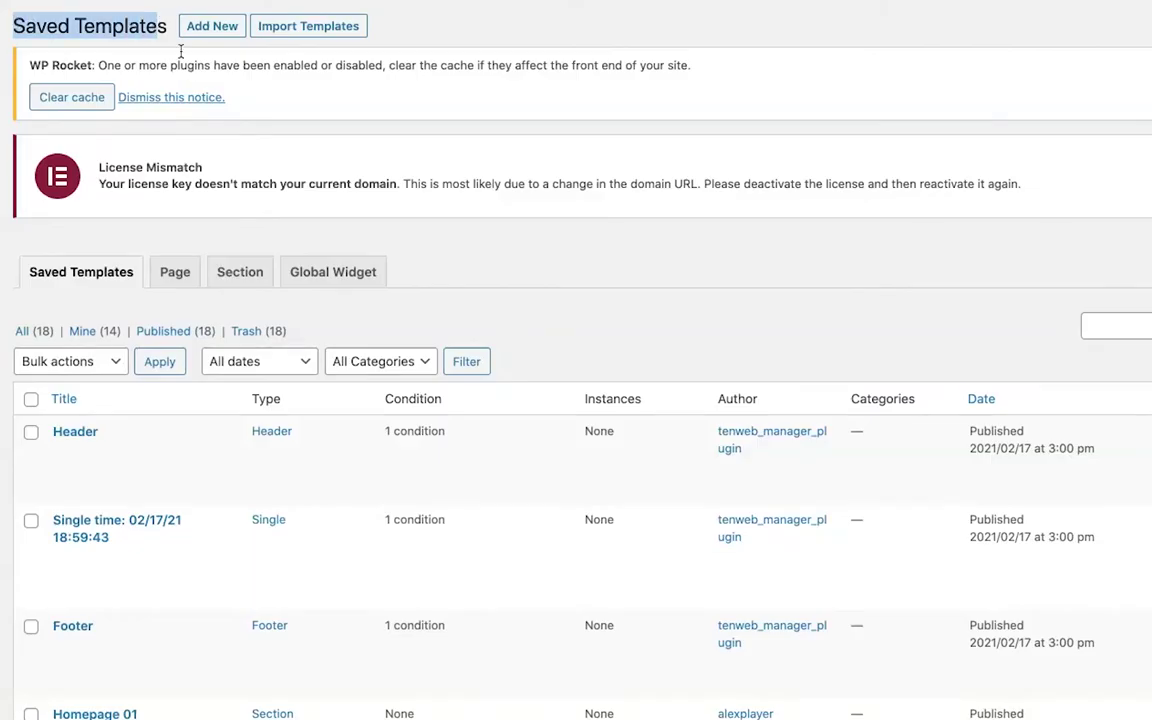
scroll(393, 327, down, 3)
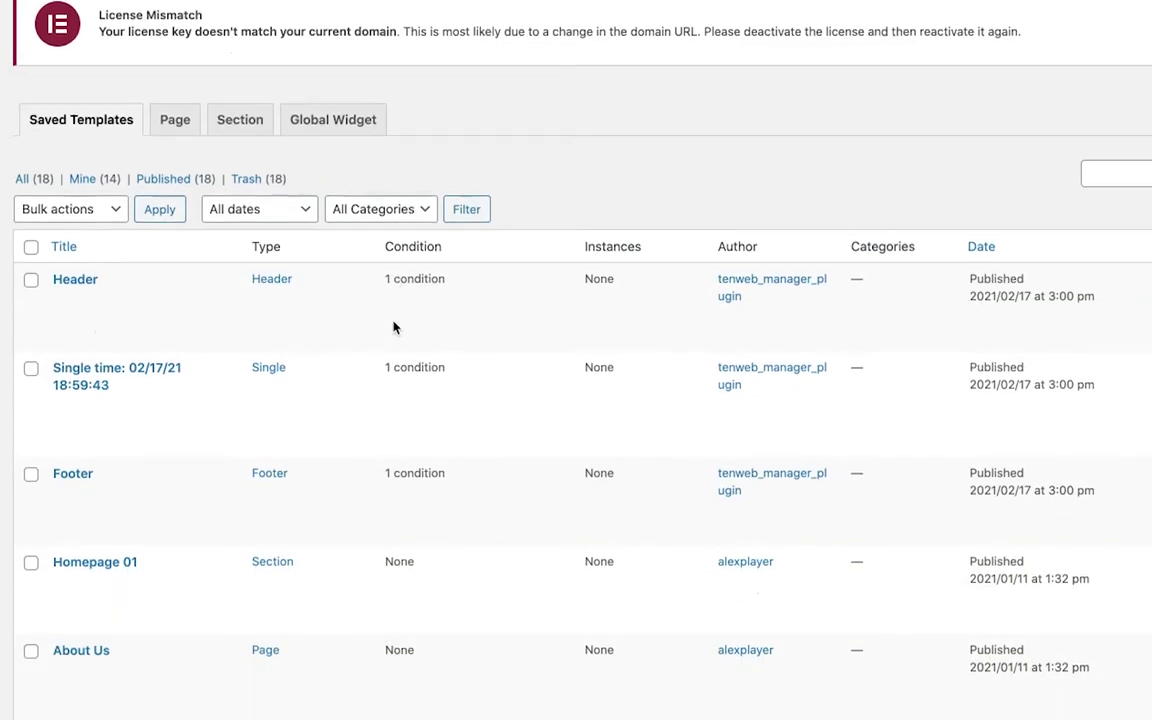
scroll(393, 327, down, 3)
scroll(395, 328, down, 3)
scroll(395, 328, down, 2)
scroll(395, 328, up, 5)
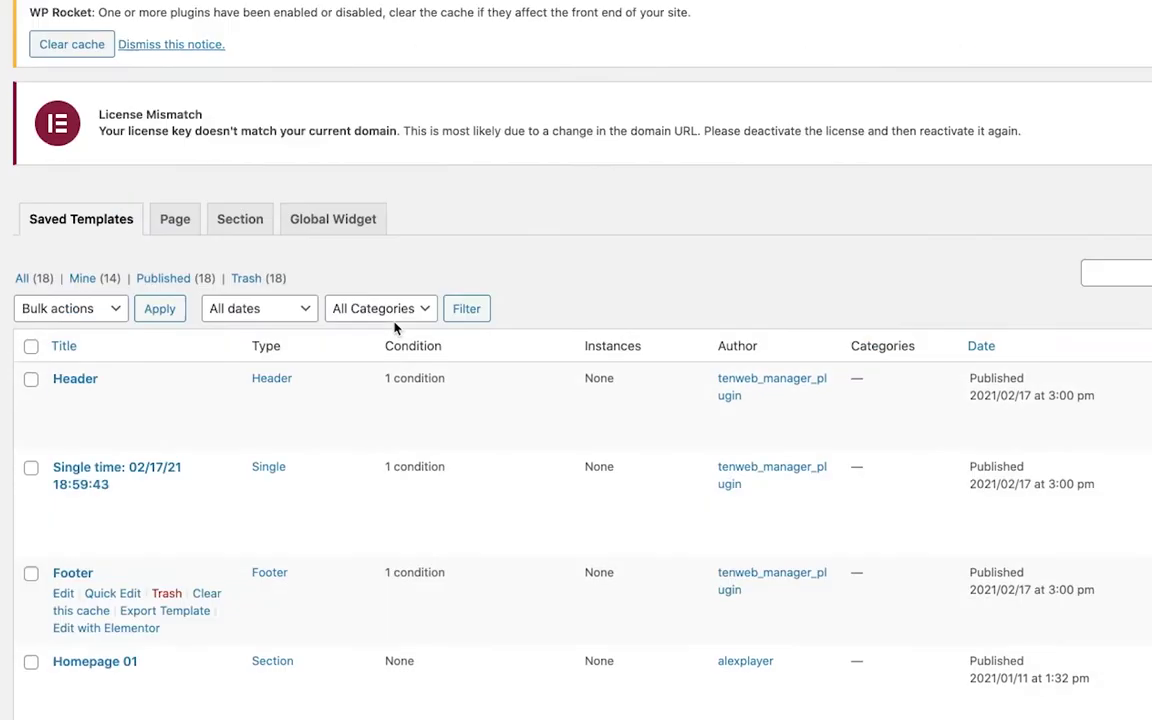
scroll(545, 390, down, 1)
scroll(545, 390, down, 3)
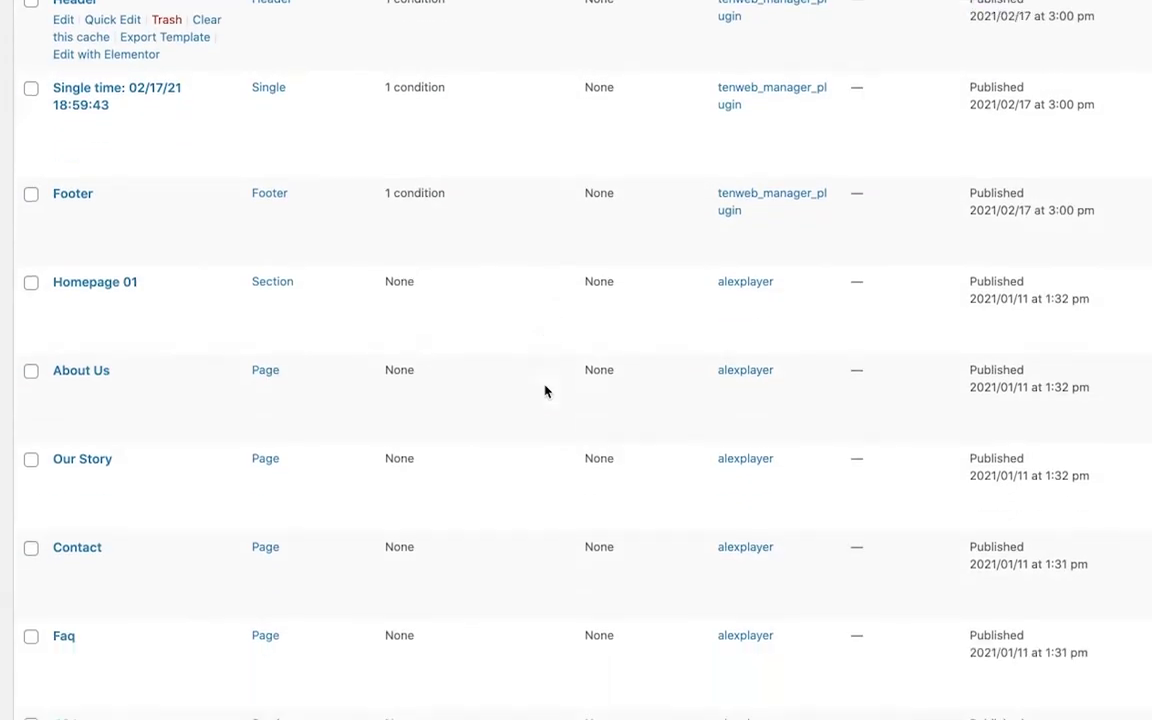
scroll(545, 390, up, 3)
scroll(548, 375, up, 1)
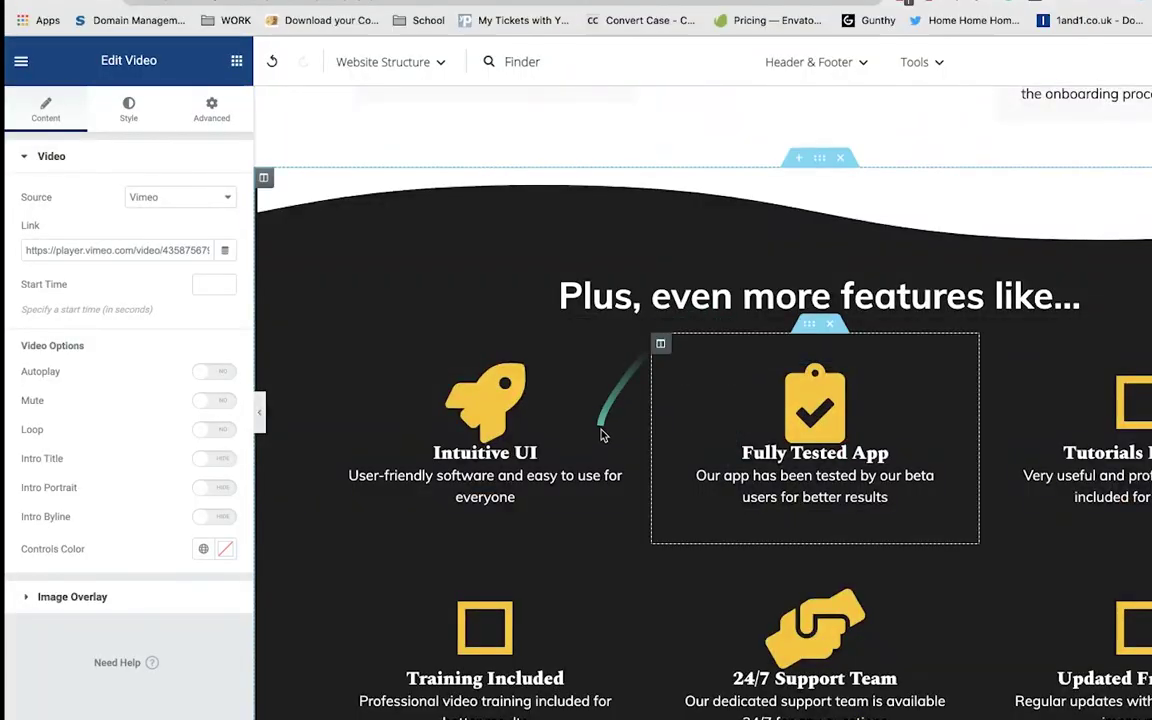
scroll(610, 440, down, 5)
Step: Scroll down and back up through the editor's pricing section
scroll(620, 460, down, 3)
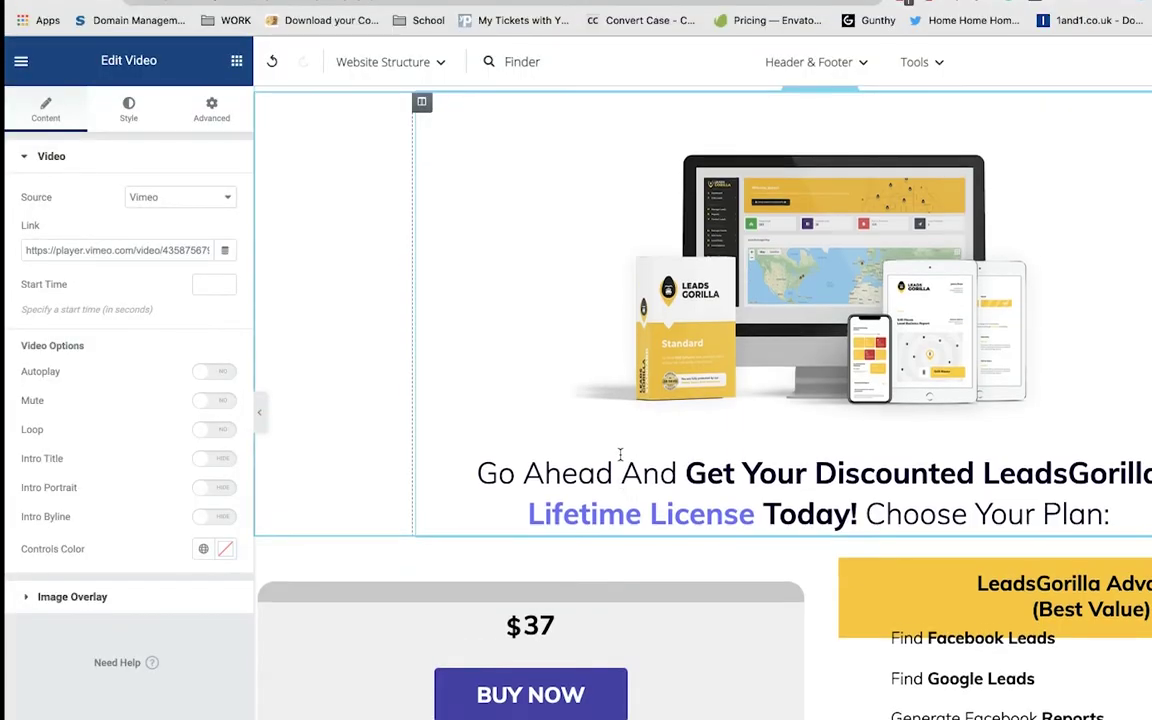
scroll(620, 460, down, 5)
scroll(620, 460, down, 4)
scroll(620, 460, up, 5)
scroll(620, 458, up, 3)
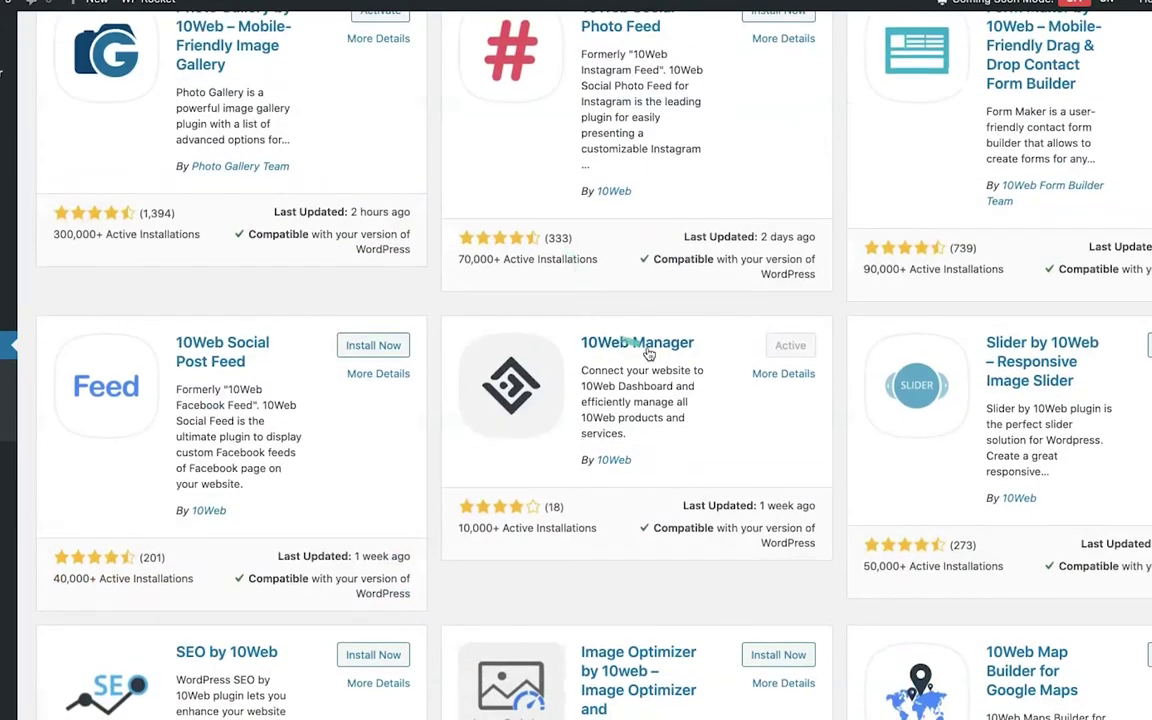
Step: Open the 10Web Manager item and scroll the roadmap's completed projects from 2020 Q4 to Q1
click(646, 347)
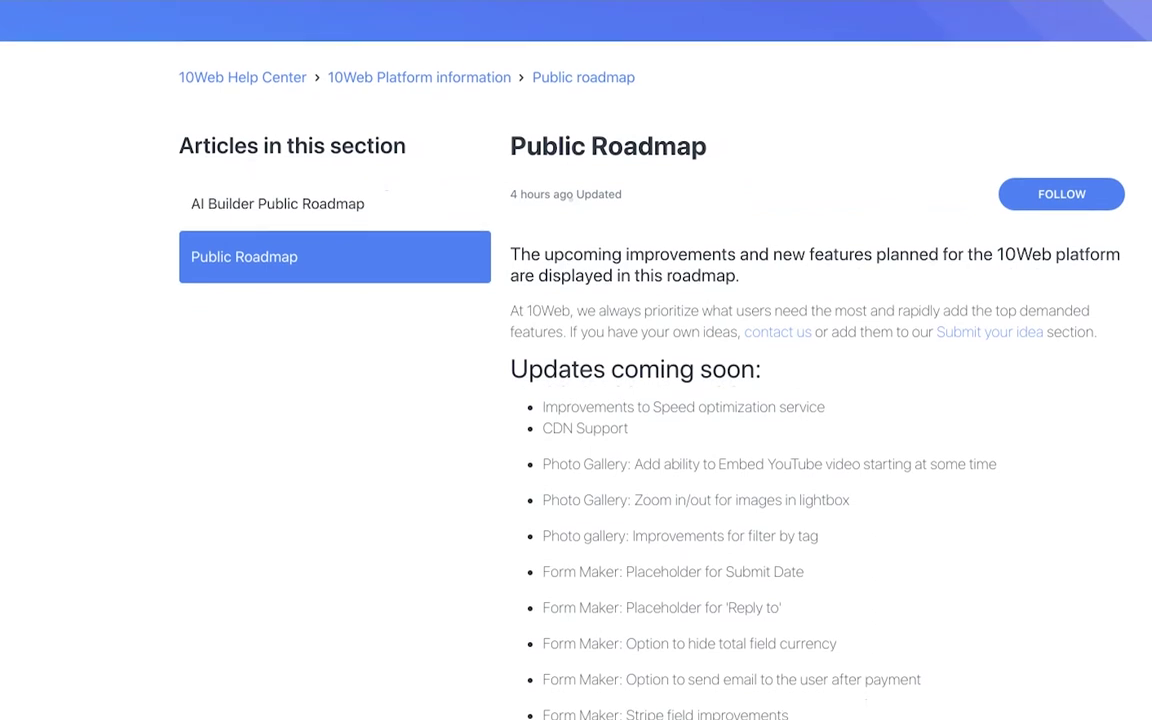
scroll(576, 360, down, 2)
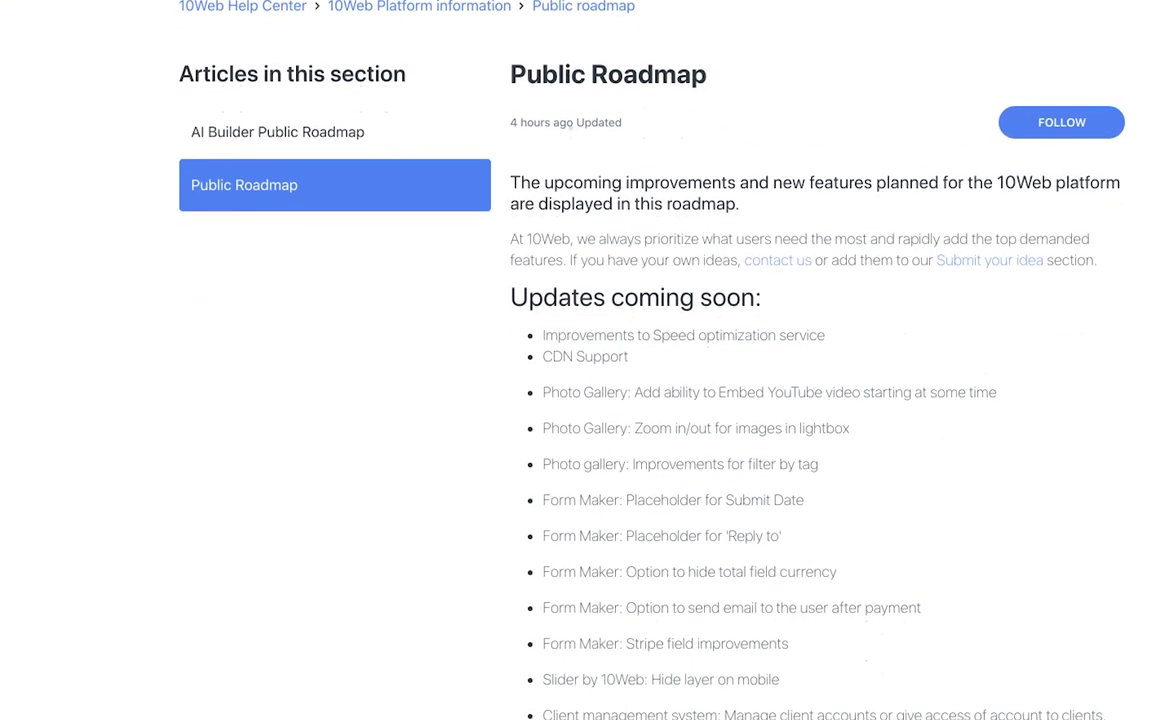
scroll(576, 360, down, 2)
scroll(576, 360, down, 3)
scroll(576, 360, down, 1)
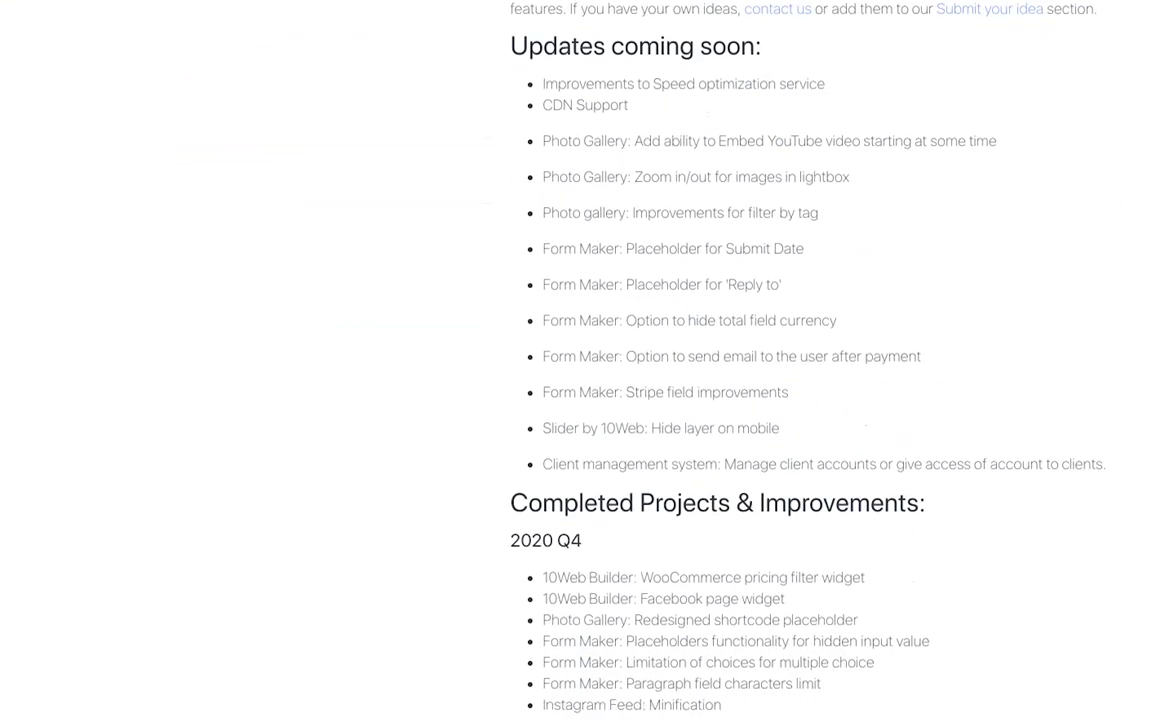
scroll(576, 360, down, 1)
scroll(576, 360, down, 1)
scroll(576, 360, down, 1)
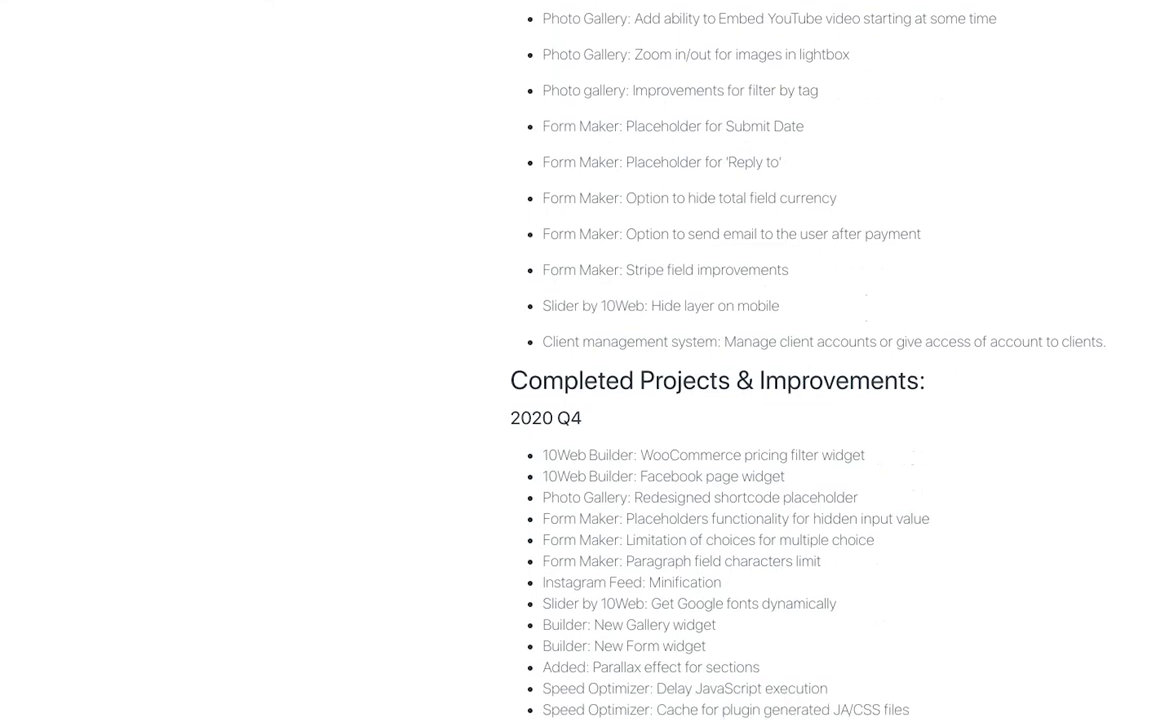
scroll(576, 360, down, 1)
scroll(576, 360, down, 1)
scroll(576, 360, down, 1)
scroll(576, 360, down, 1)
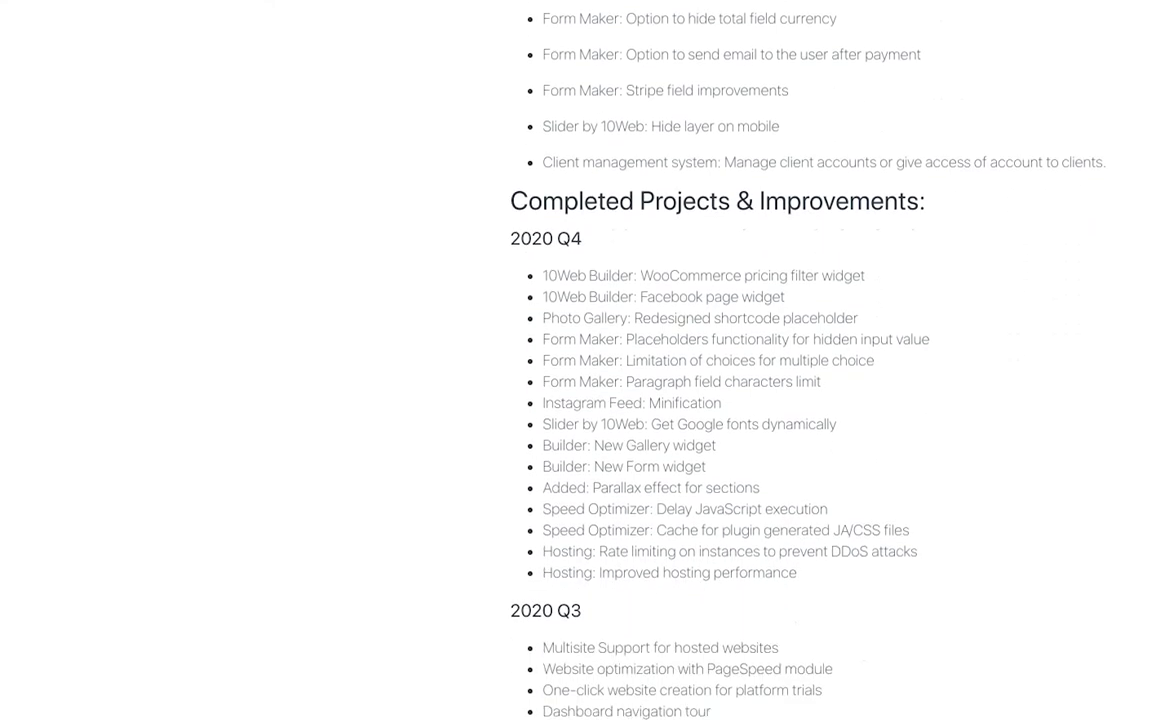
scroll(576, 360, down, 1)
scroll(726, 360, down, 1)
scroll(726, 360, down, 1)
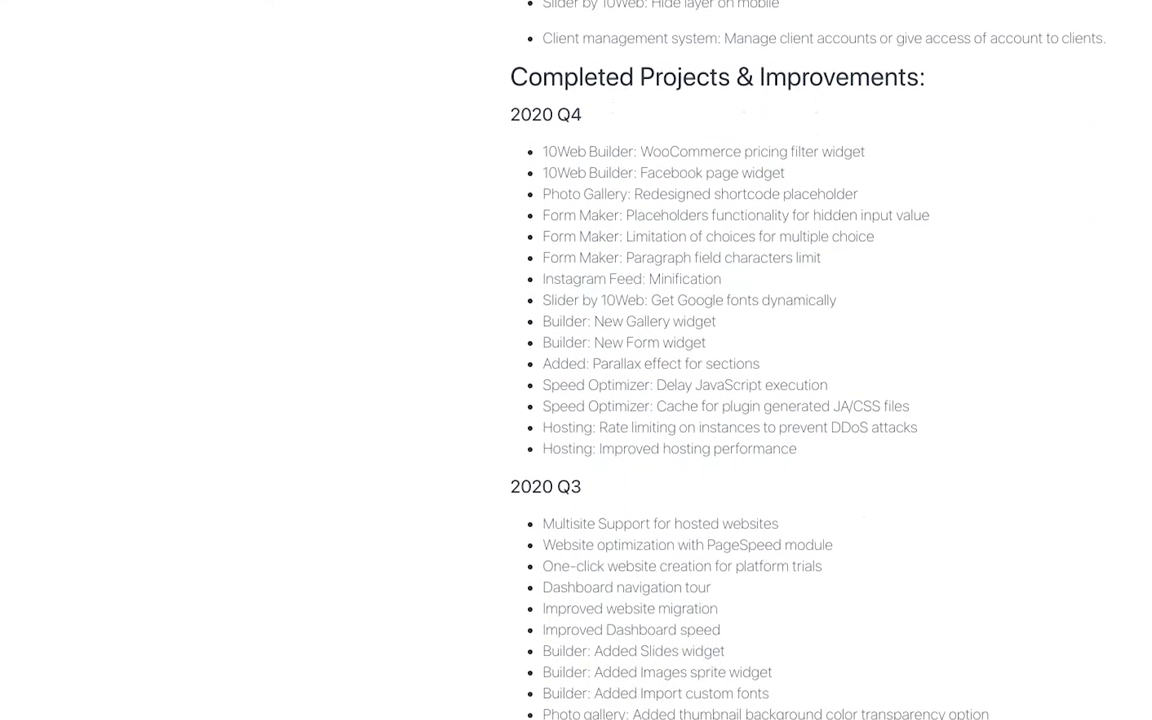
scroll(726, 360, down, 1)
scroll(726, 360, down, 1)
scroll(726, 360, down, 1)
scroll(726, 360, down, 1)
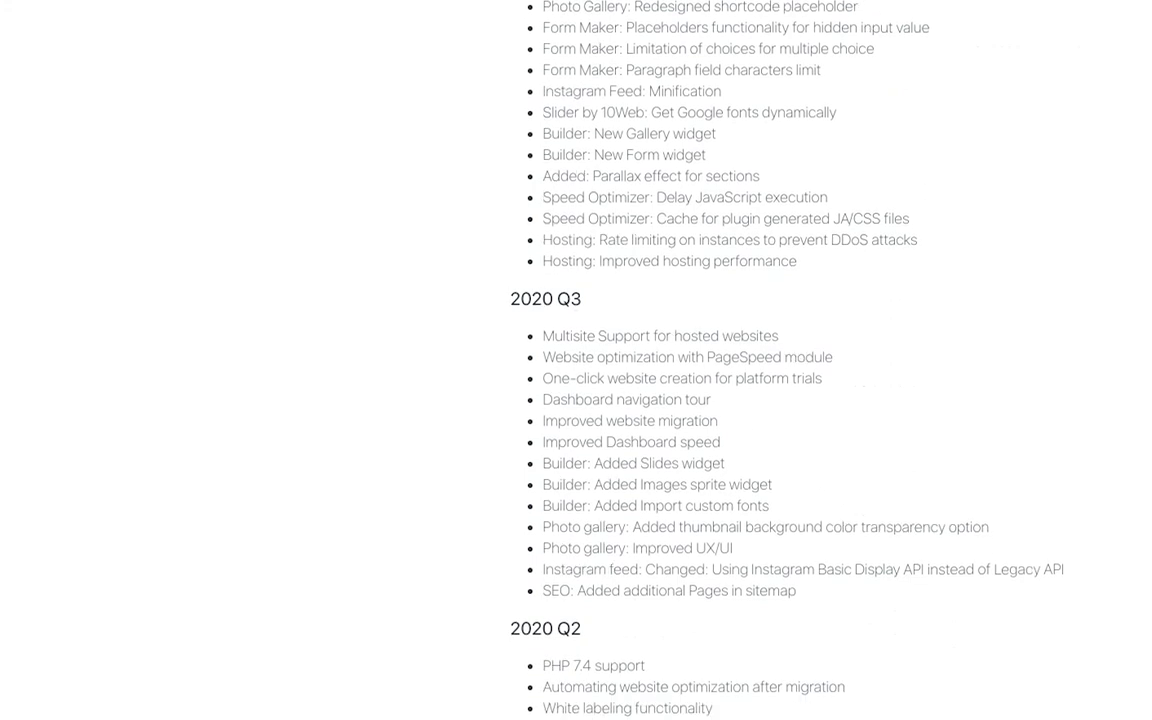
scroll(726, 360, down, 1)
scroll(726, 360, down, 1)
scroll(726, 360, down, 1)
scroll(726, 360, down, 1)
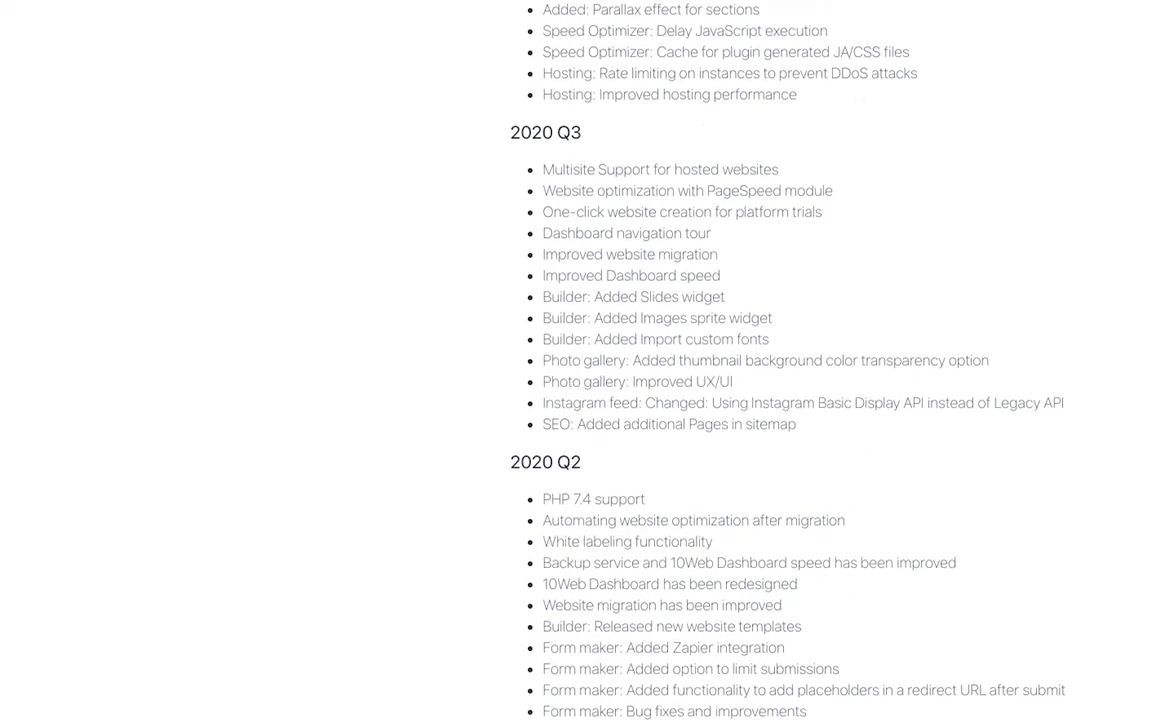
scroll(726, 360, down, 1)
scroll(726, 360, down, 1)
scroll(726, 360, down, 1)
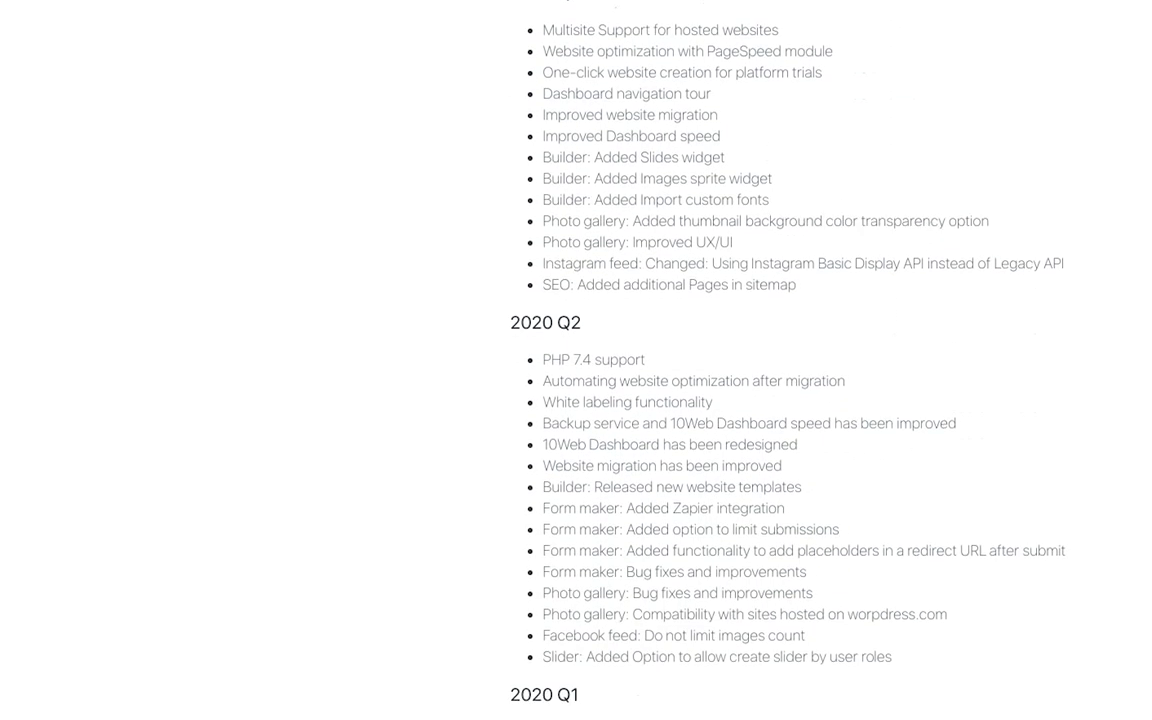
scroll(726, 360, down, 1)
scroll(726, 360, down, 1)
scroll(726, 360, down, 1)
scroll(726, 360, down, 1)
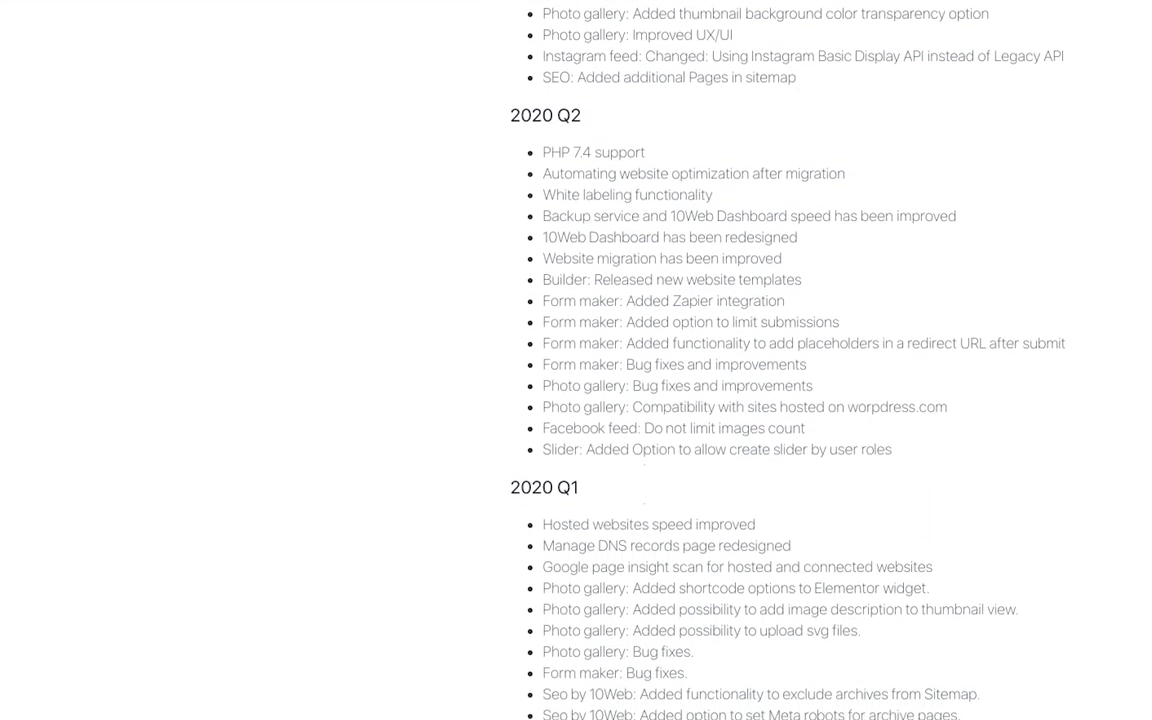
scroll(726, 360, down, 1)
scroll(726, 360, down, 1)
scroll(726, 360, down, 1)
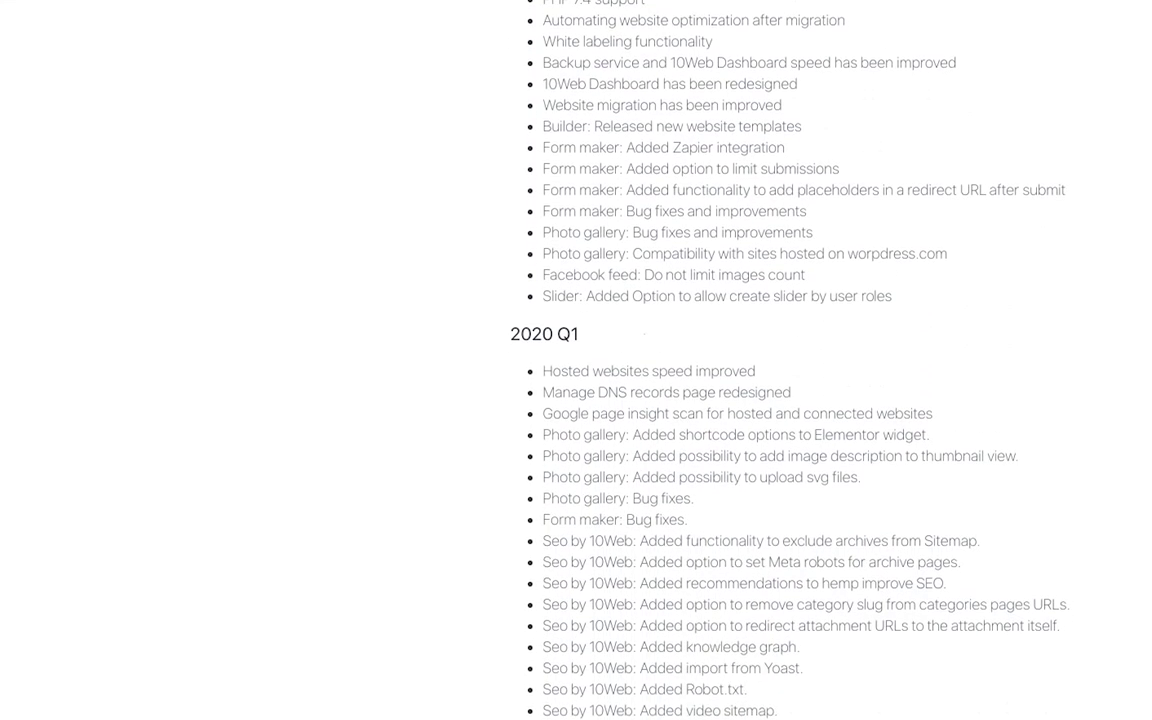
scroll(726, 360, down, 1)
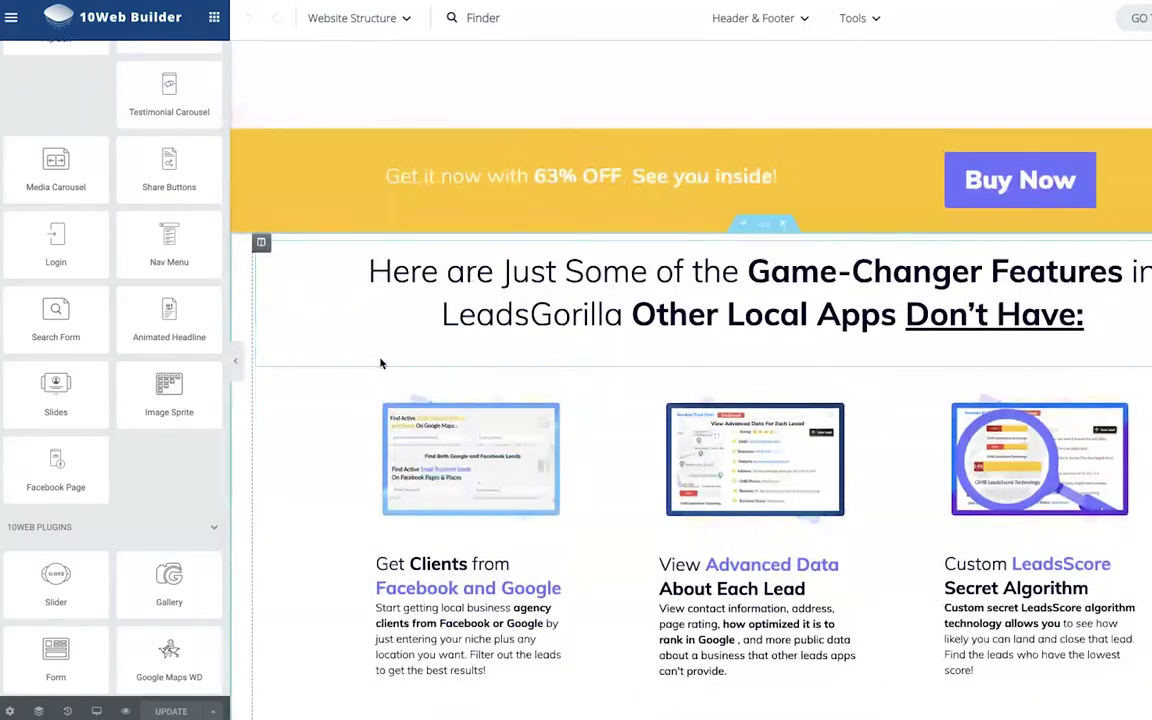
scroll(380, 363, down, 3)
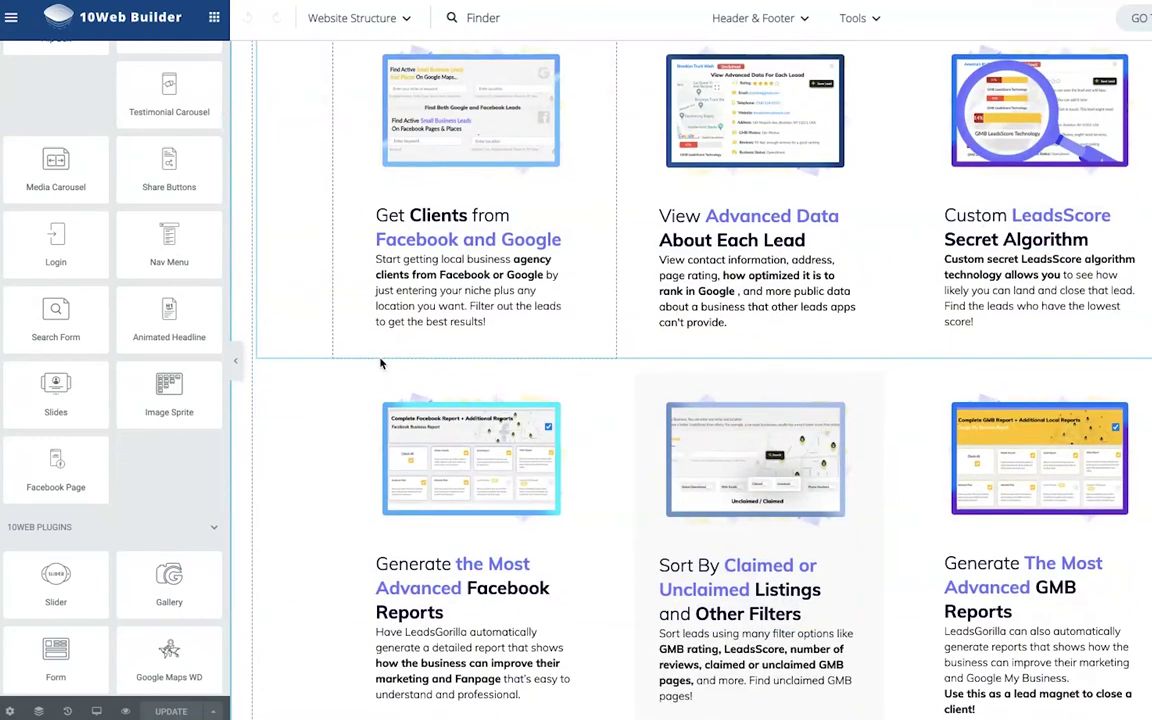
Step: Open the settings of the PDF reports feature box and the 'even more features' heading
scroll(380, 363, down, 5)
scroll(380, 363, down, 3)
scroll(380, 363, up, 2)
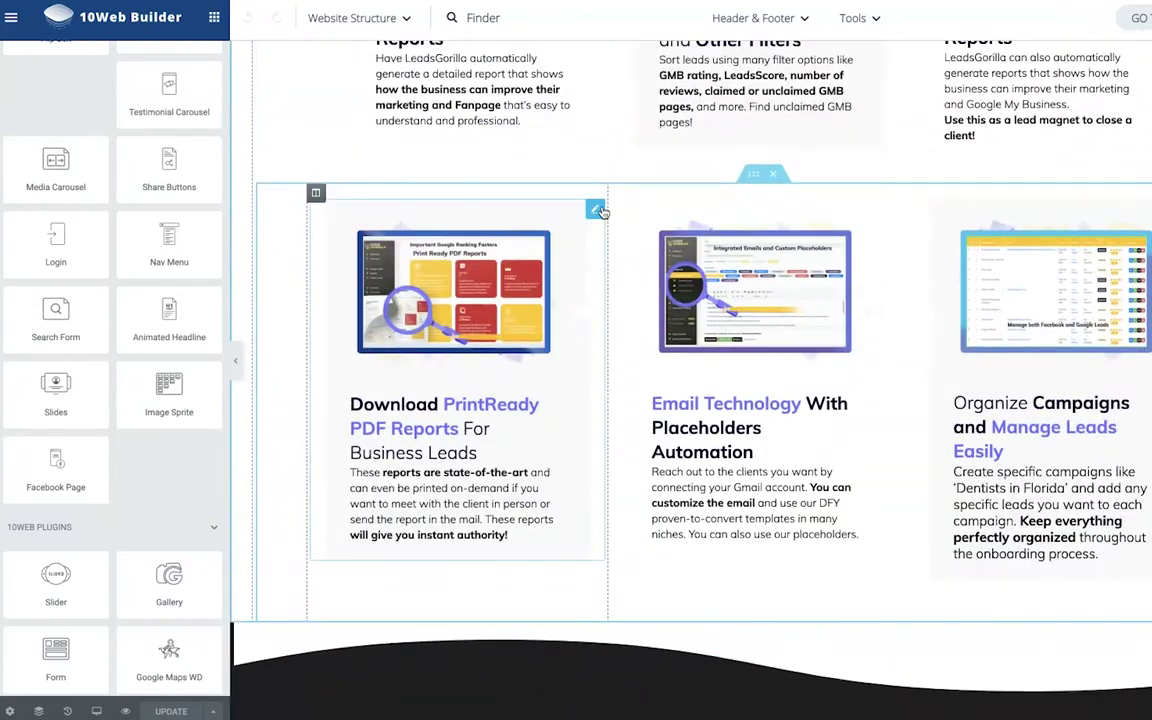
click(596, 210)
scroll(450, 360, down, 4)
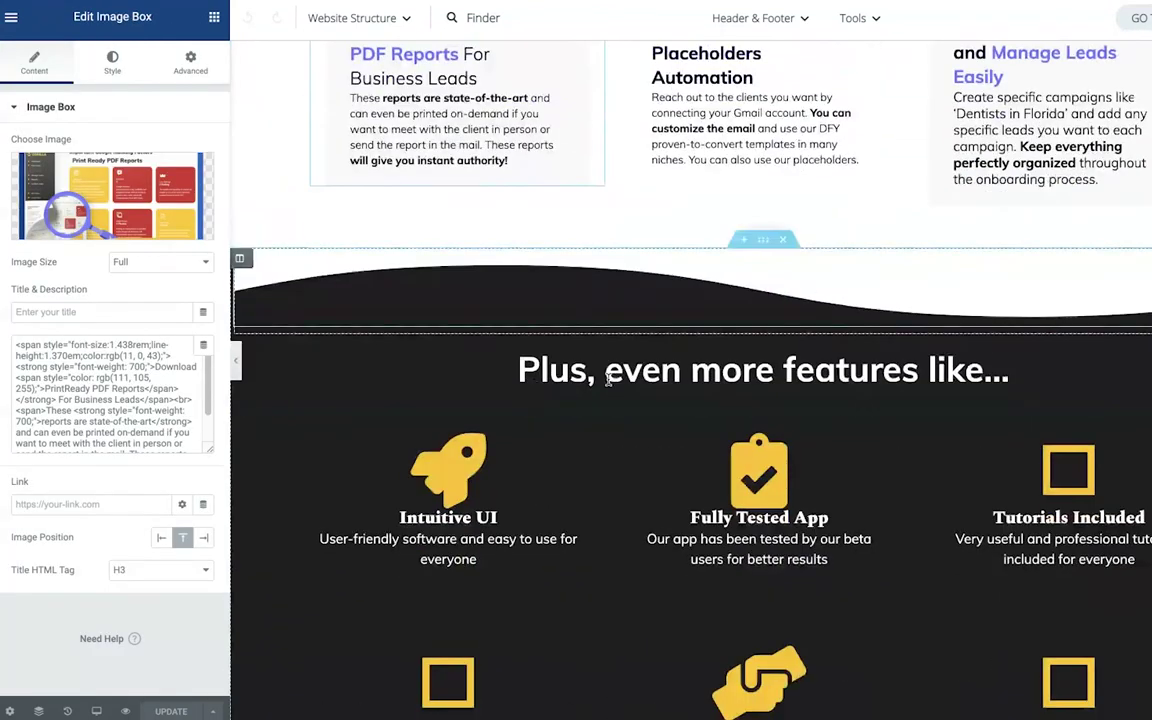
click(490, 362)
Step: Open the pricing section's image box settings and review the page down to the footer disclaimer
scroll(488, 389, down, 3)
scroll(489, 391, down, 3)
scroll(489, 391, down, 3)
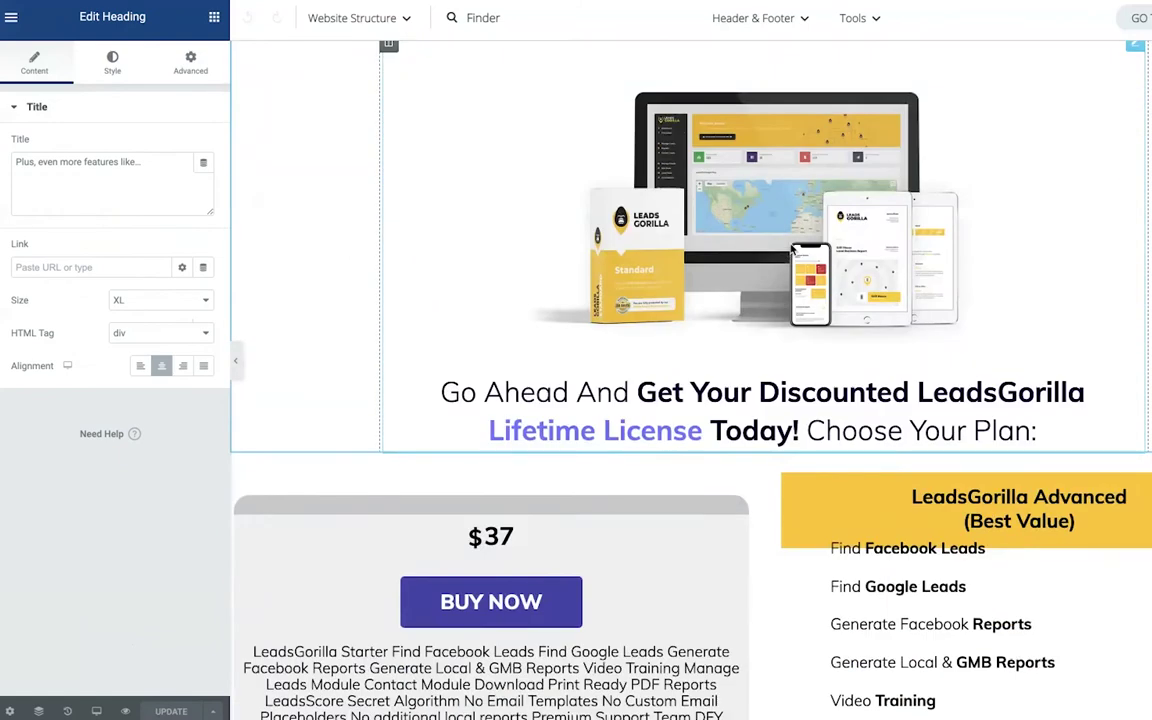
click(541, 234)
scroll(399, 286, down, 2)
scroll(399, 286, down, 2)
scroll(399, 286, down, 5)
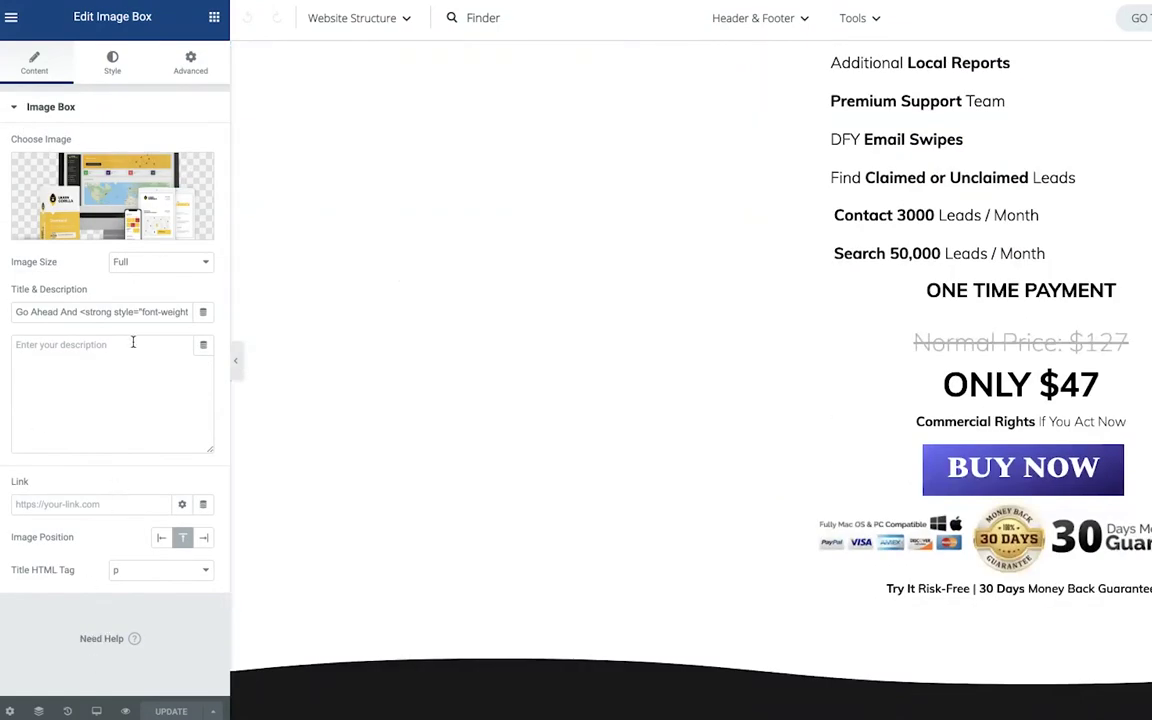
scroll(492, 433, down, 4)
scroll(492, 433, down, 3)
scroll(492, 433, down, 10)
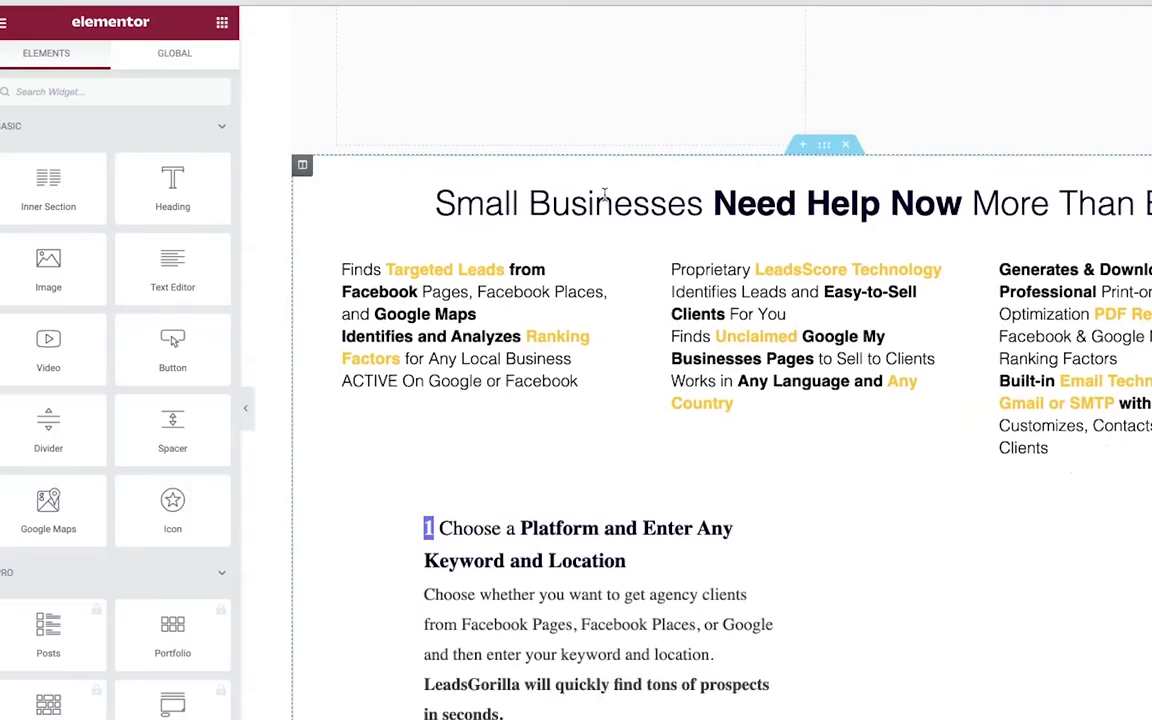
Step: Scroll down through the recreated LeadsGorilla page and its widget panel in Elementor
scroll(604, 193, down, 3)
scroll(607, 206, down, 5)
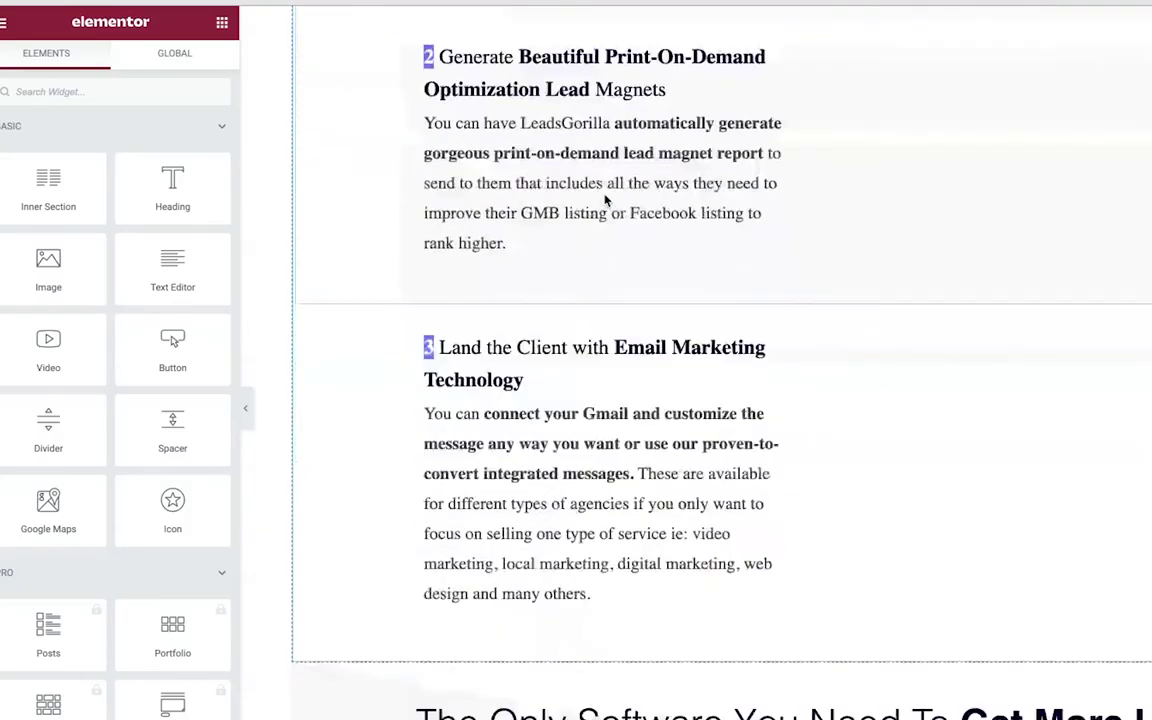
scroll(607, 270, down, 1)
scroll(607, 198, down, 4)
scroll(606, 198, down, 4)
scroll(606, 198, down, 5)
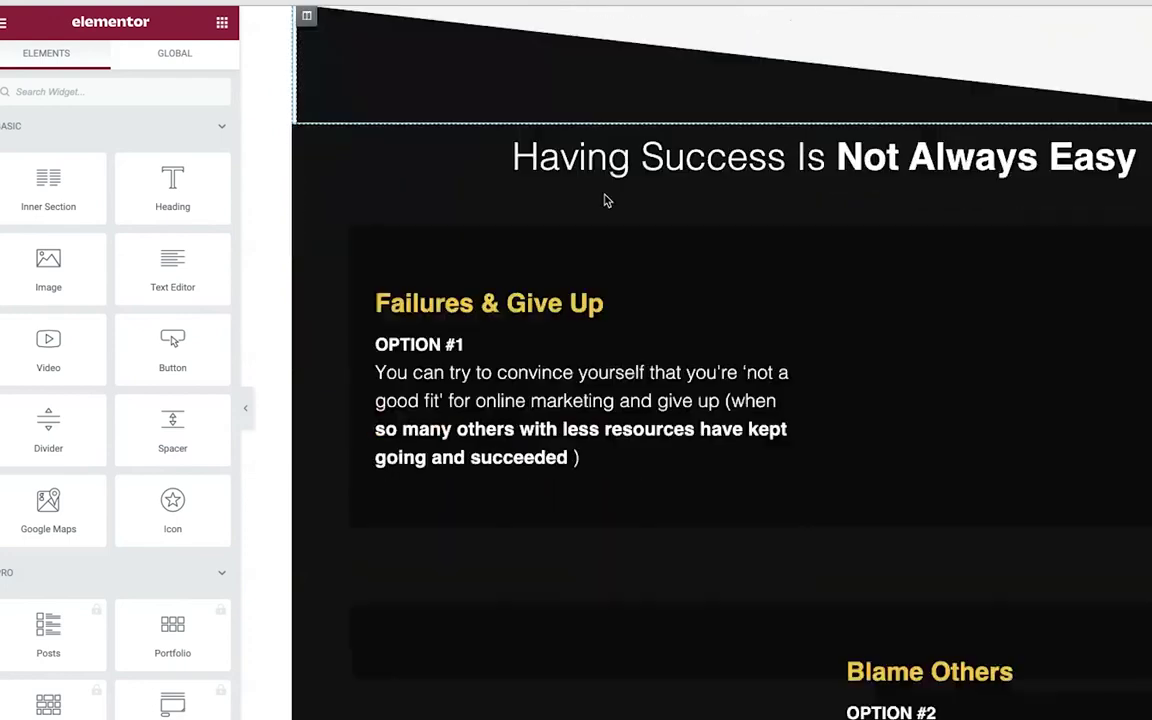
scroll(606, 196, up, 10)
scroll(605, 198, up, 10)
scroll(605, 200, down, 2)
scroll(605, 200, down, 1)
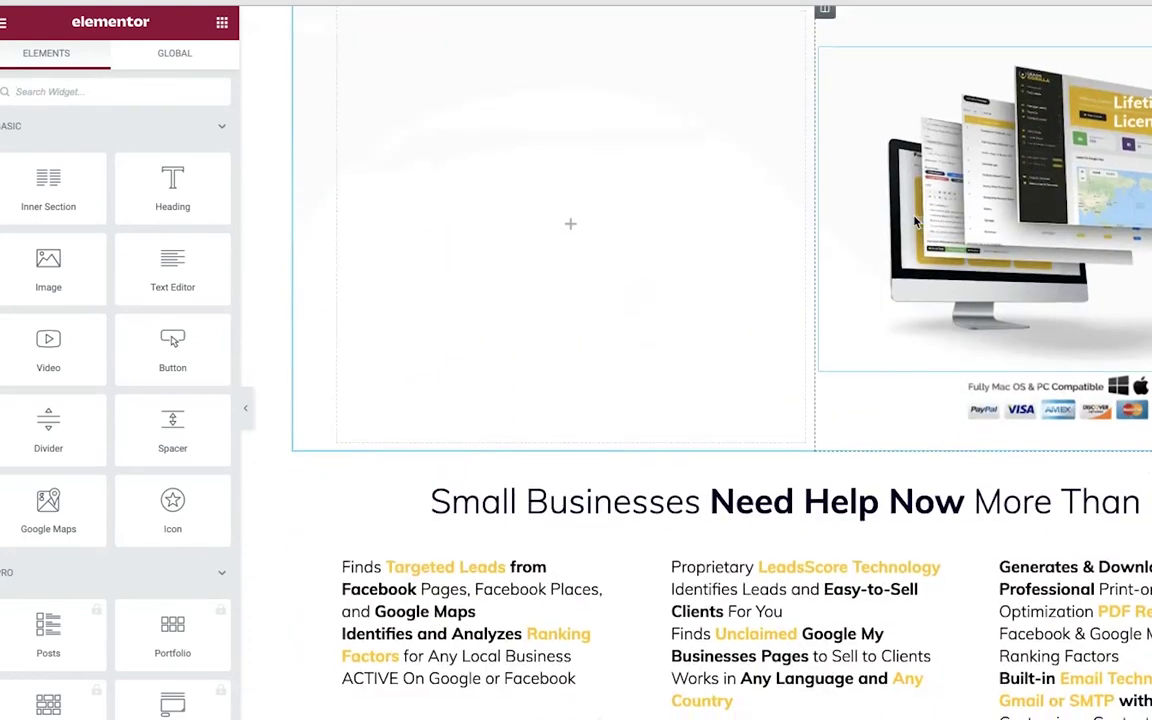
scroll(915, 220, down, 3)
scroll(915, 220, down, 4)
scroll(915, 220, down, 5)
scroll(920, 230, down, 1)
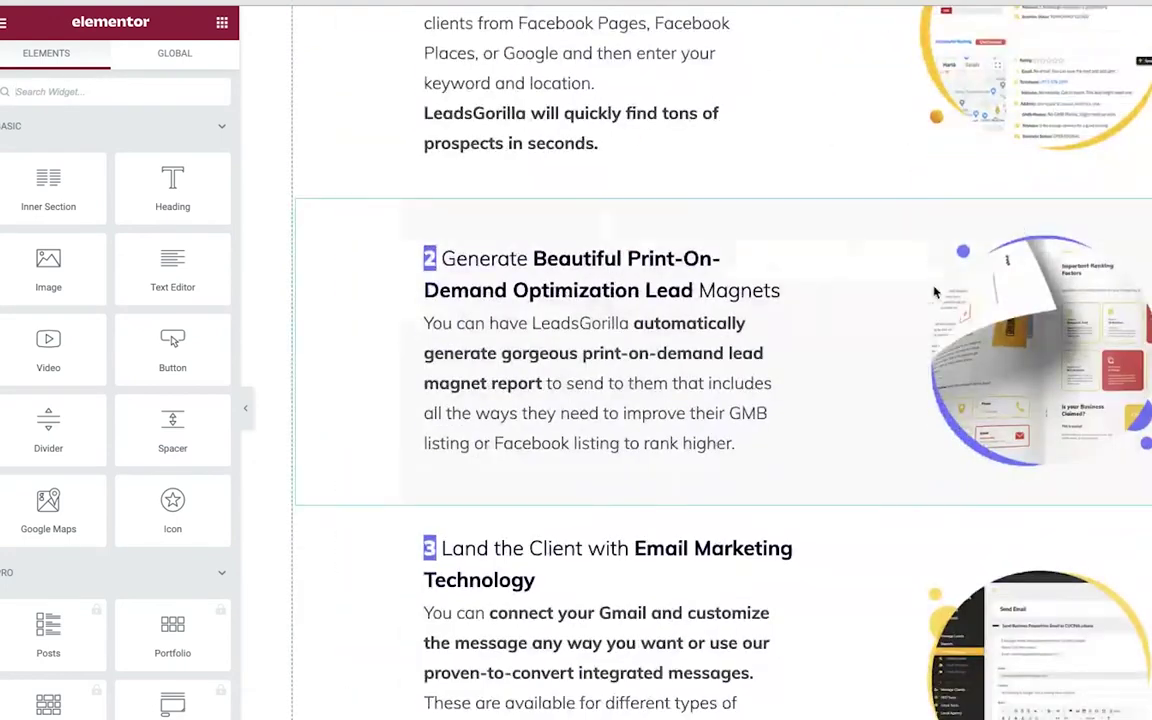
scroll(928, 244, down, 5)
scroll(936, 288, down, 3)
scroll(933, 291, down, 5)
scroll(931, 288, down, 2)
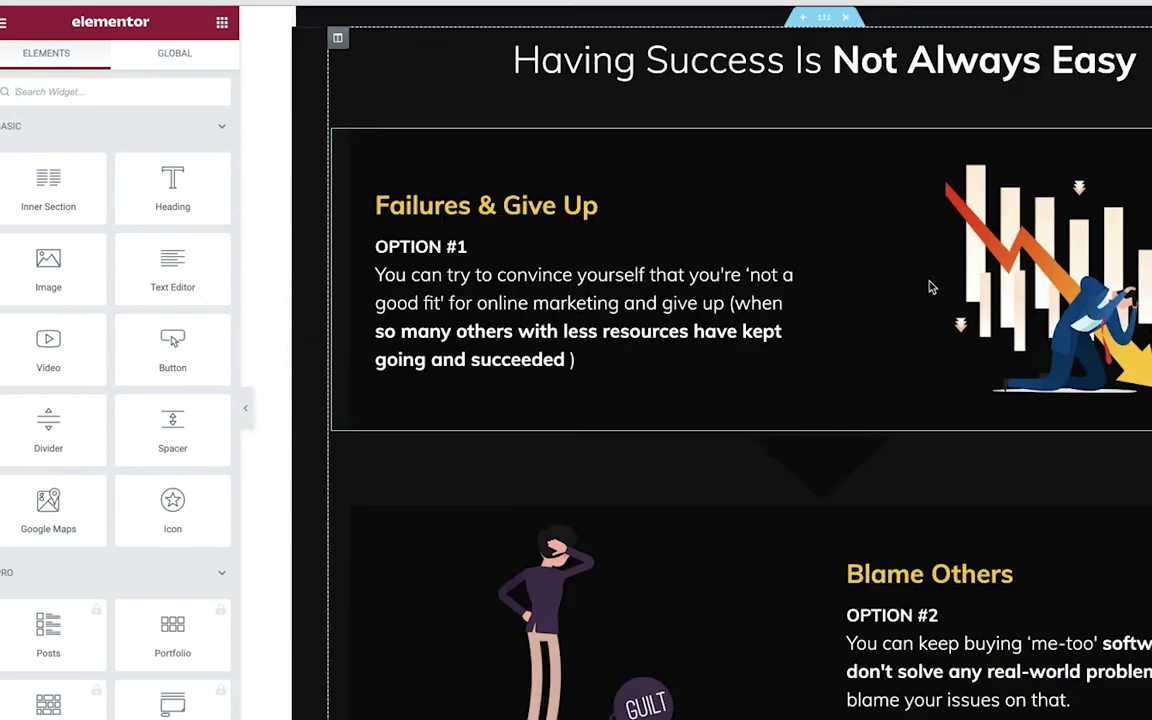
scroll(802, 200, up, 2)
scroll(77, 265, down, 4)
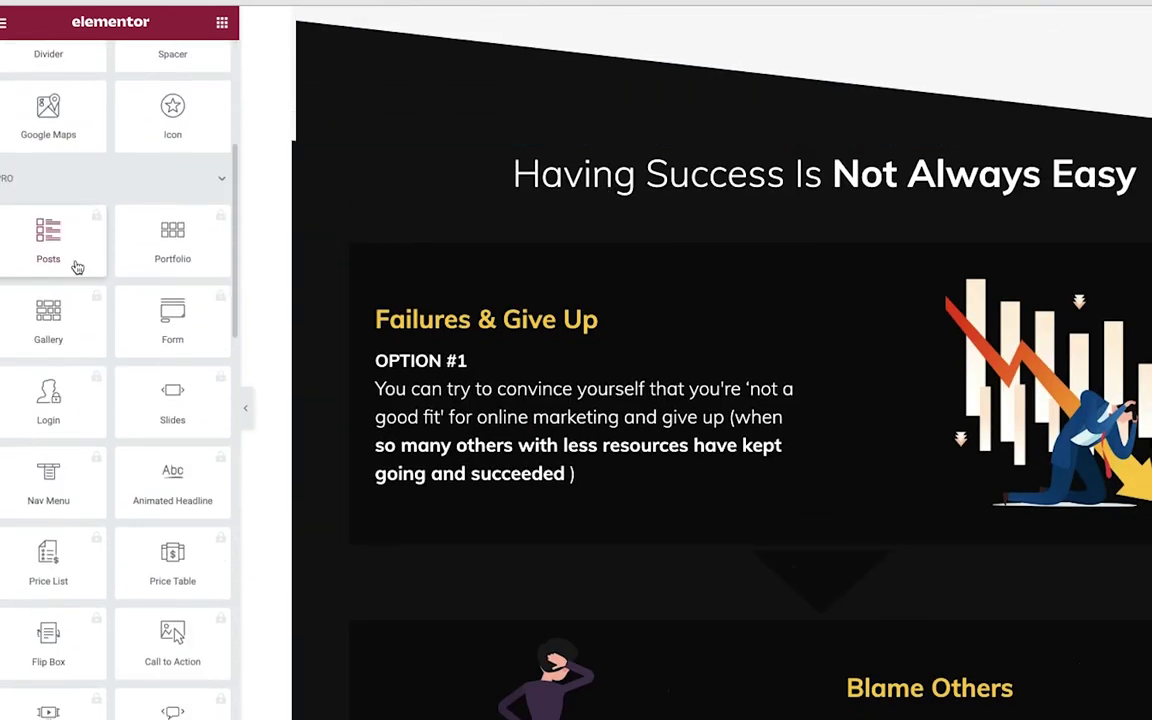
scroll(77, 265, down, 6)
scroll(77, 268, down, 4)
scroll(77, 268, down, 1)
scroll(77, 265, down, 6)
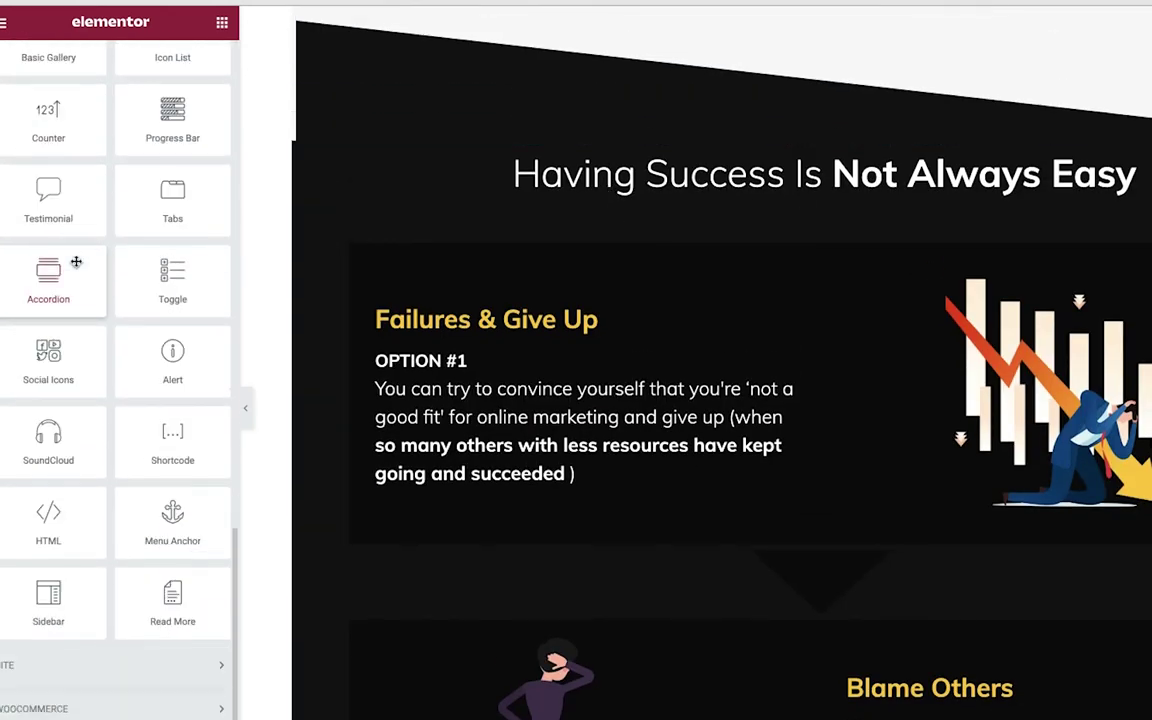
scroll(76, 262, down, 3)
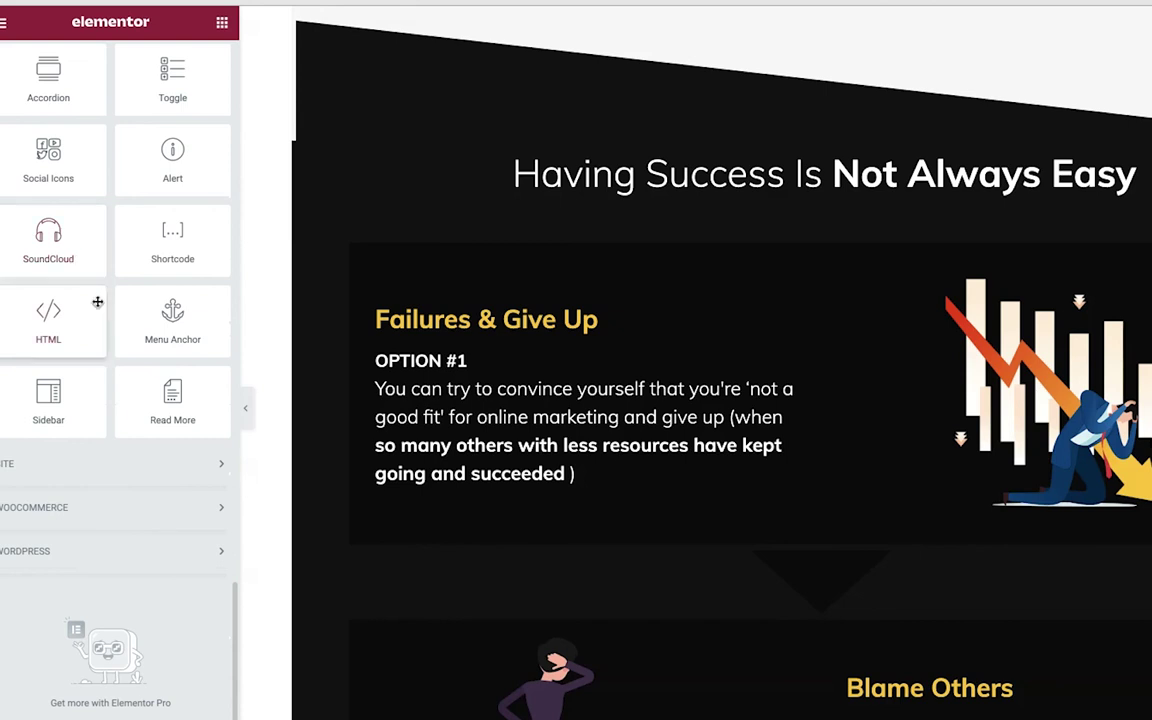
Step: Return to the top and open the hero image's media library, closing it without changes
scroll(117, 579, up, 4)
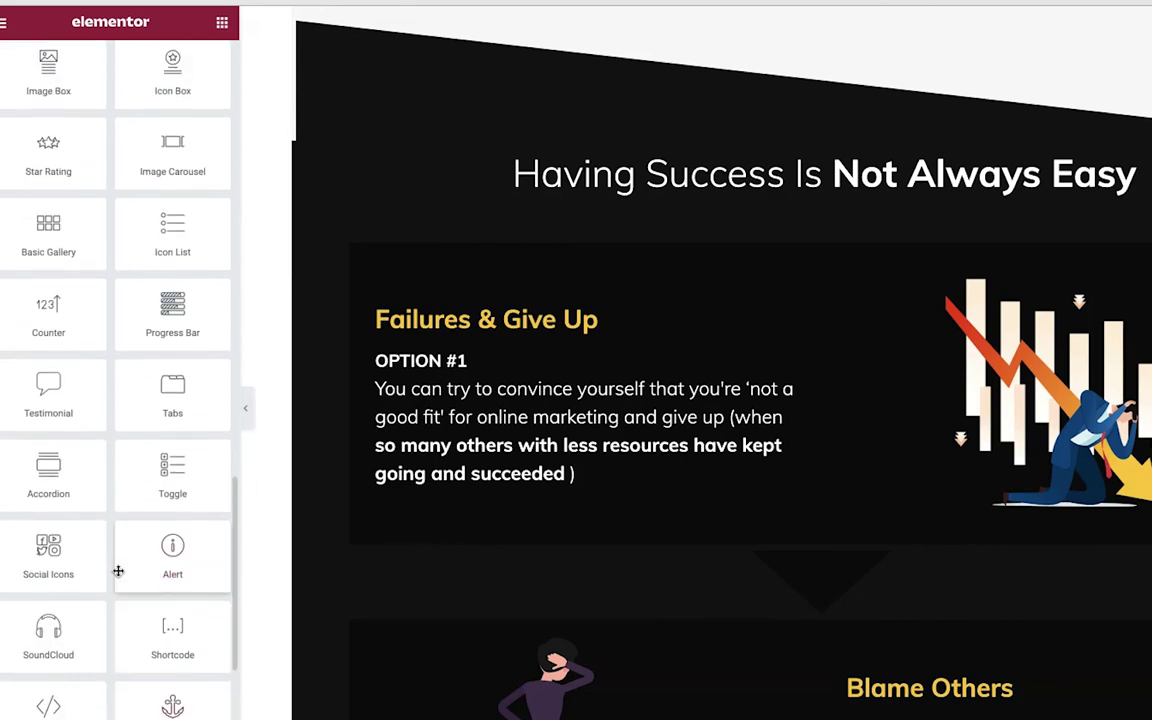
scroll(118, 575, up, 1)
scroll(118, 575, up, 5)
scroll(119, 577, up, 8)
scroll(119, 577, up, 4)
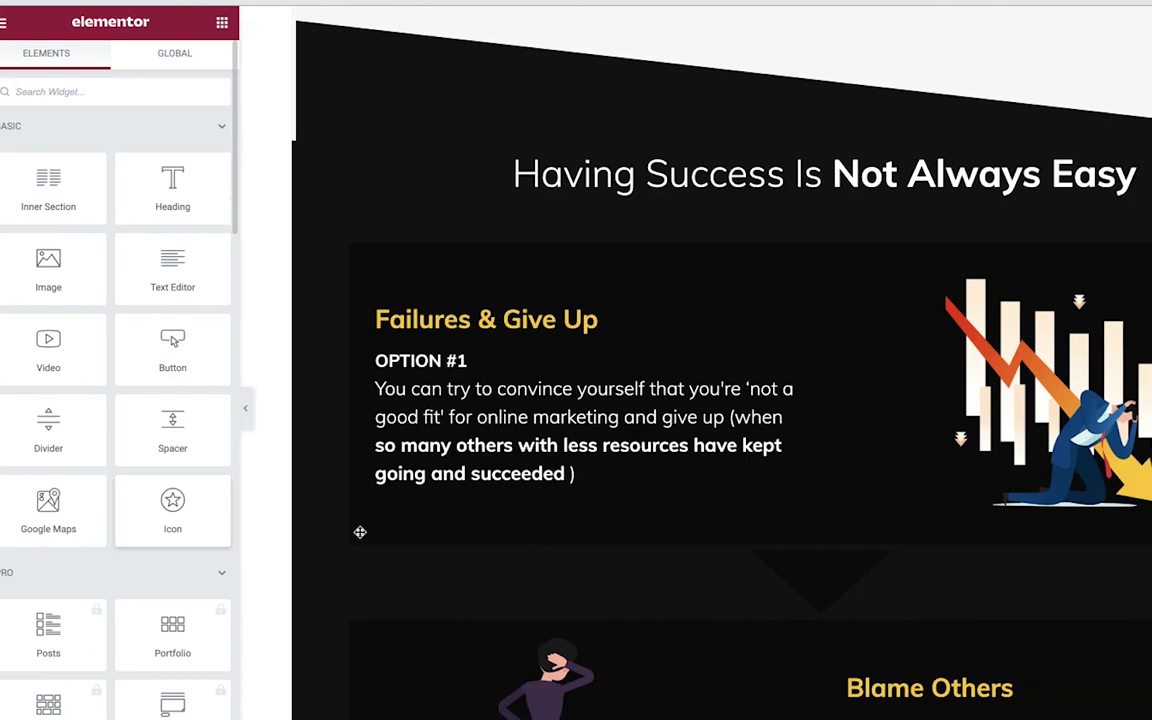
scroll(720, 550, up, 5)
scroll(720, 550, up, 4)
scroll(720, 550, up, 5)
scroll(720, 550, up, 5)
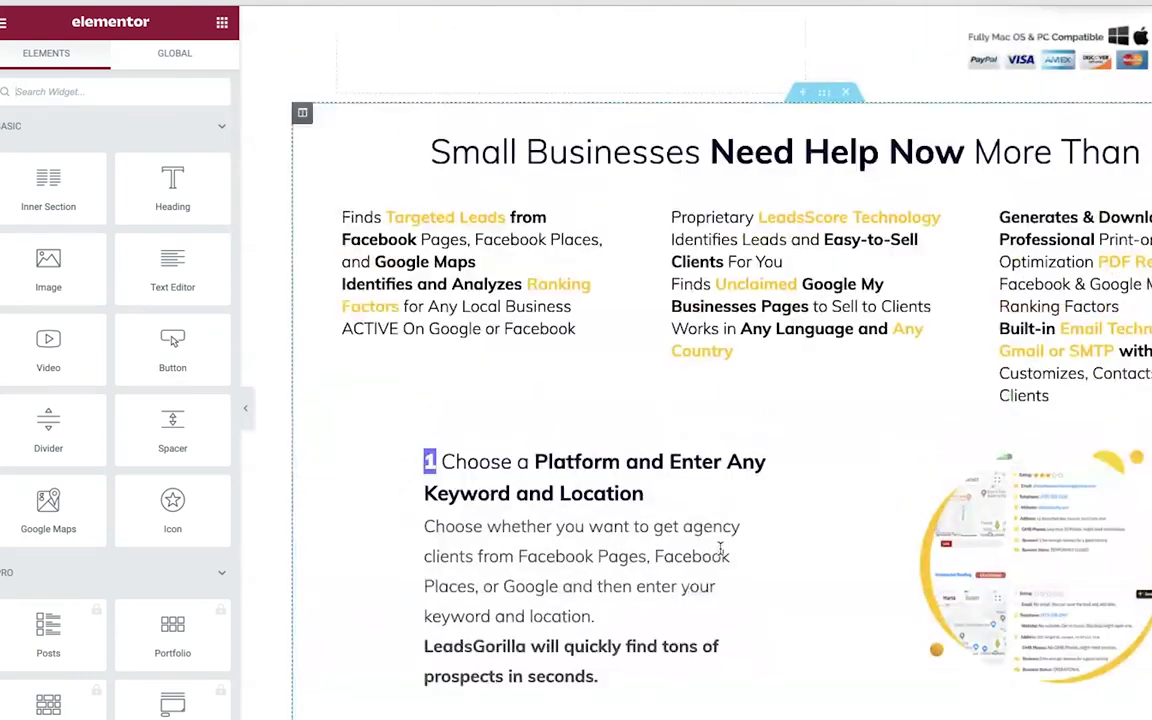
scroll(720, 550, up, 4)
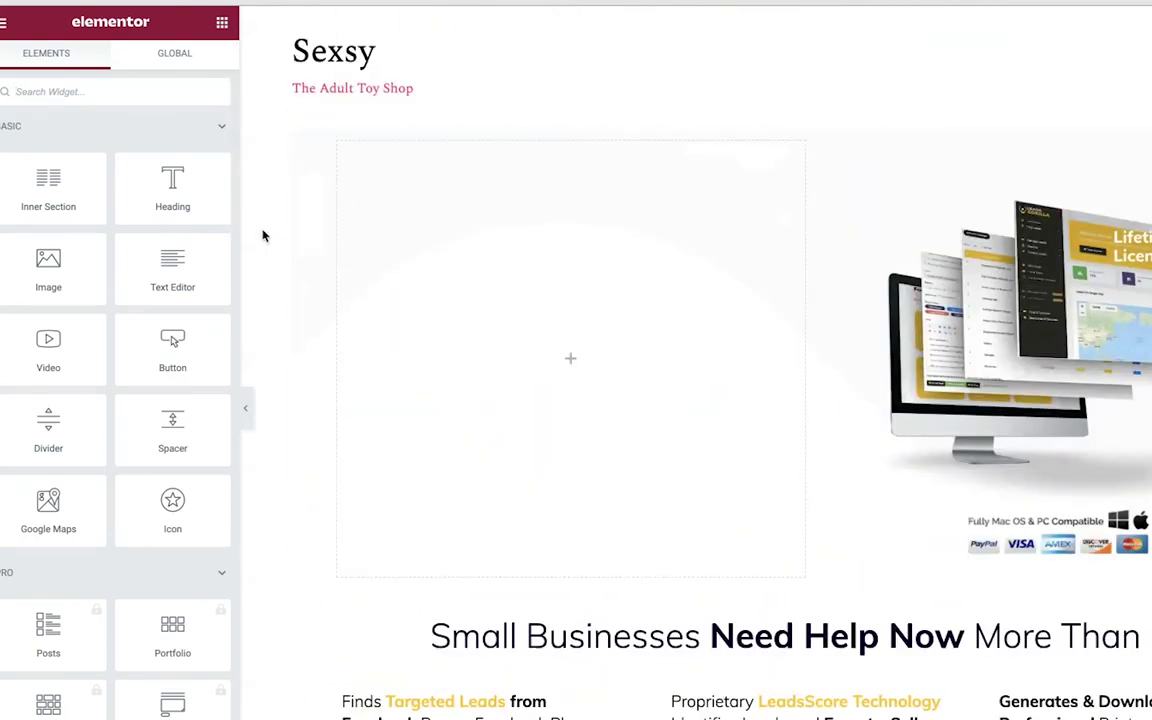
scroll(450, 220, down, 3)
scroll(850, 185, up, 2)
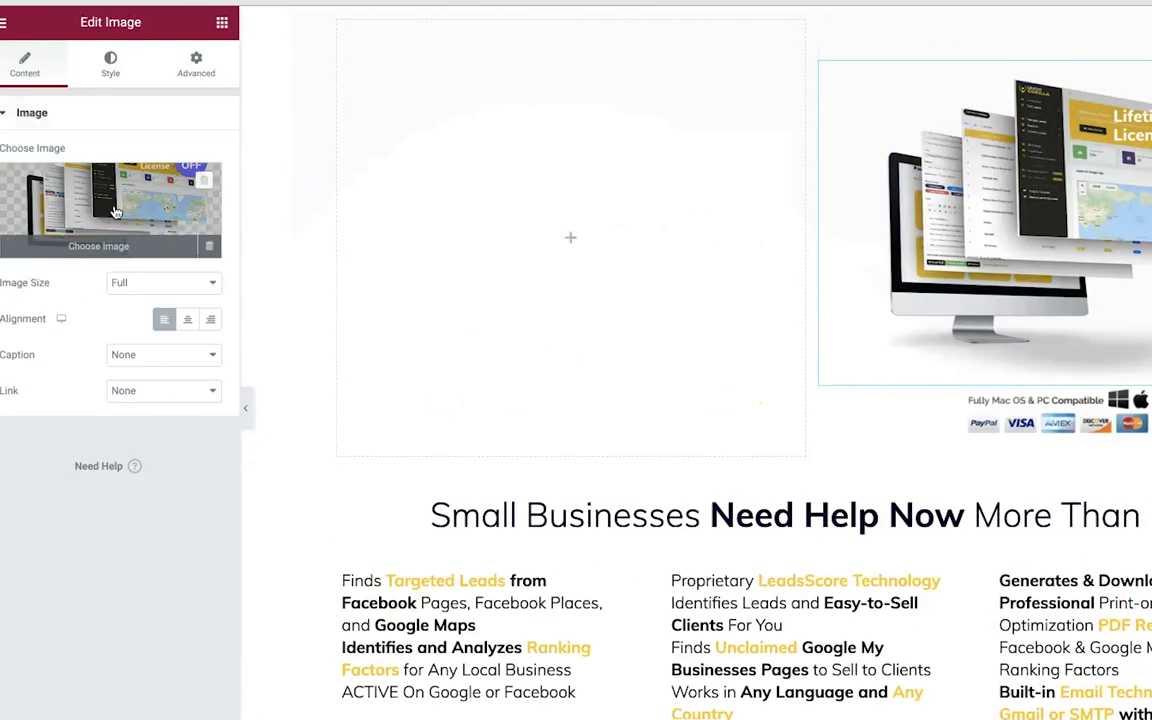
click(116, 212)
key(Escape)
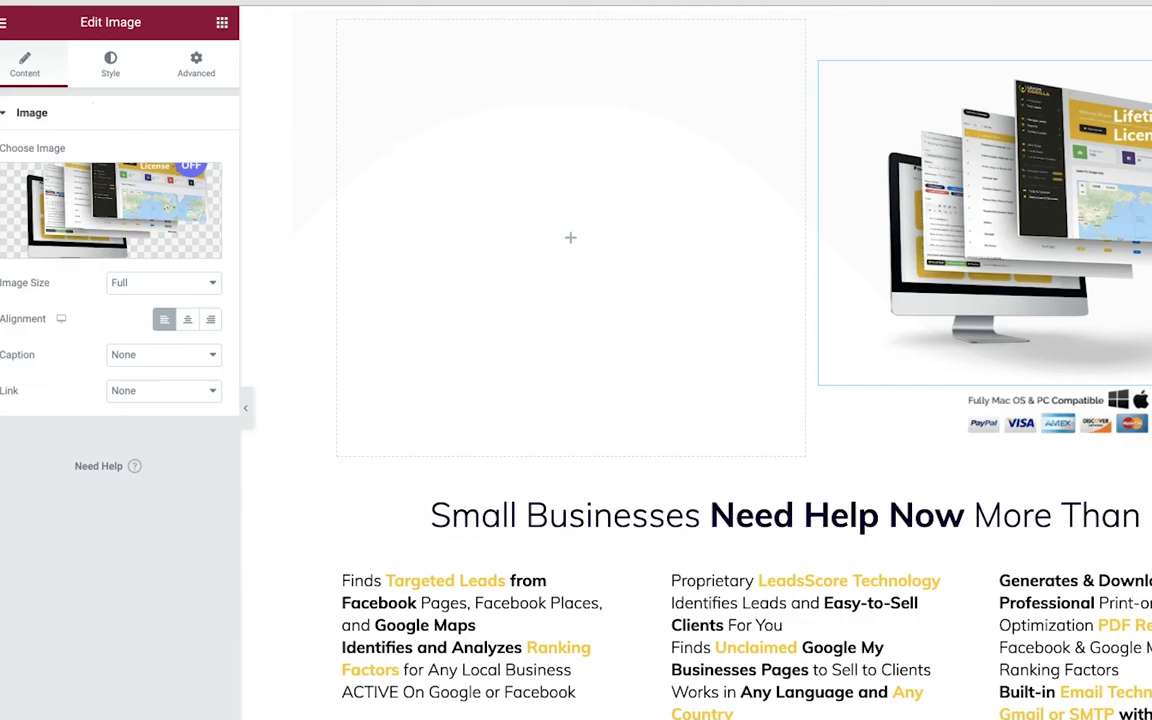